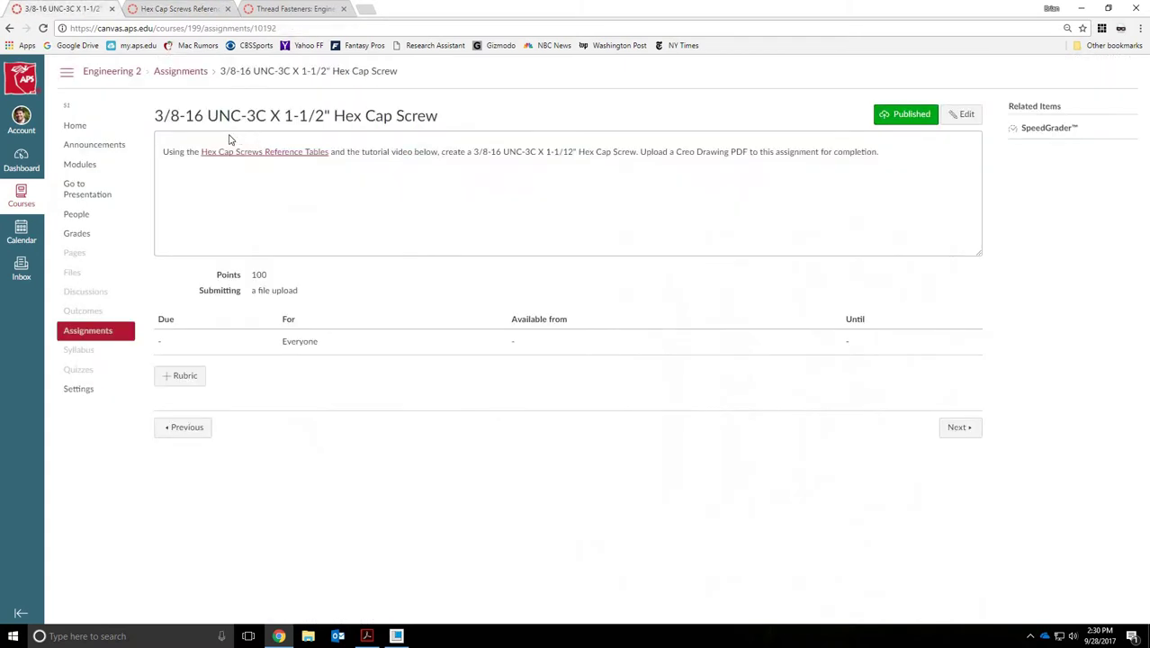
# Examine the hex cap screw drawing, dimension table and thread size table on the Hex Cap Screws Reference Tables page
pyautogui.click(180, 8)
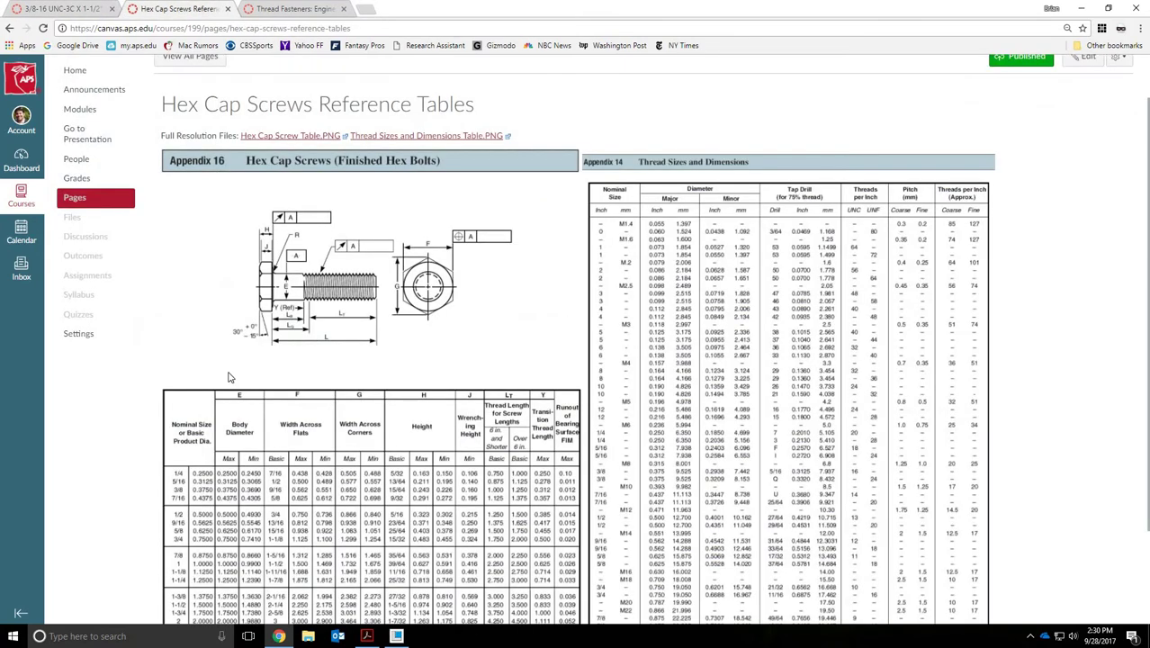
pyautogui.scroll(-3, 229, 377)
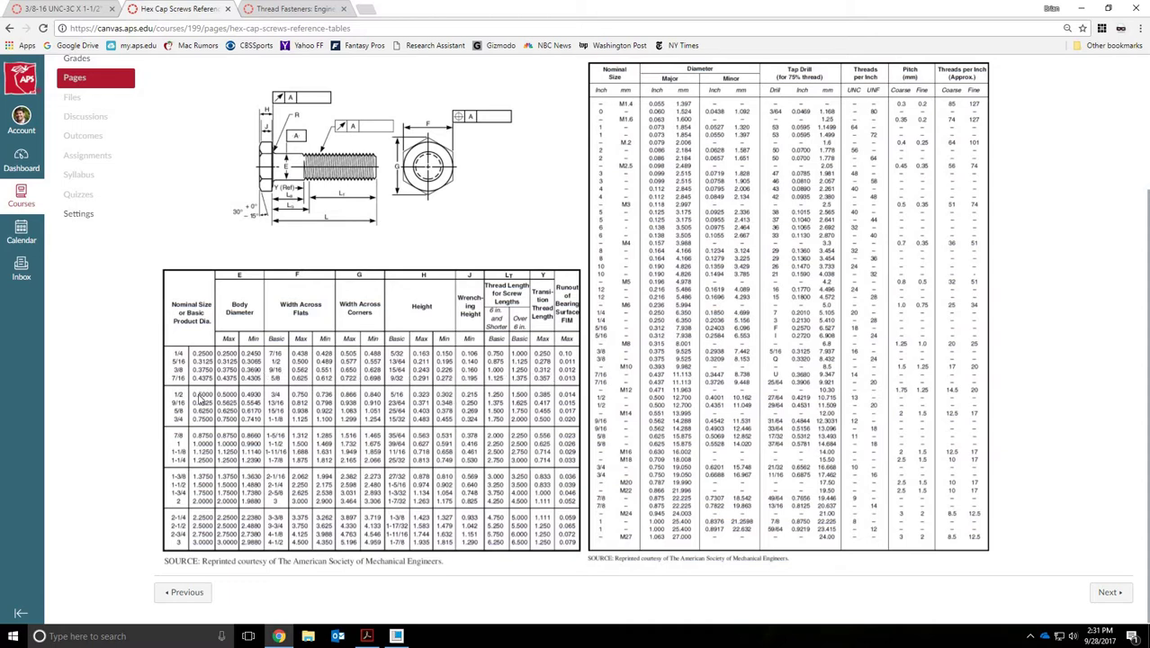
pyautogui.scroll(2, 225, 395)
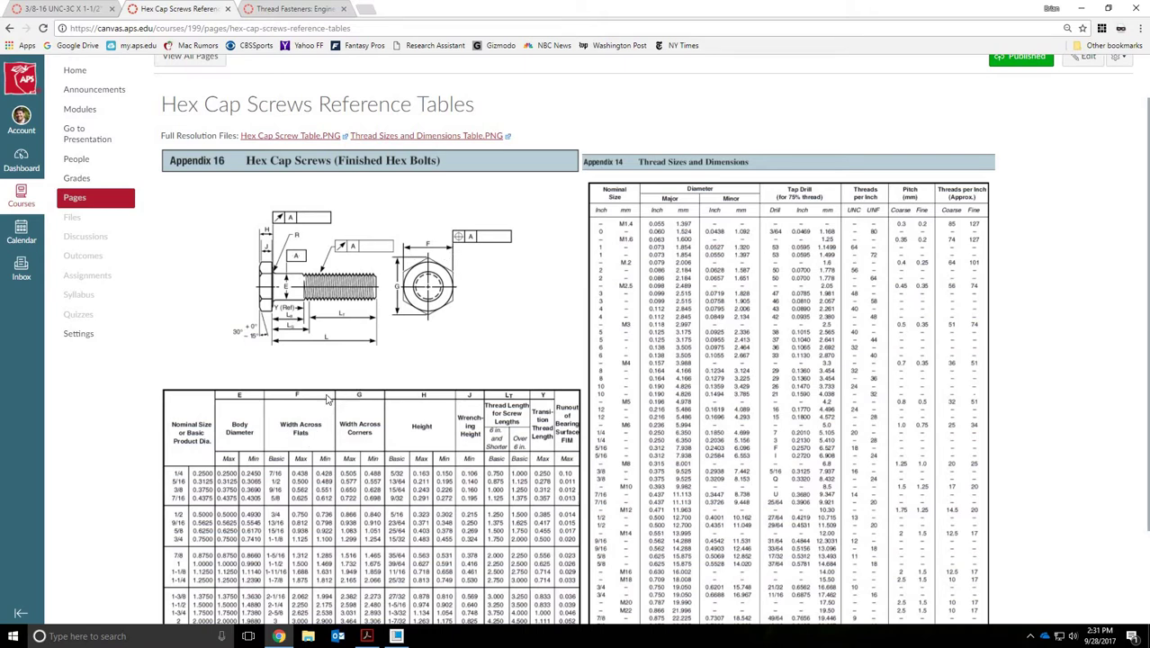
pyautogui.scroll(-2, 297, 396)
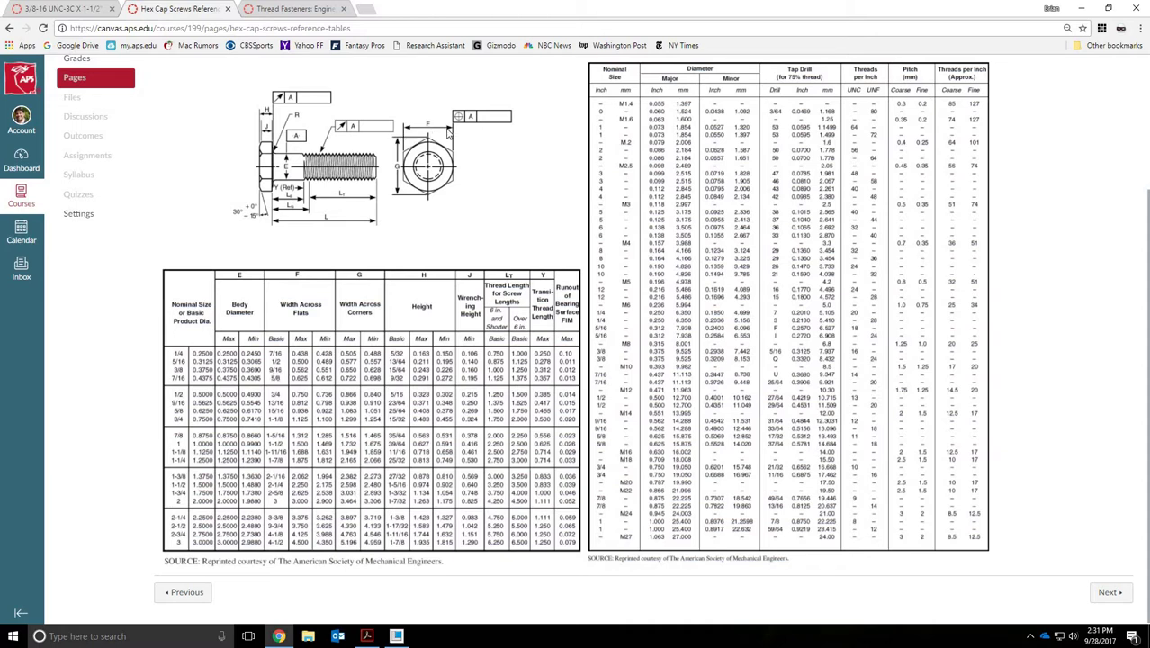
# Switch to Creo Parametric and start a sketch on the FRONT plane of the HEXCAPSCREW part
pyautogui.click(395, 636)
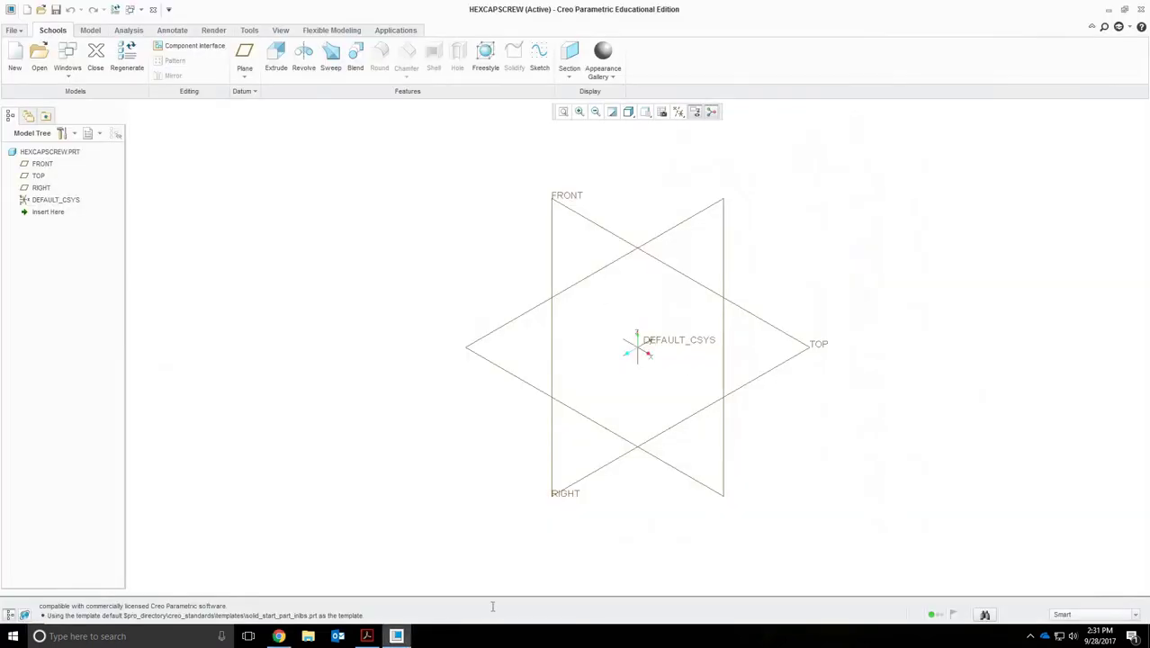
pyautogui.click(569, 195)
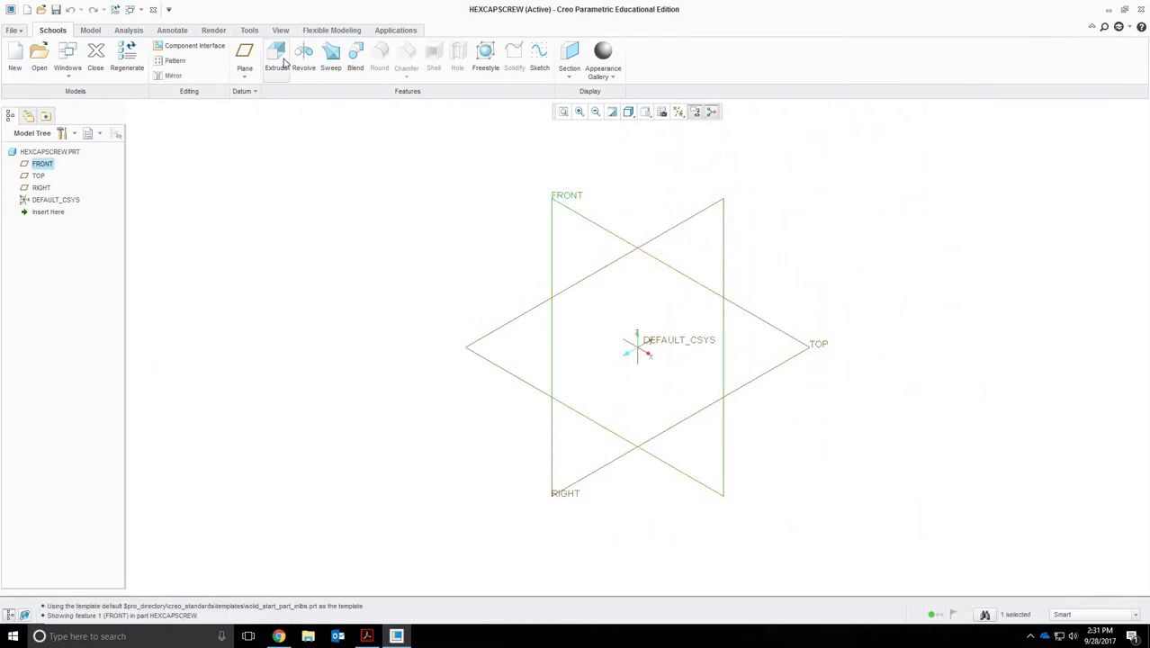
pyautogui.click(539, 55)
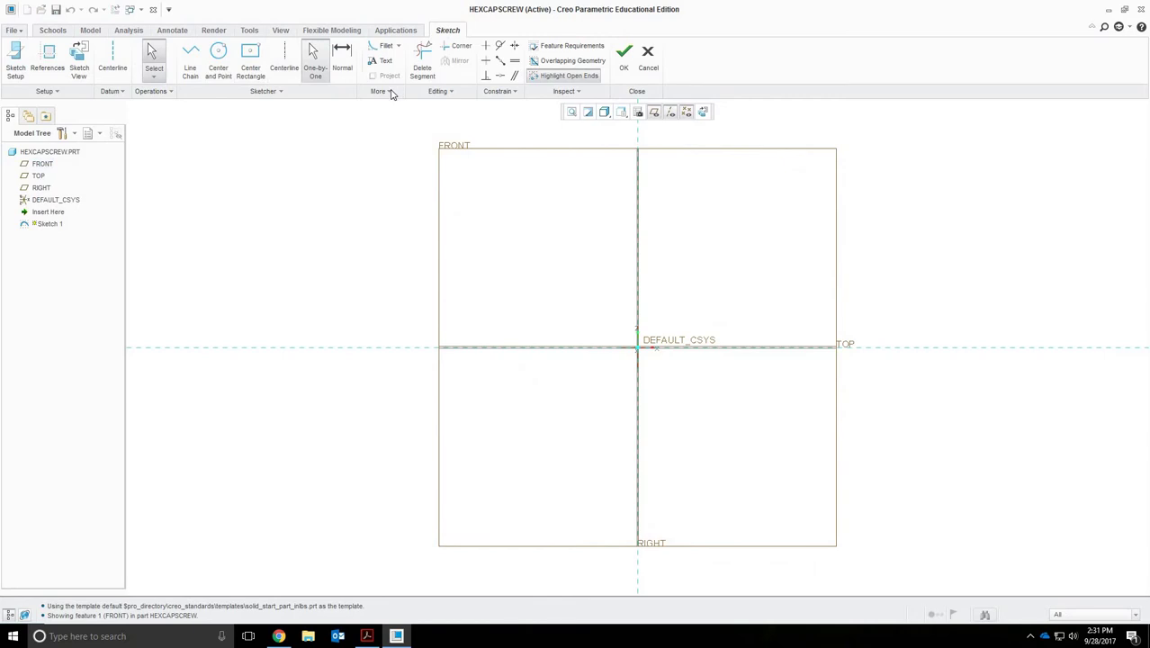
# Insert a 6-sided hexagon from the sketcher palette above the TOP reference, with sides about 62.92 long
pyautogui.click(390, 93)
pyautogui.click(390, 267)
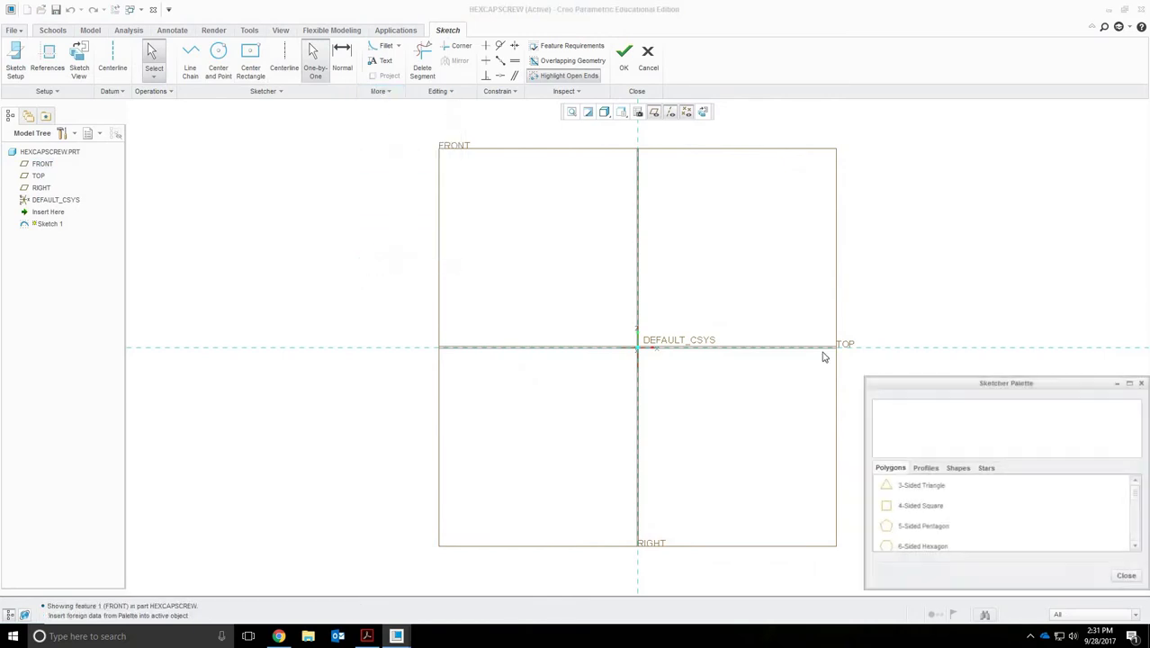
pyautogui.click(925, 546)
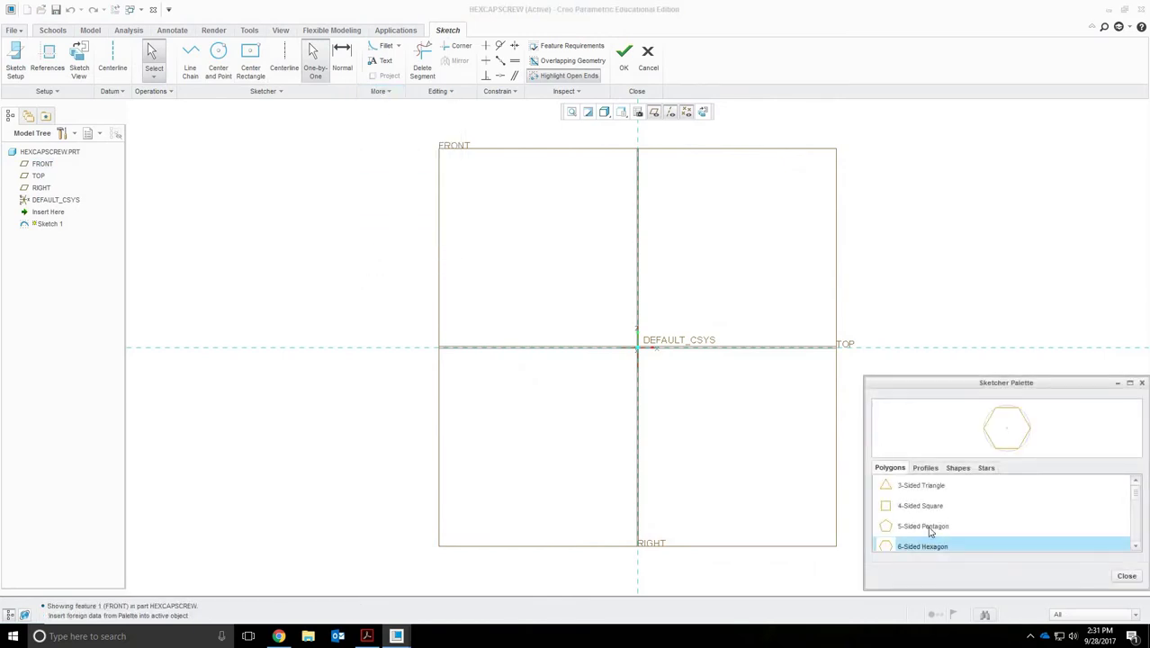
pyautogui.doubleClick(925, 546)
pyautogui.click(689, 259)
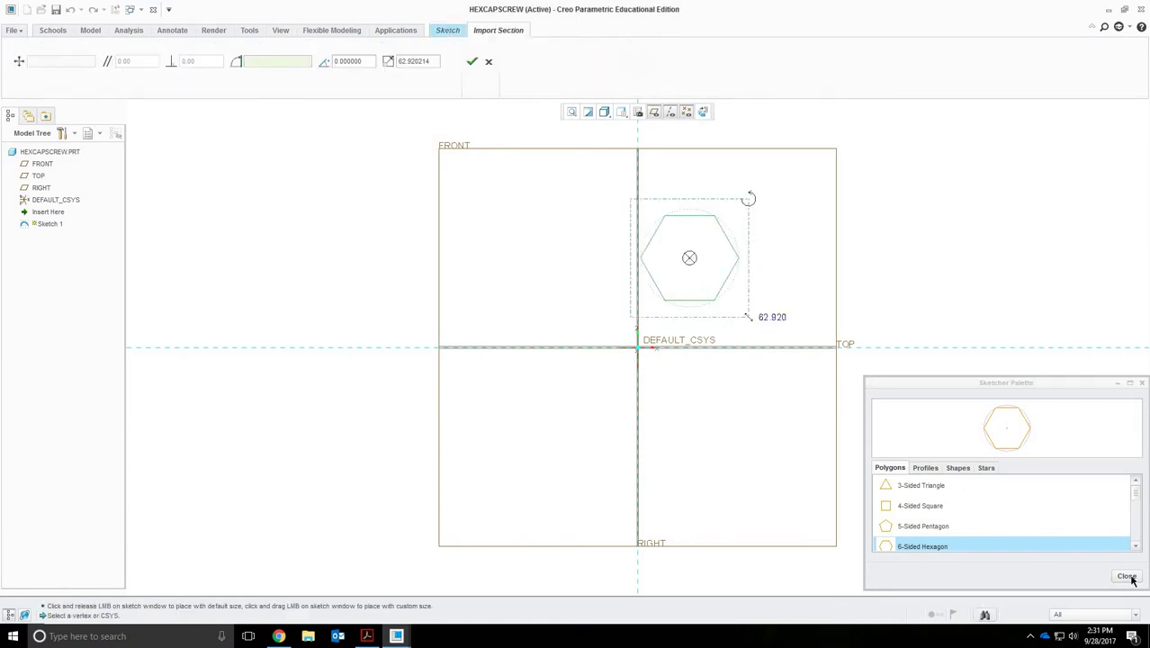
pyautogui.click(471, 61)
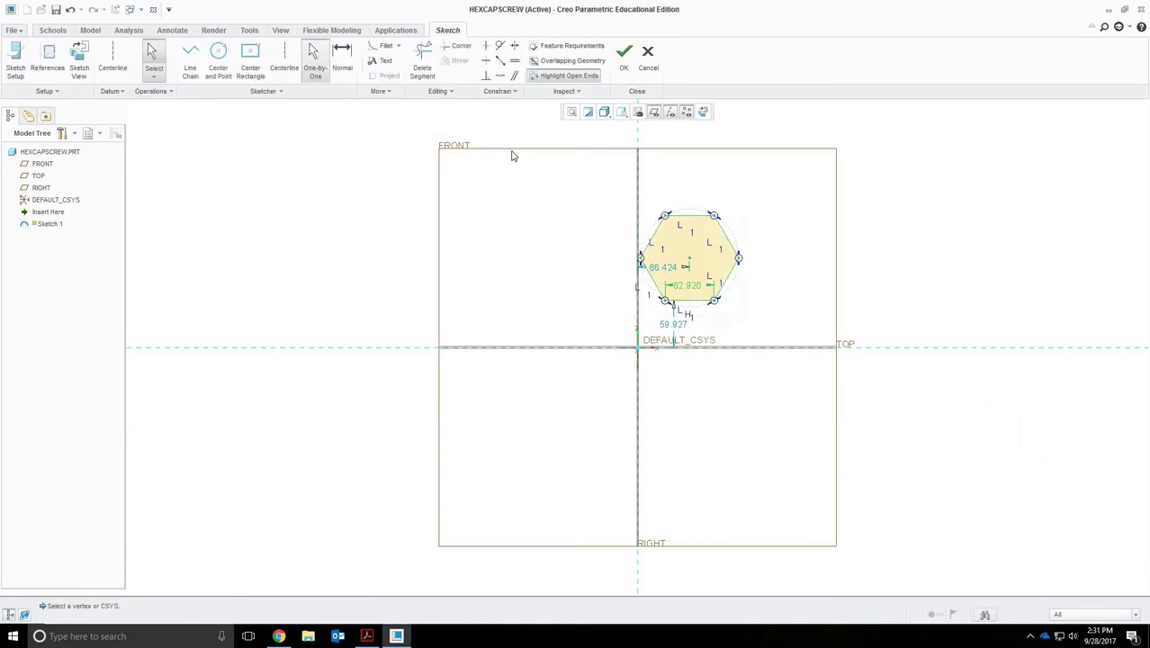
# Constrain the hexagon's center to be coincident with both the vertical and horizontal sketch references
pyautogui.click(502, 79)
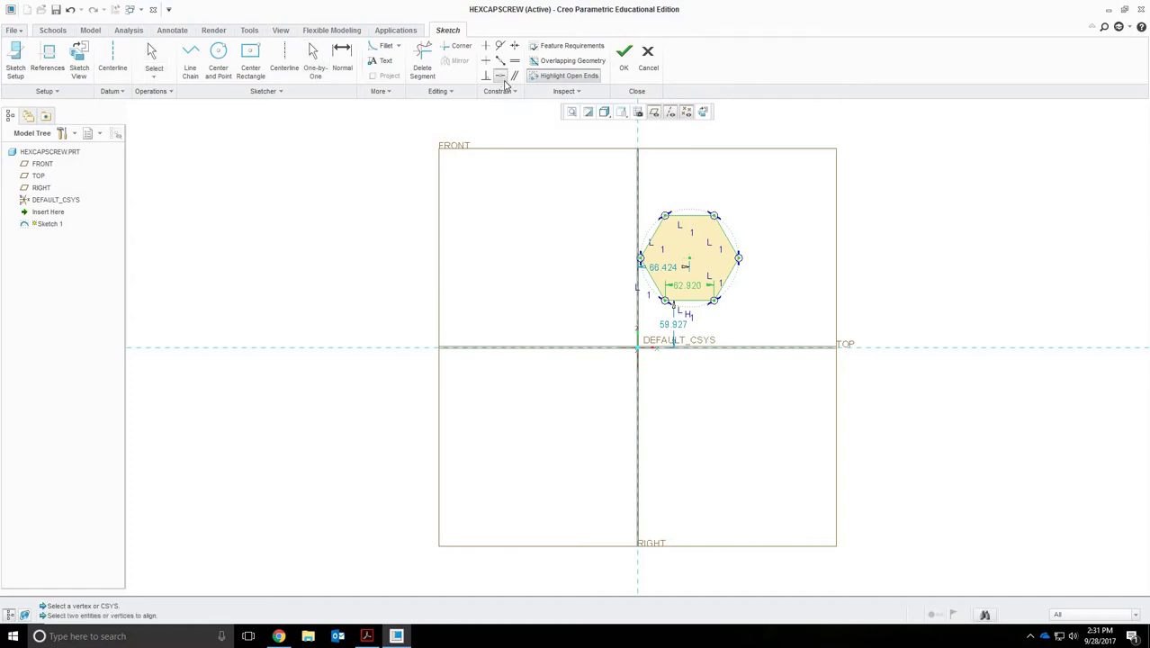
pyautogui.scroll(2, 708, 288)
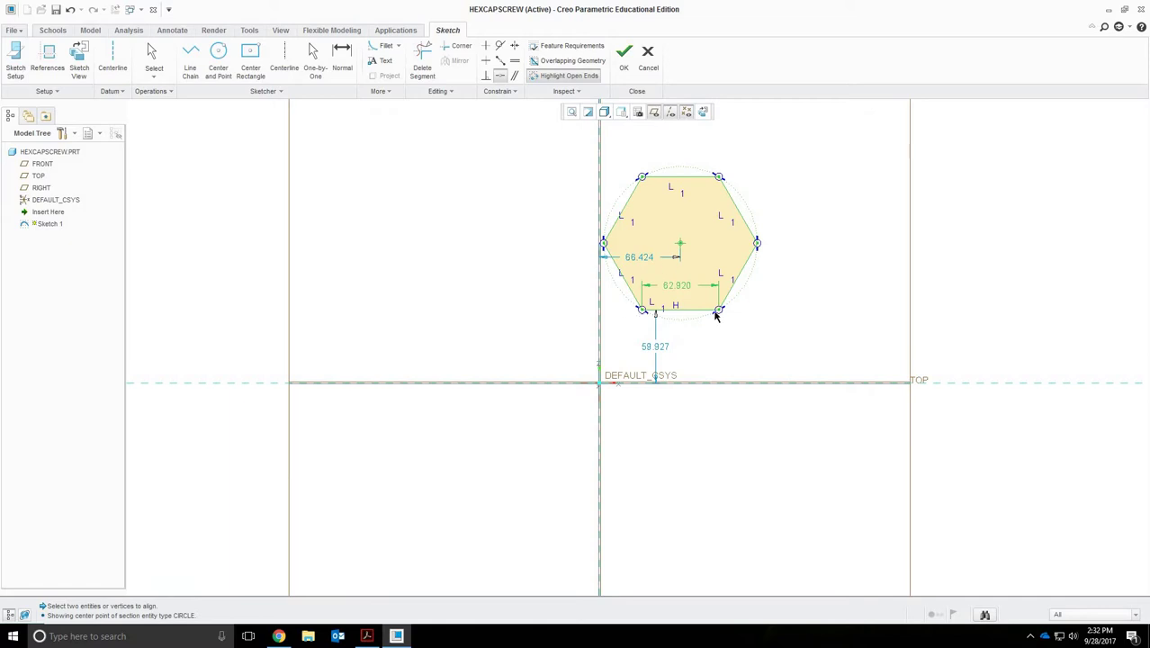
pyautogui.click(600, 202)
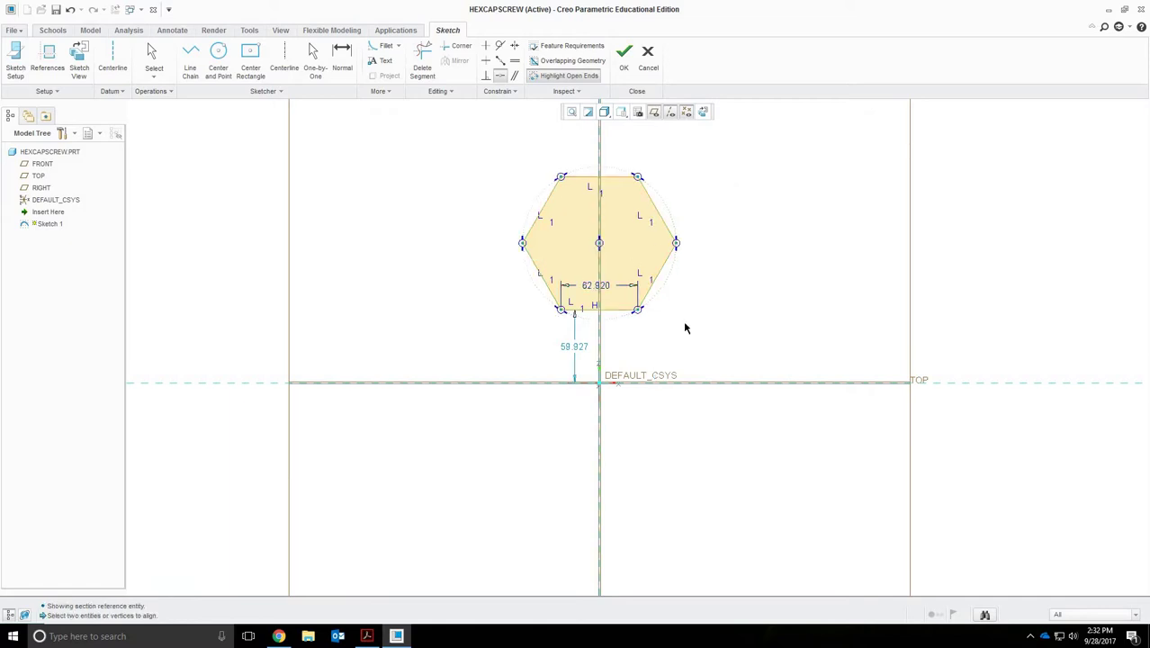
pyautogui.click(501, 77)
pyautogui.click(690, 385)
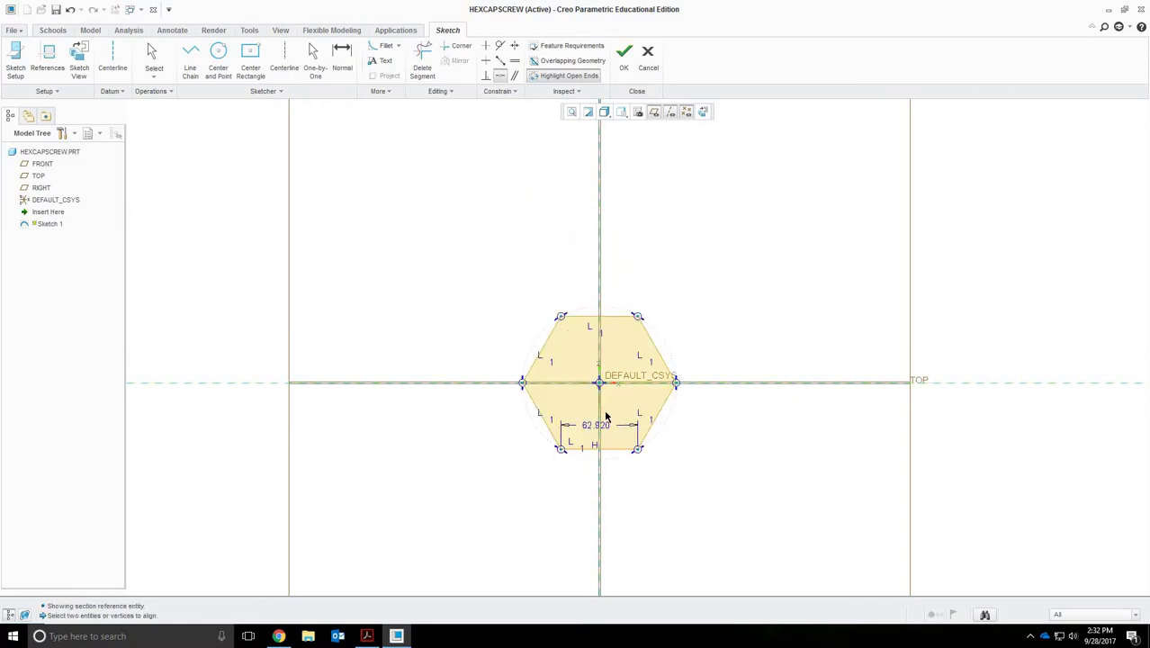
# Reposition the hexagon's side-length dimension below its lower edge
pyautogui.scroll(-1, 605, 417)
pyautogui.click(342, 63)
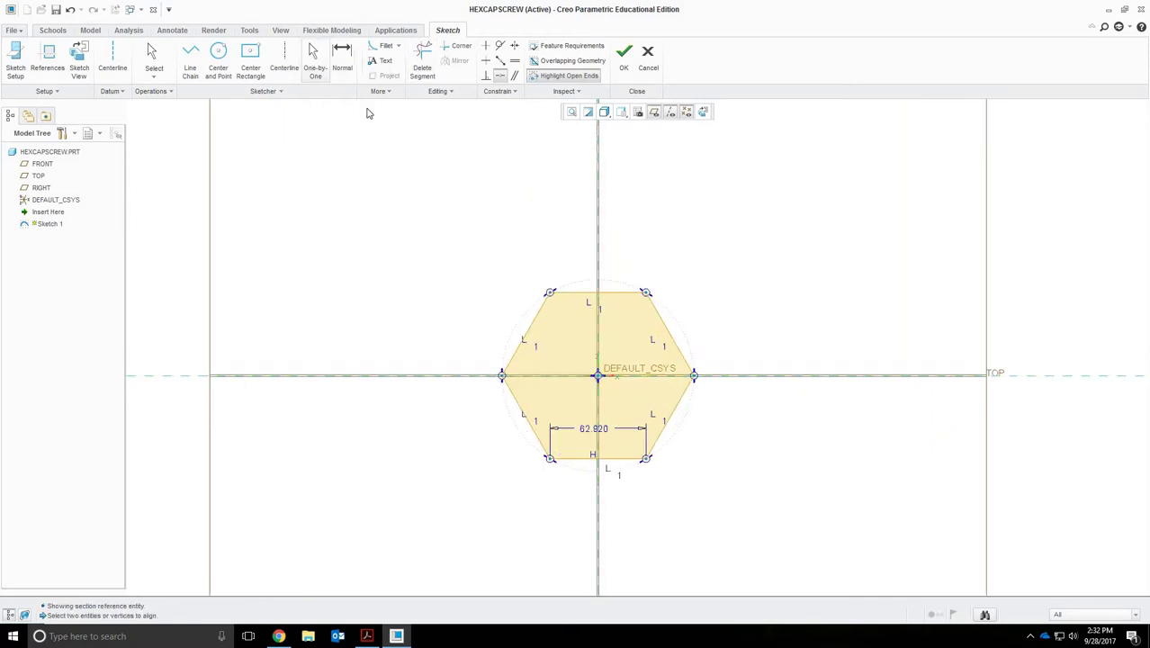
pyautogui.middleClick(610, 517)
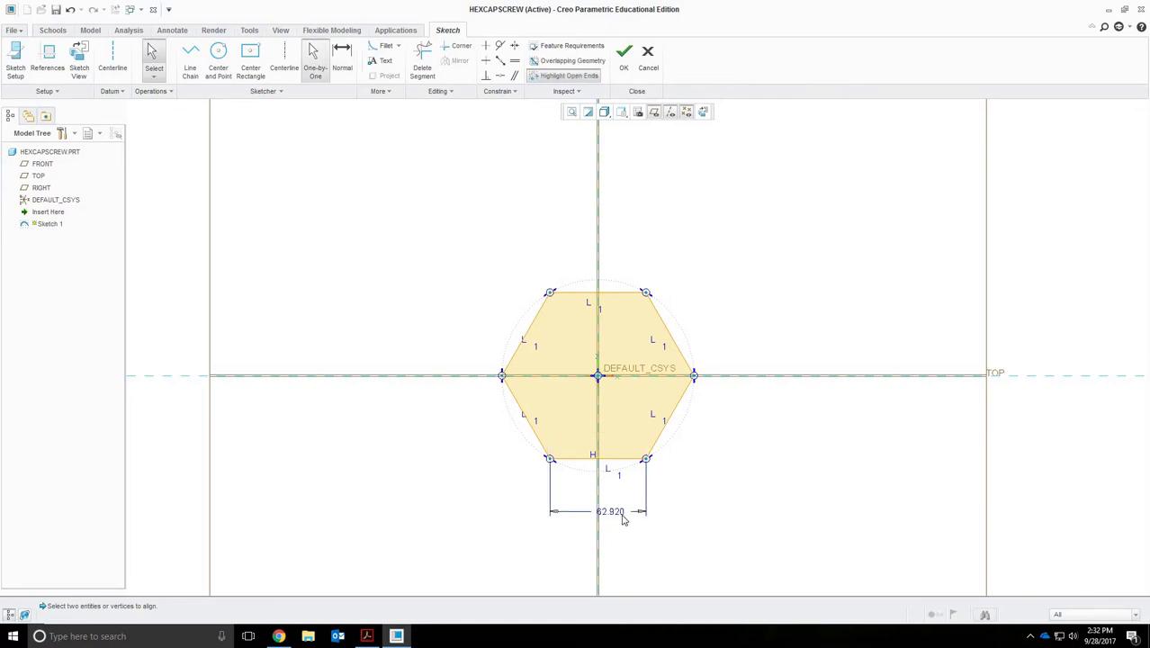
pyautogui.middleClick(623, 514)
# Dimension the hexagon's width across its horizontal flats and delete the conflicting side-length dimension
pyautogui.click(279, 635)
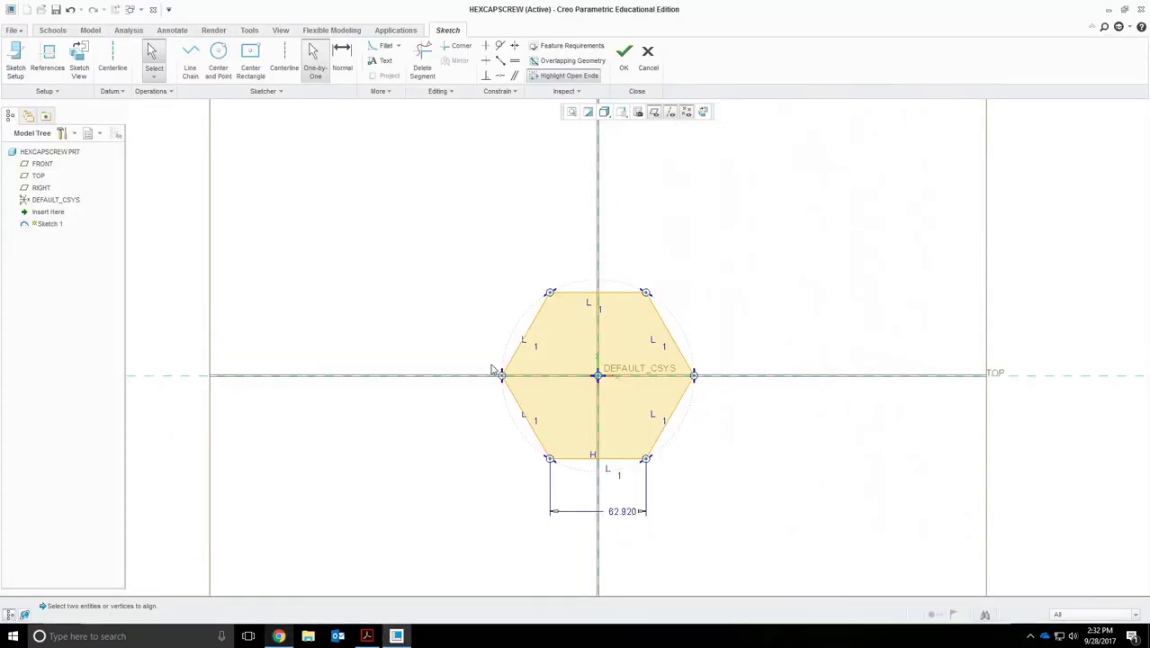
pyautogui.click(396, 636)
pyautogui.click(343, 59)
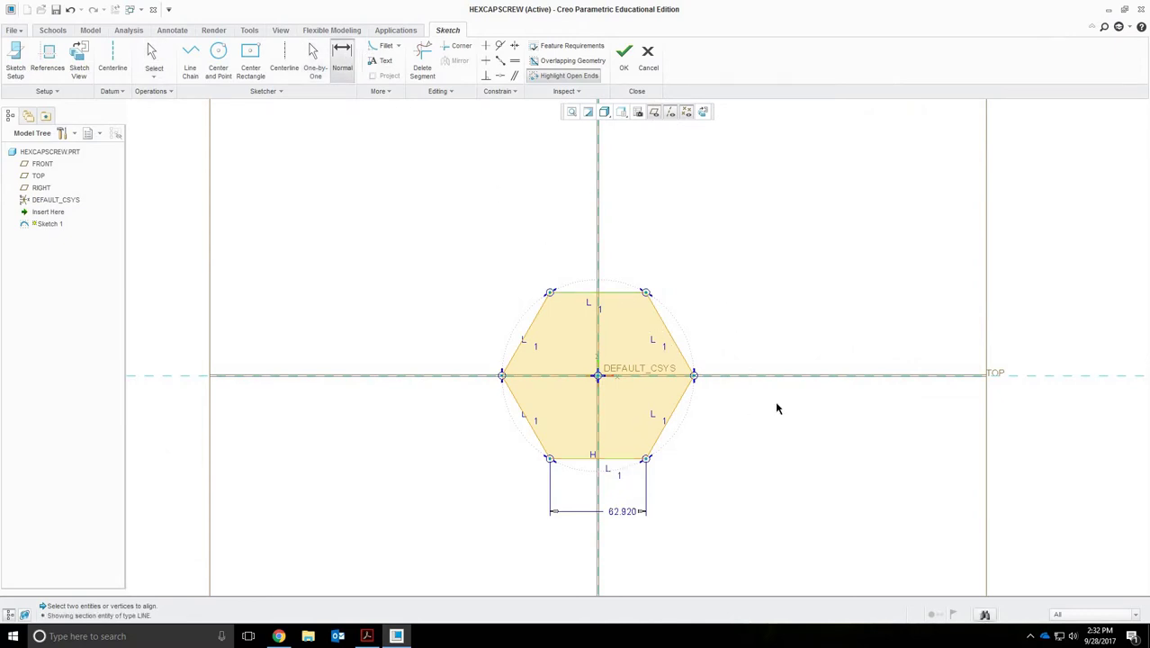
pyautogui.middleClick(745, 343)
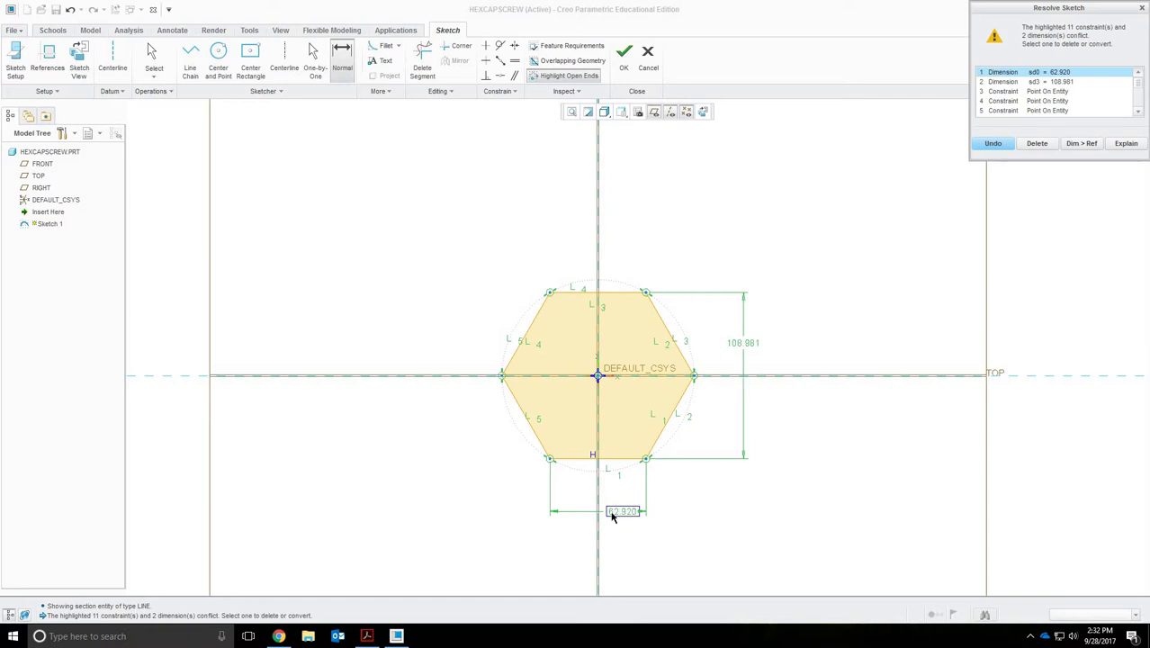
pyautogui.click(1032, 144)
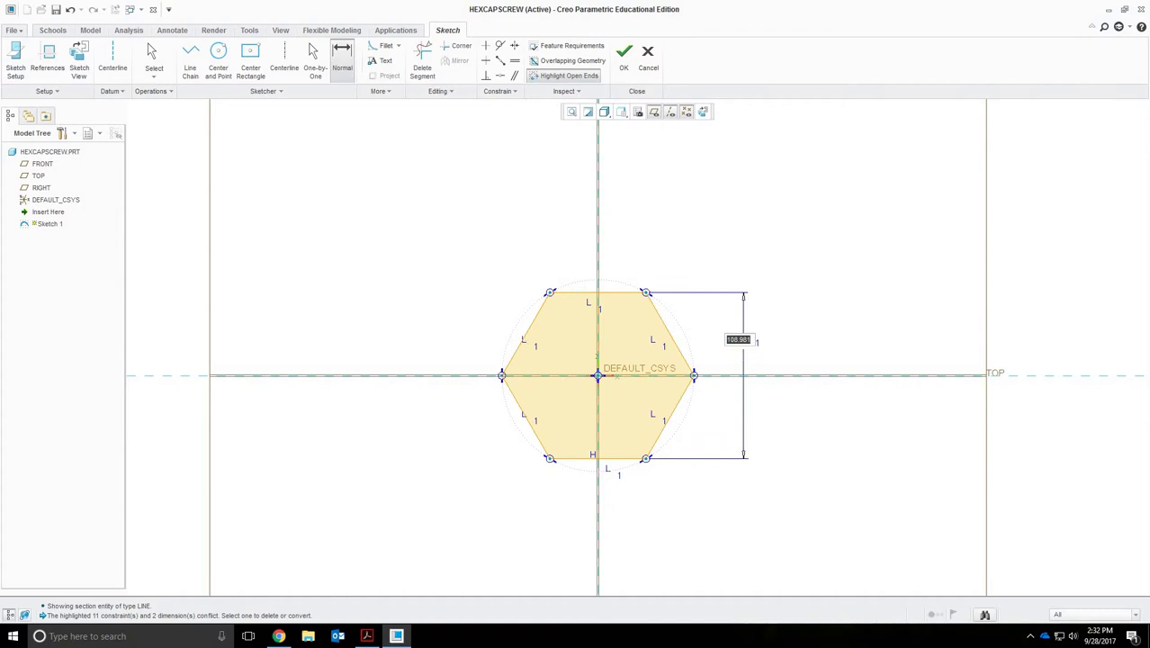
# Set the hexagon's width across flats to 0.563 and finish the sketch
pyautogui.write('8')
pyautogui.press('Return')
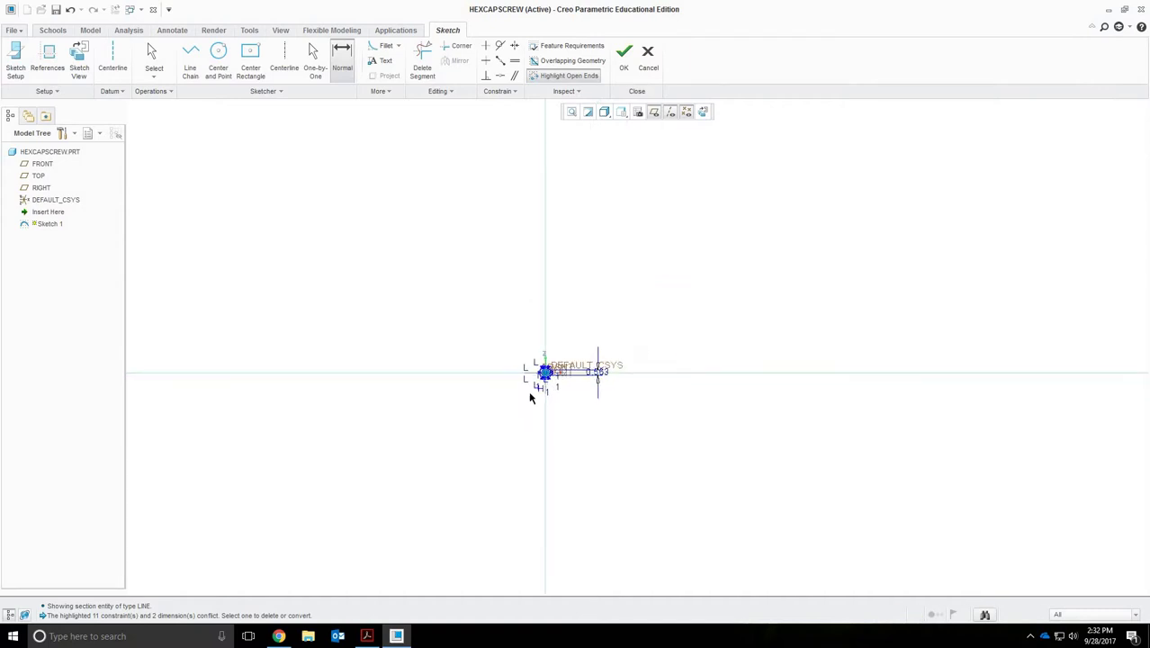
pyautogui.scroll(10, 530, 398)
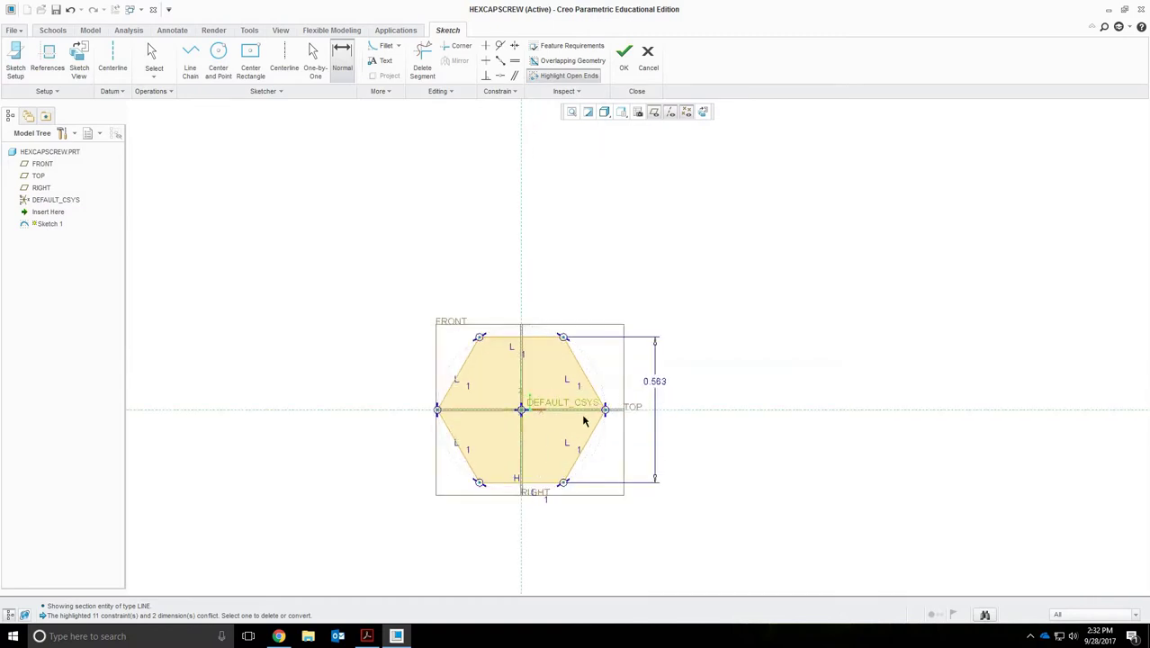
pyautogui.scroll(1, 583, 420)
pyautogui.moveTo(582, 434); pyautogui.dragTo(625, 312, button='middle')
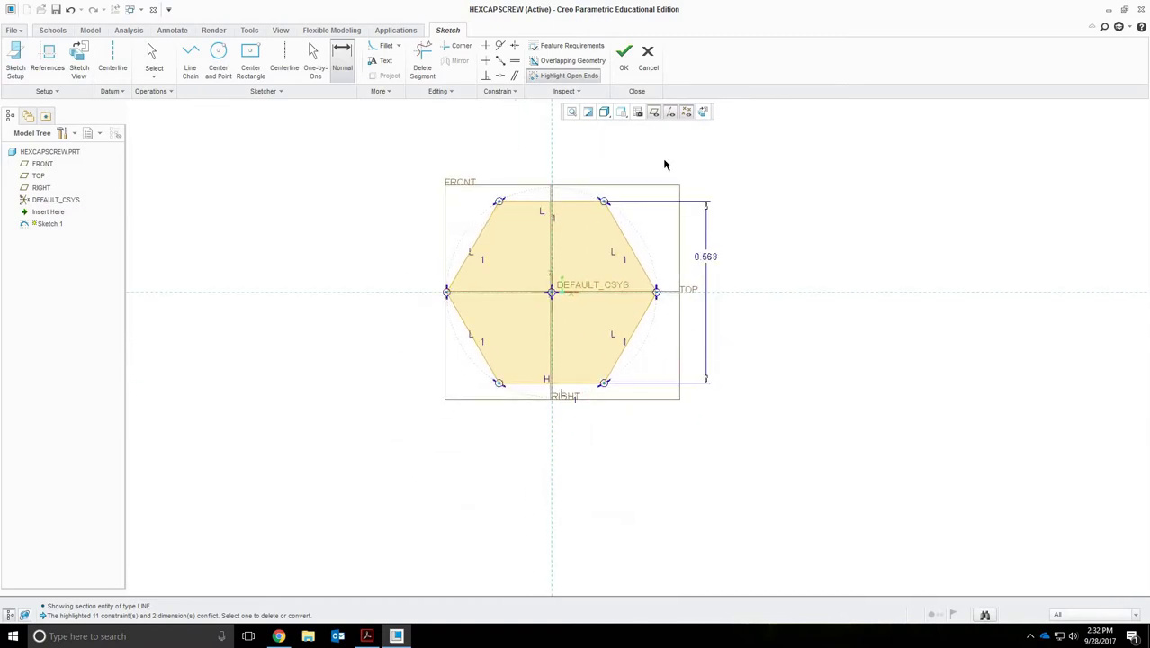
pyautogui.click(624, 89)
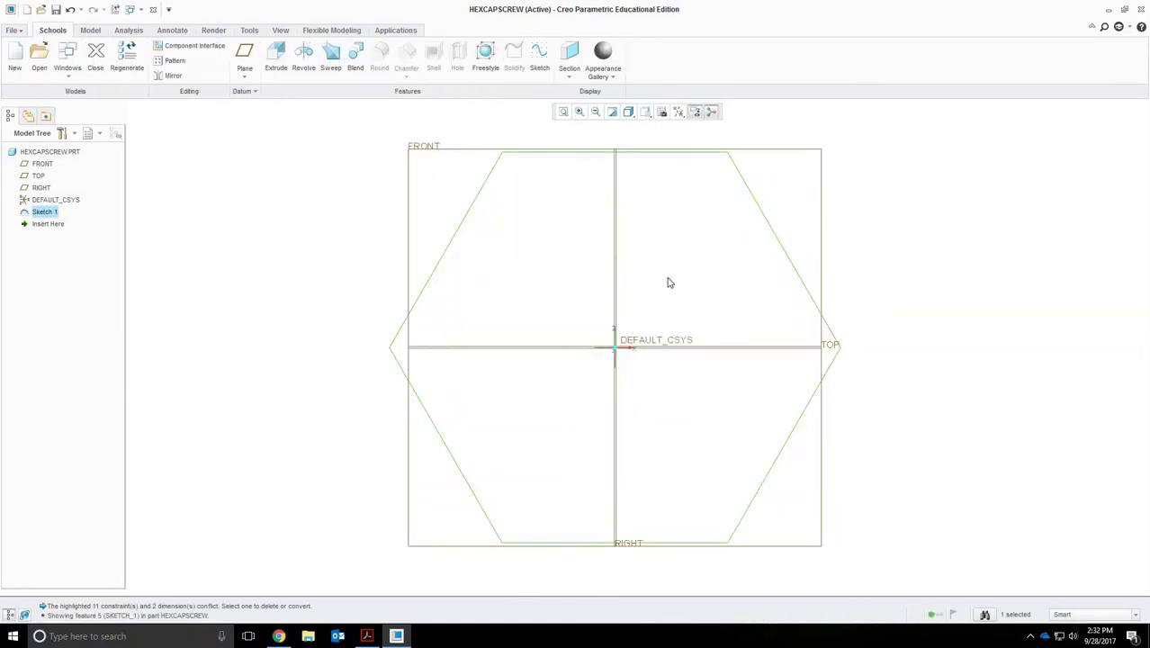
# Extrude the hexagon sketch to a depth of (15/64)-.012, checking the head height in the hex cap screw reference table
pyautogui.click(277, 60)
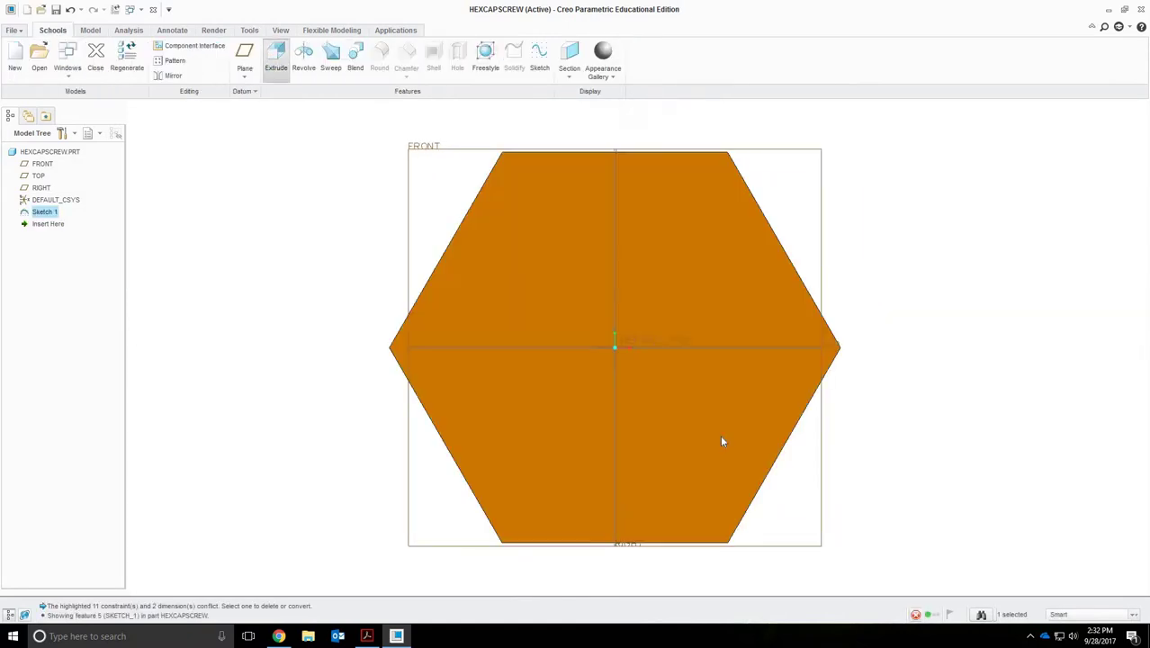
pyautogui.scroll(-3, 515, 322)
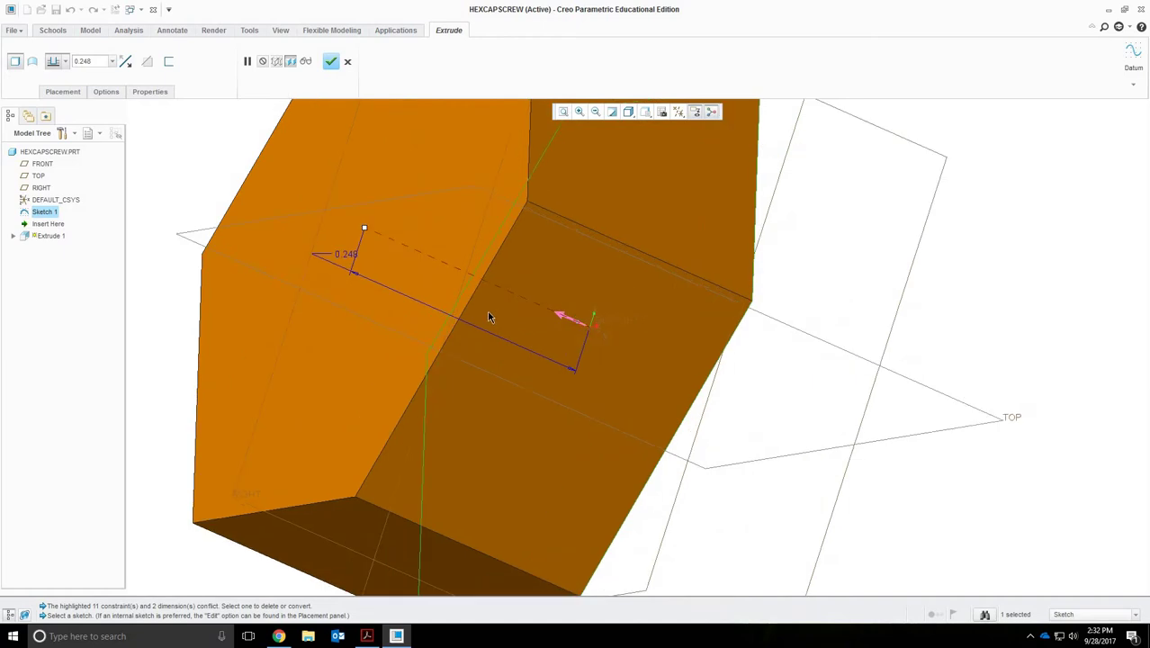
pyautogui.click(279, 636)
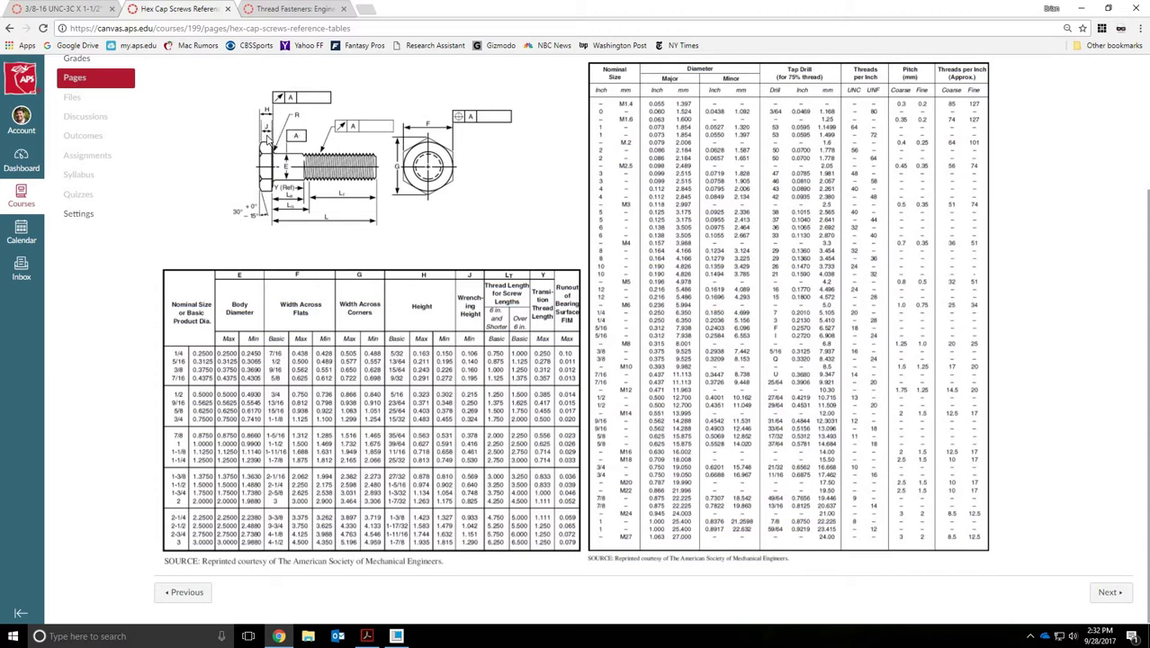
pyautogui.scroll(1, 268, 138)
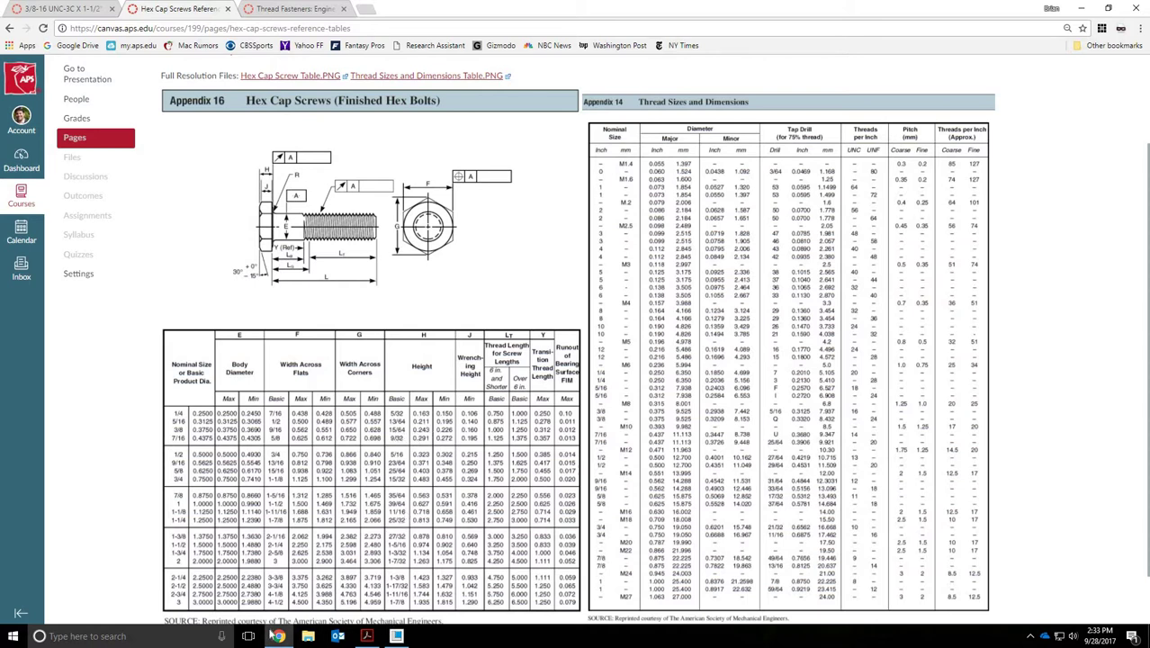
pyautogui.hotkey('alt', 'Tab')
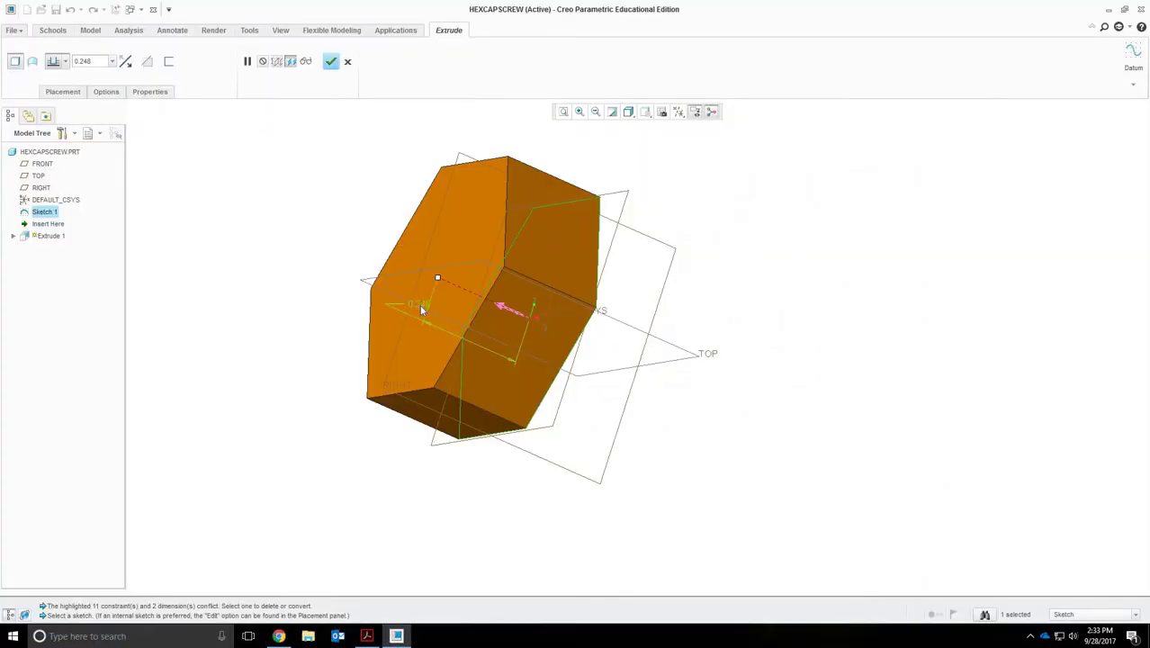
pyautogui.doubleClick(421, 310)
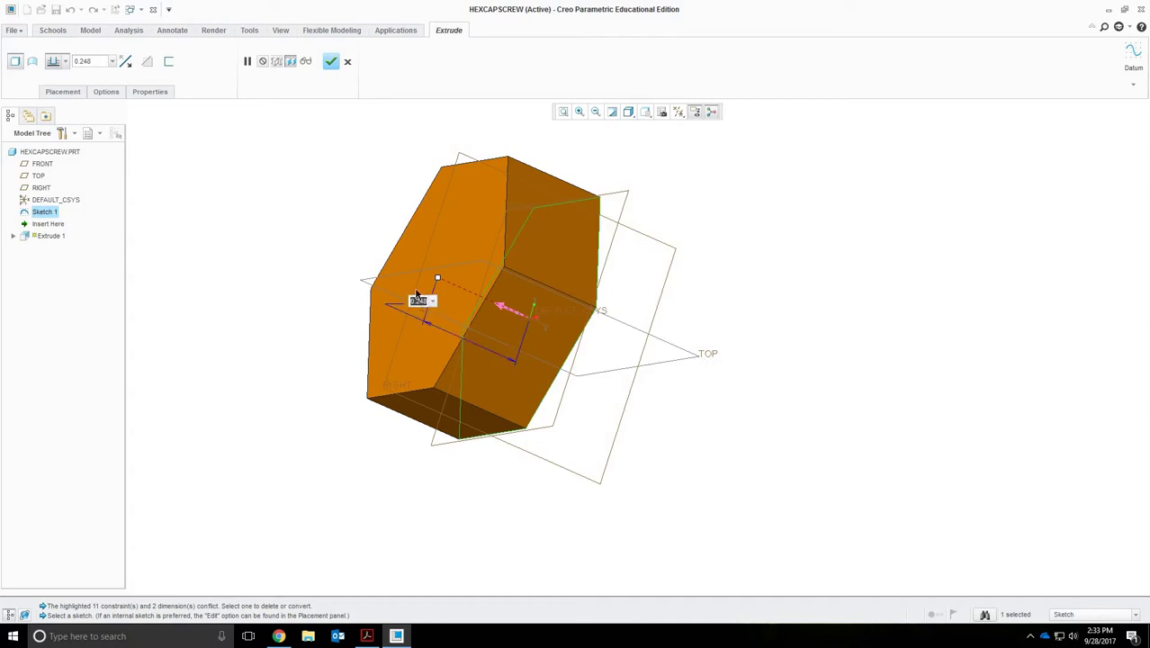
pyautogui.press('BackSpace')
pyautogui.write('15/64)-.012')
pyautogui.press('Return')
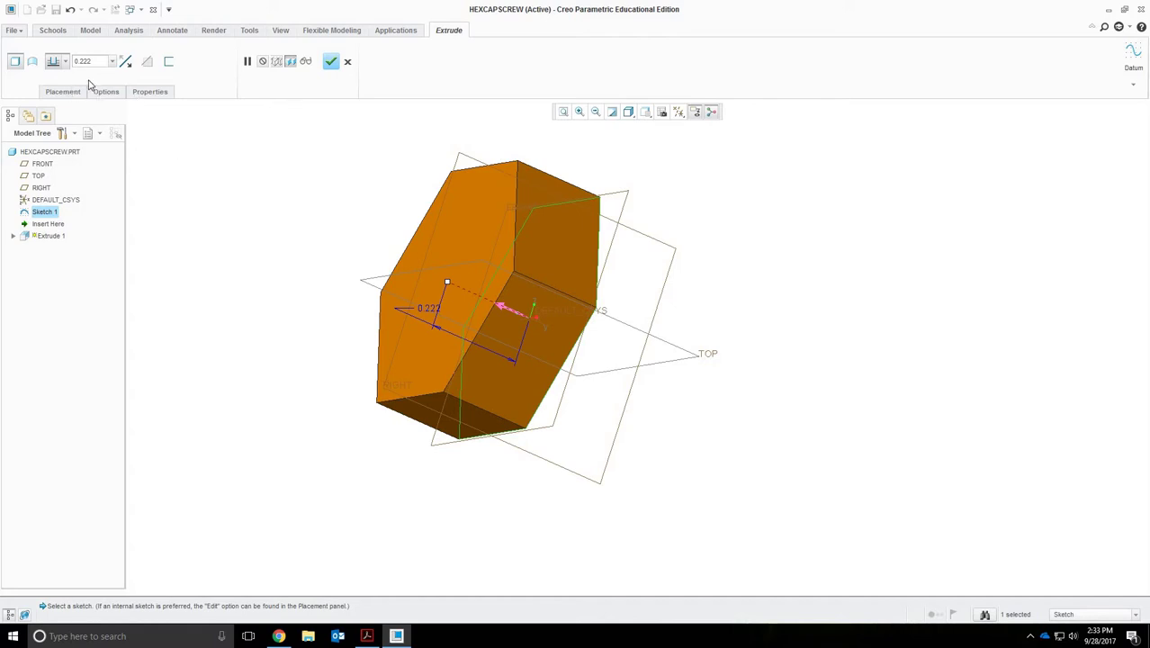
pyautogui.click(330, 61)
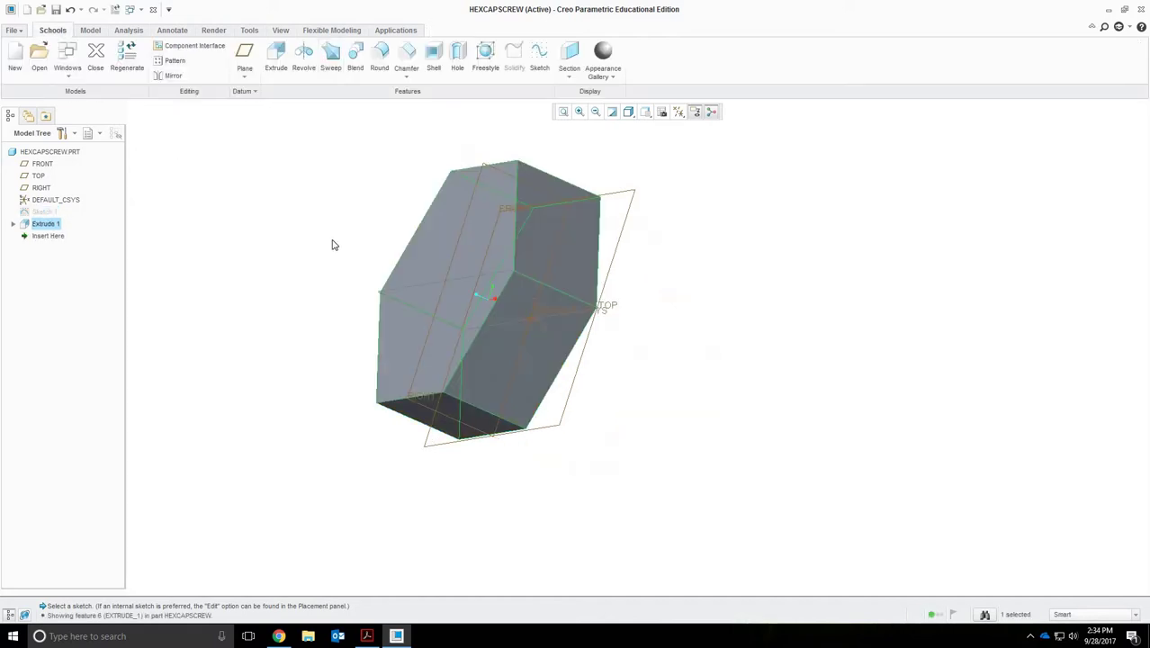
pyautogui.click(372, 216)
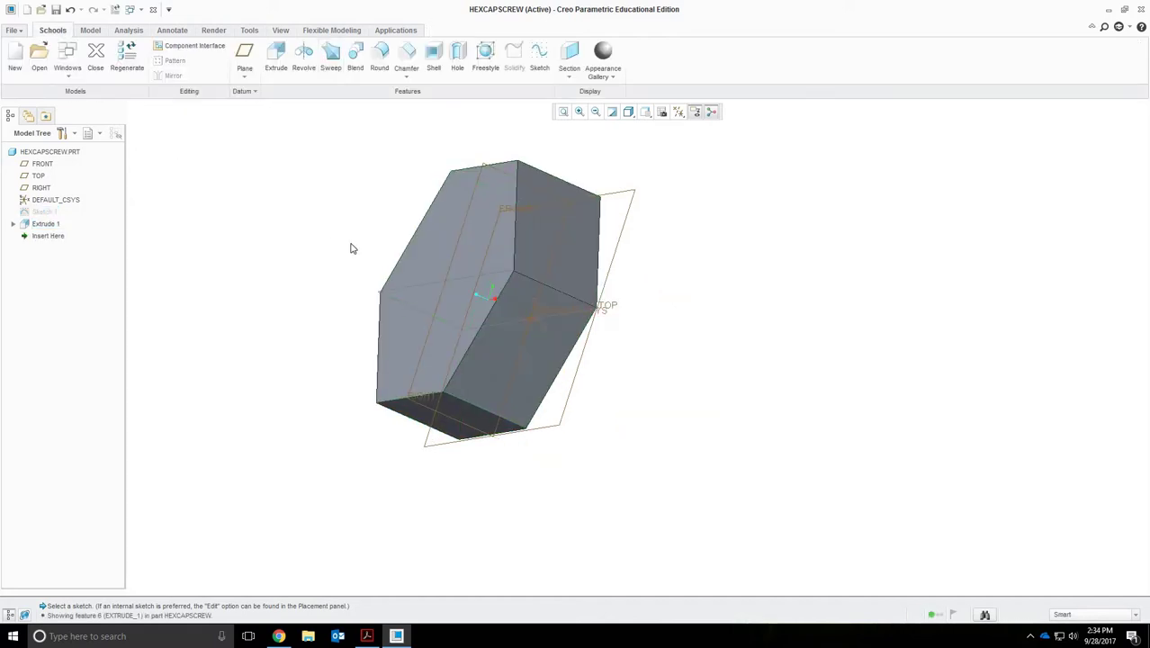
pyautogui.moveTo(352, 249)
pyautogui.mouseDown(button='middle')
pyautogui.moveTo(333, 268)
pyautogui.moveTo(359, 260)
pyautogui.moveTo(362, 234)
pyautogui.moveTo(371, 241)
pyautogui.mouseUp(button='middle')
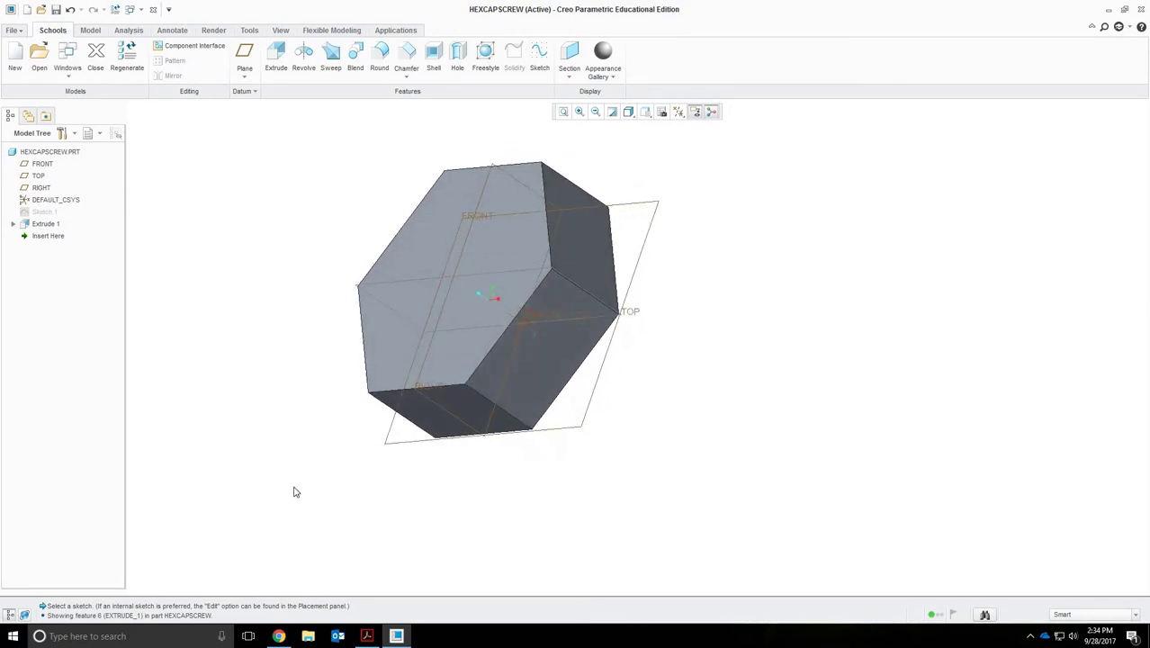
# Check the hex cap screw drawing and dimensions in the reference table, and start a sketch on the TOP datum plane
pyautogui.click(279, 635)
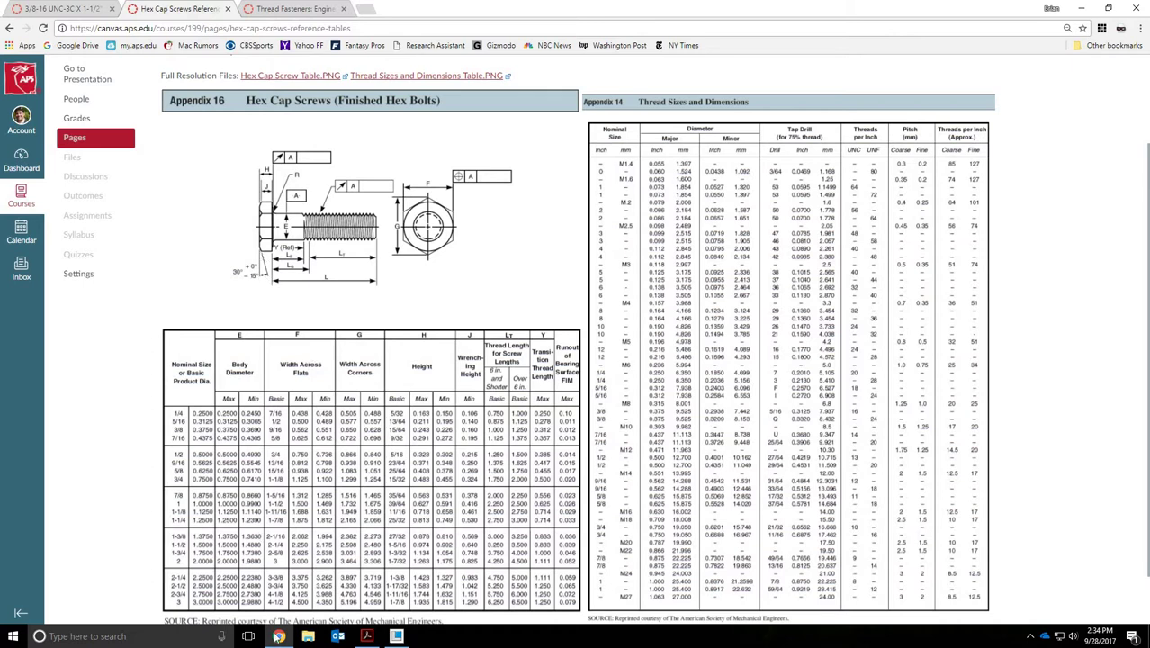
pyautogui.click(279, 636)
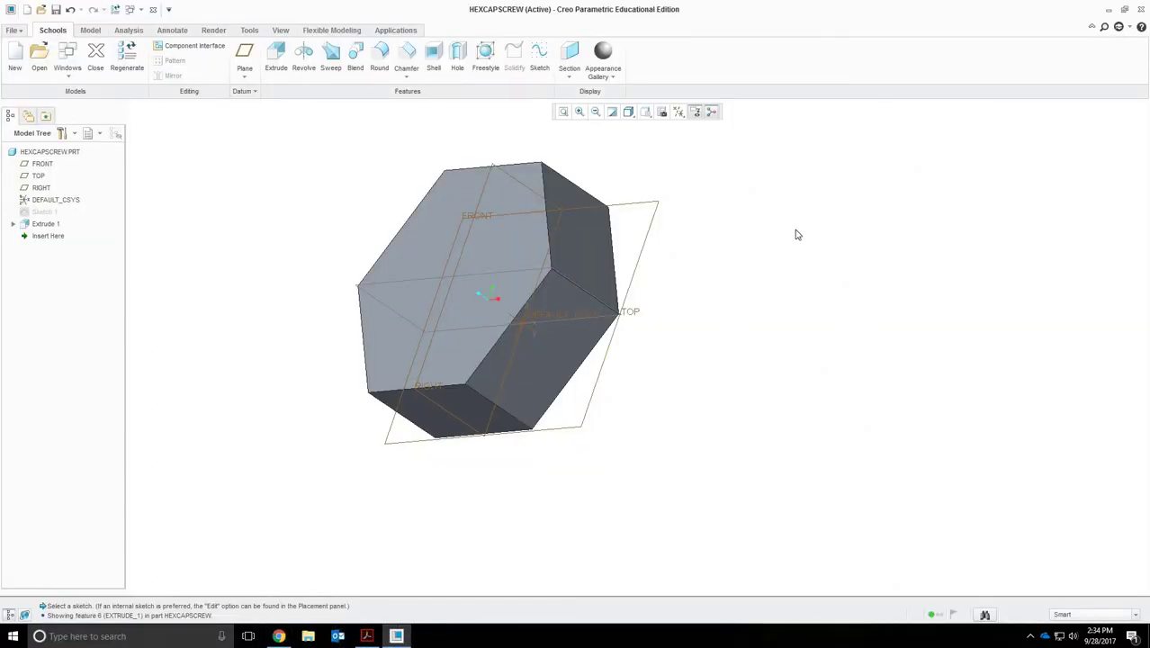
pyautogui.moveTo(795, 238)
pyautogui.mouseDown(button='middle')
pyautogui.moveTo(811, 253)
pyautogui.moveTo(789, 208)
pyautogui.moveTo(785, 176)
pyautogui.moveTo(798, 174)
pyautogui.moveTo(768, 218)
pyautogui.moveTo(814, 252)
pyautogui.moveTo(653, 257)
pyautogui.mouseUp(button='middle')
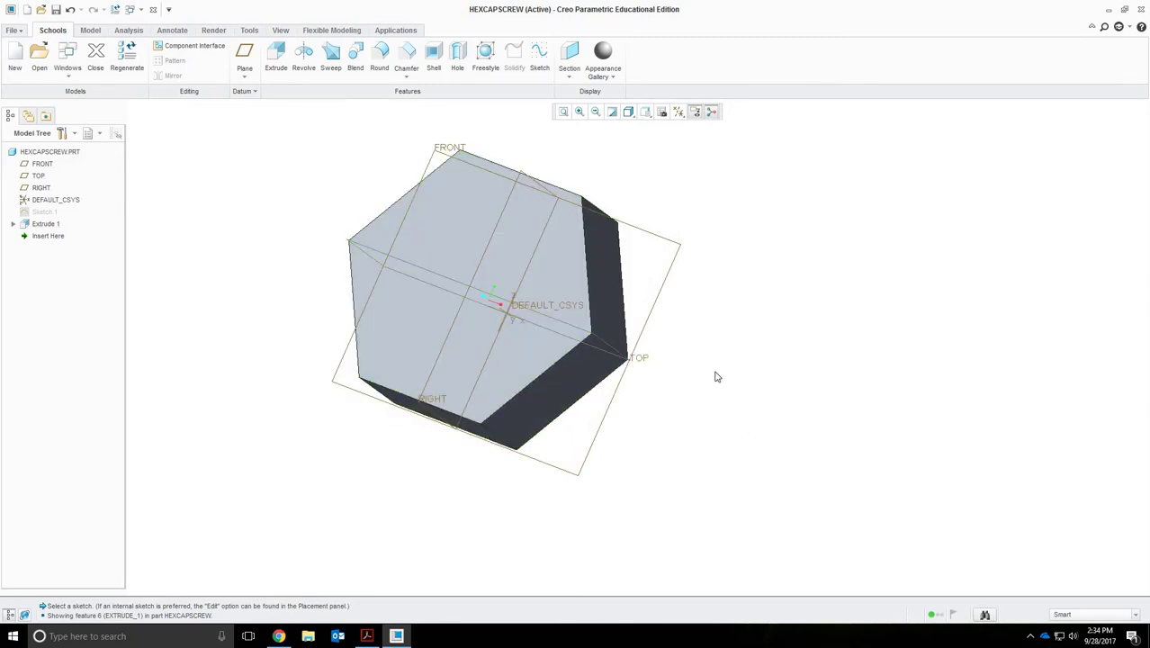
pyautogui.moveTo(713, 374); pyautogui.dragTo(724, 318, button='middle')
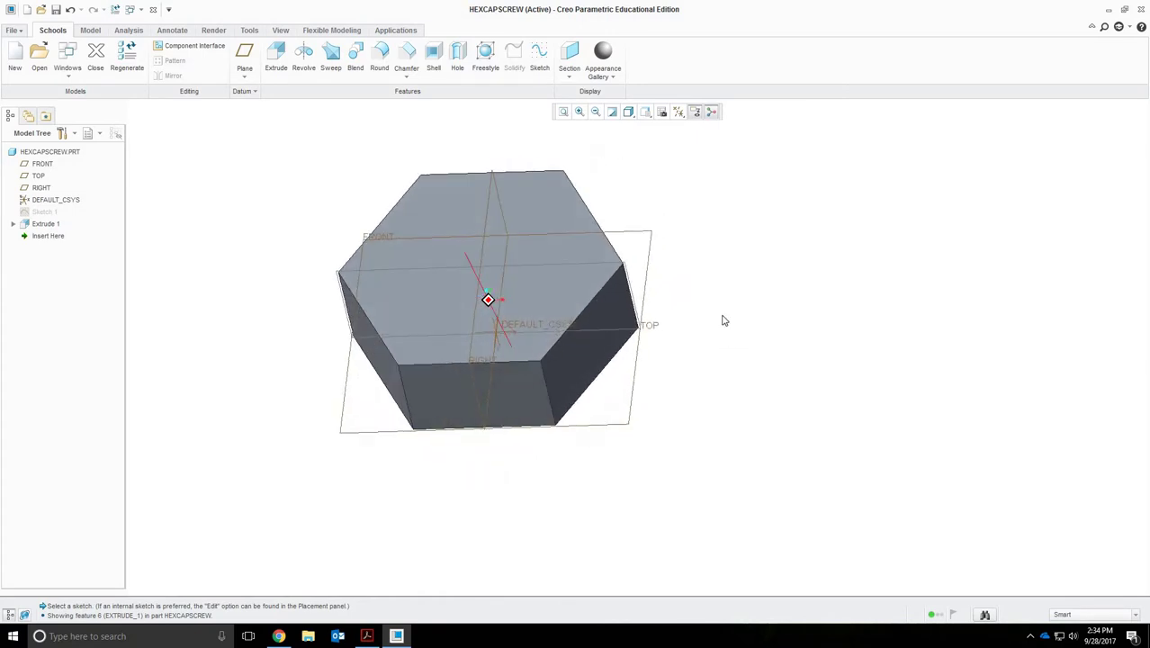
pyautogui.click(669, 332)
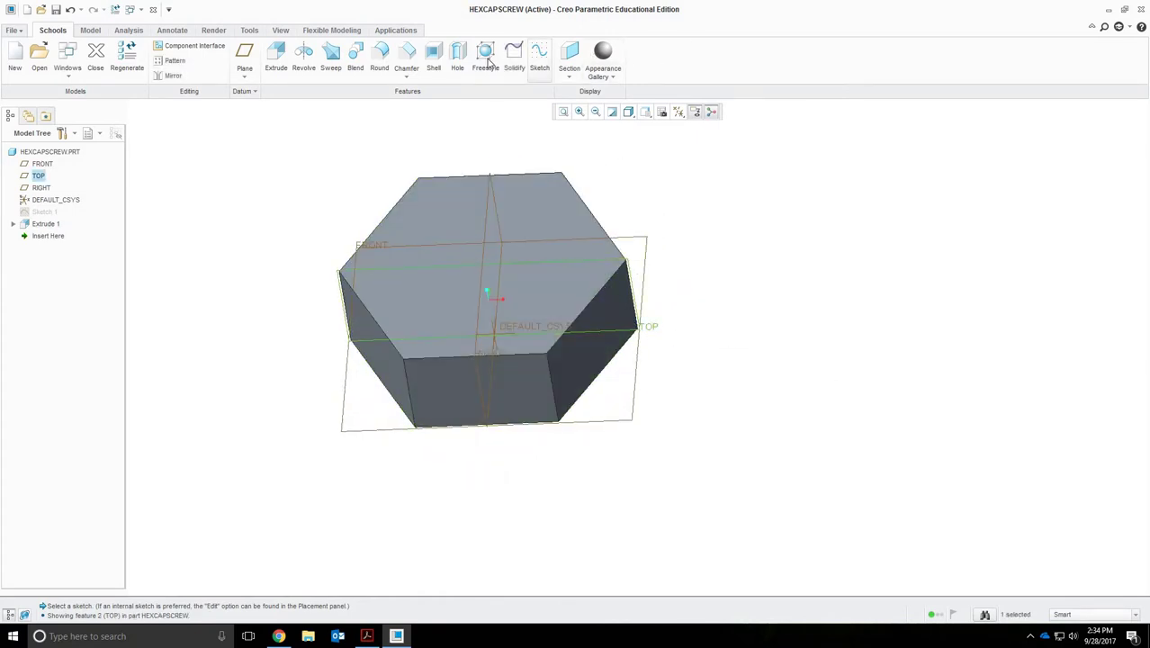
pyautogui.click(539, 56)
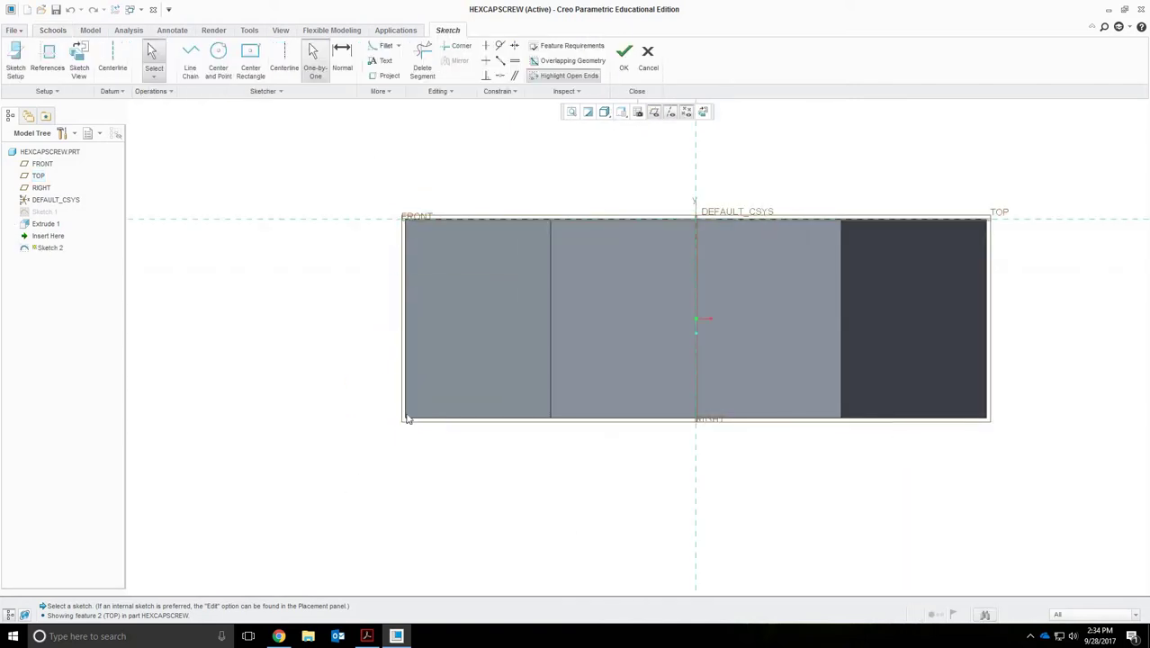
# Add the head's lower edge and right-hand vertical edge as sketch references
pyautogui.scroll(-1, 1091, 423)
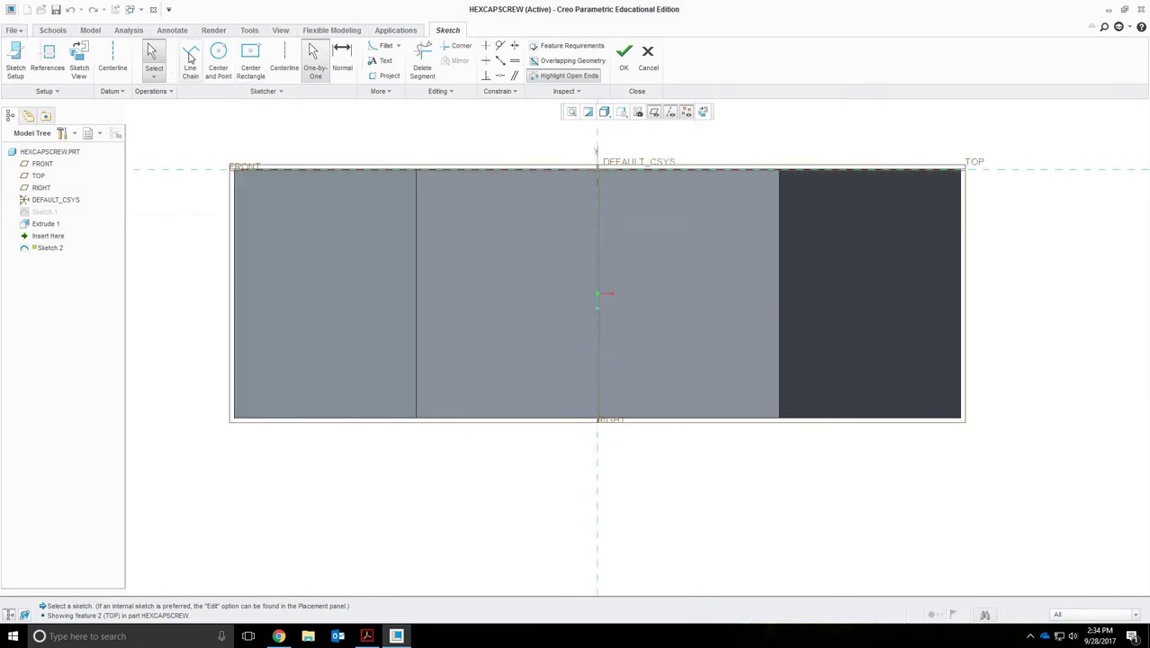
pyautogui.click(47, 62)
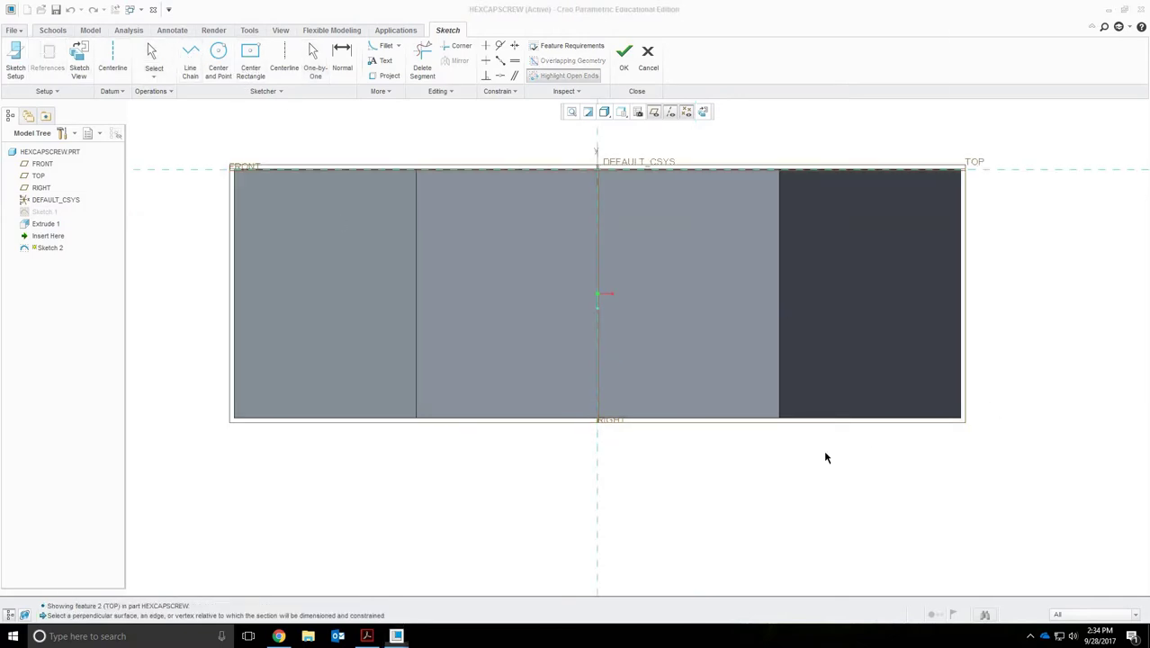
pyautogui.click(959, 397)
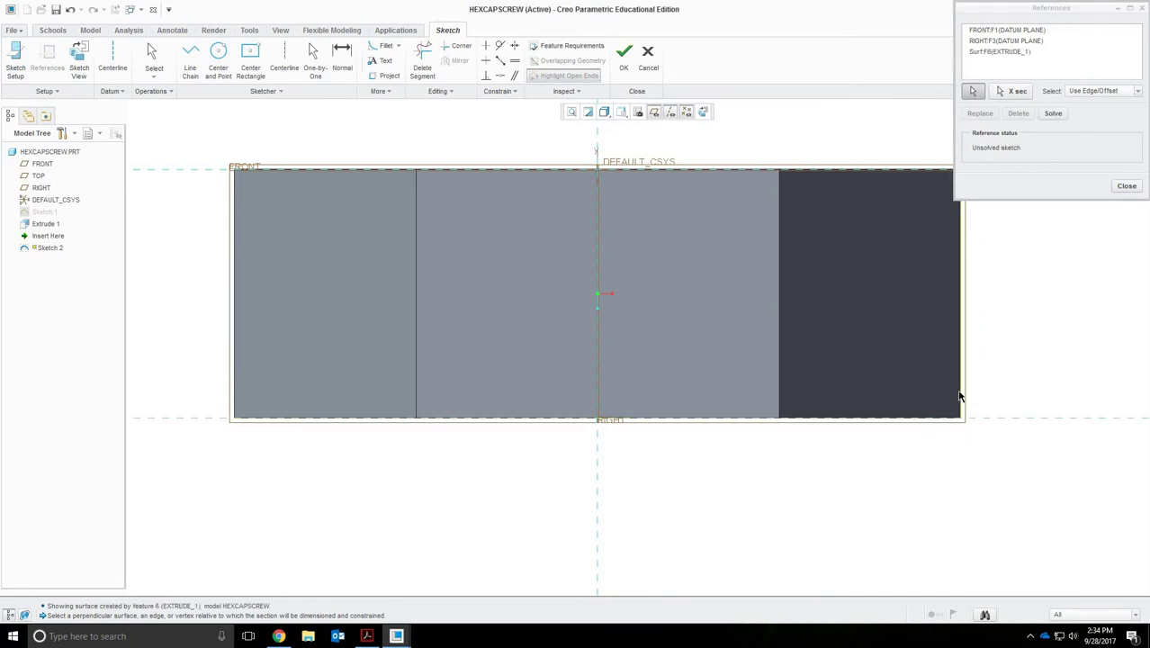
pyautogui.click(960, 397)
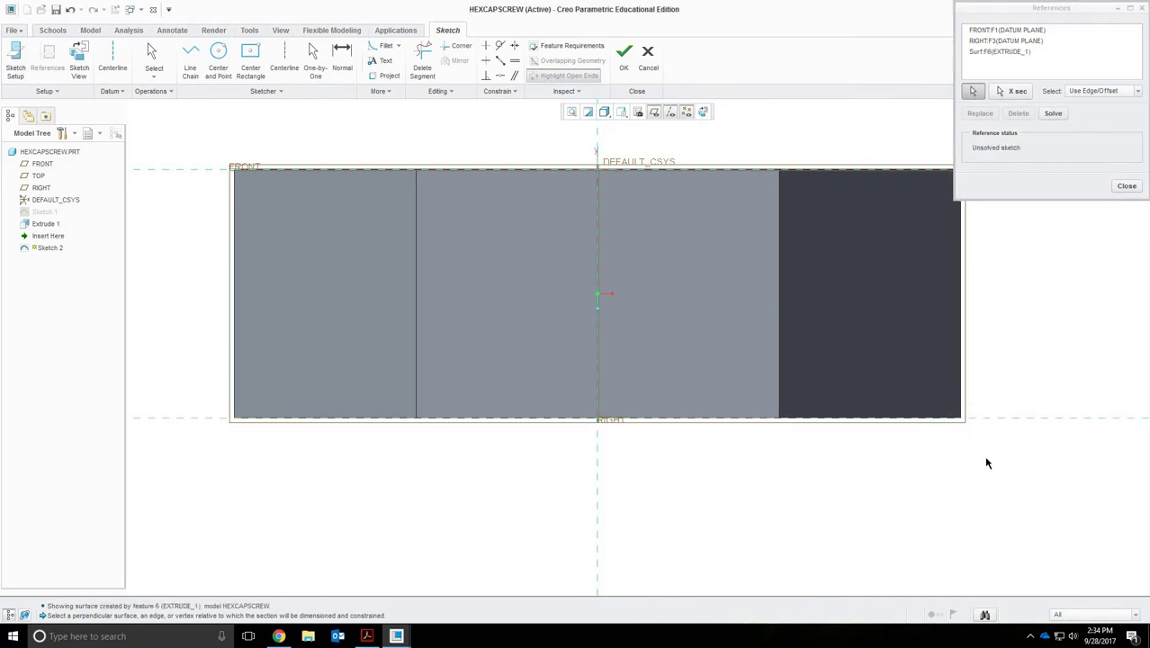
pyautogui.click(1126, 186)
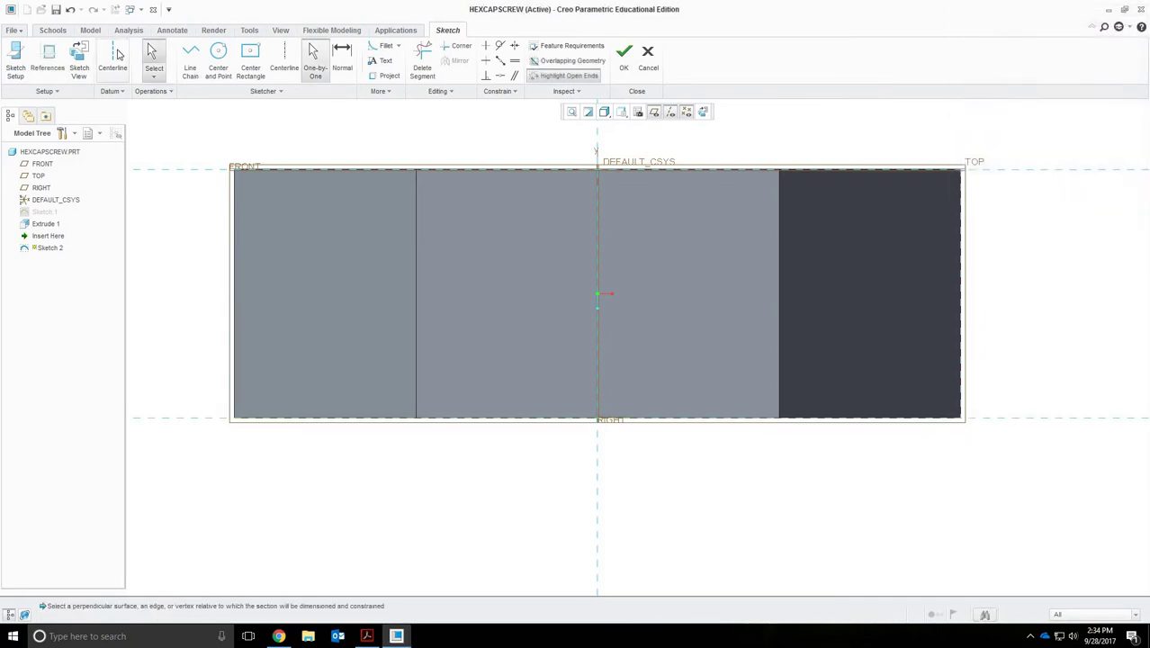
# Sketch a closed right triangle about 0.064 wide in the lower-right corner of the head's profile
pyautogui.click(194, 61)
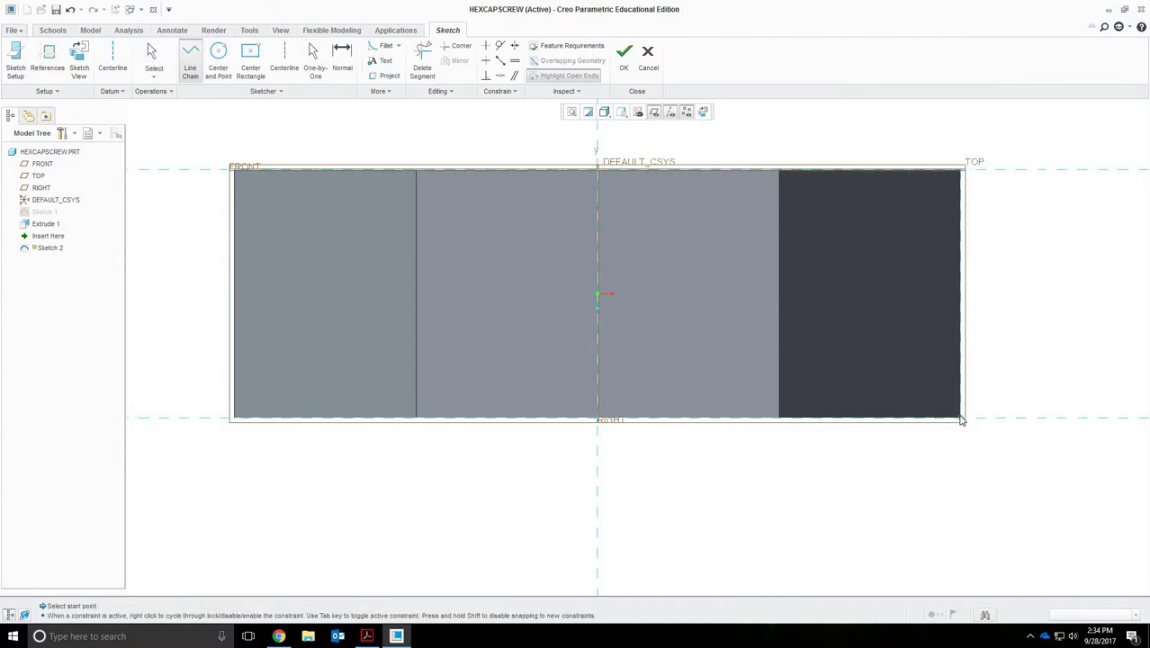
pyautogui.click(960, 419)
pyautogui.click(890, 421)
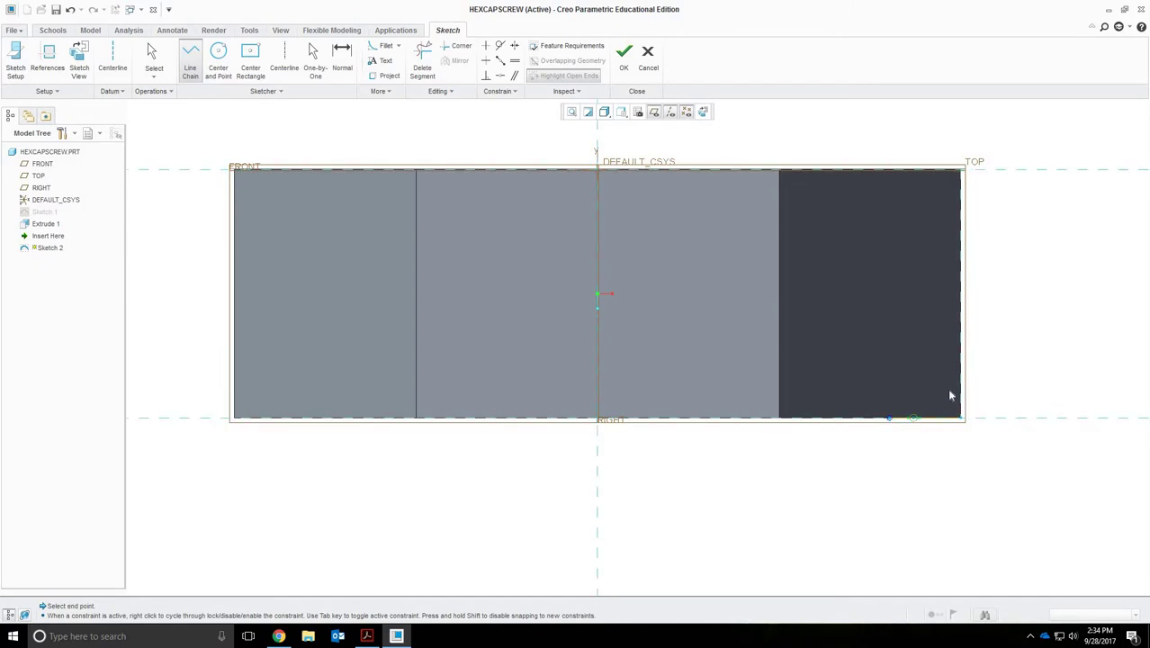
pyautogui.click(961, 390)
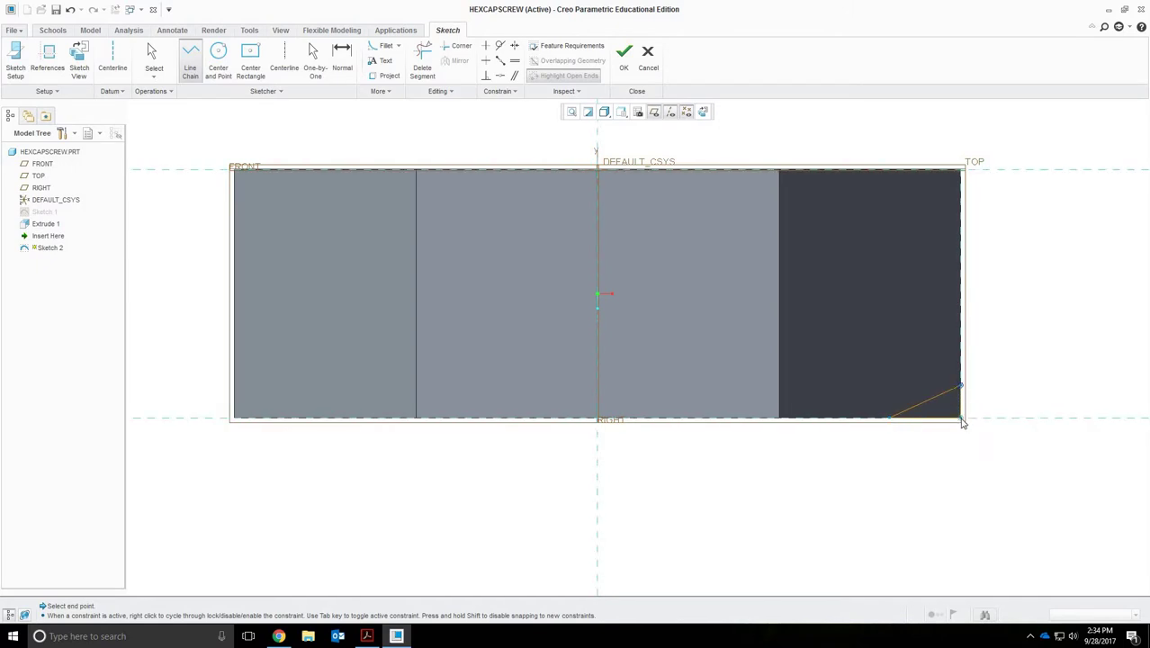
pyautogui.middleClick(1017, 488)
# Dimension the angle between the triangle's sloped line and its base, and set it to 15 degrees
pyautogui.click(343, 60)
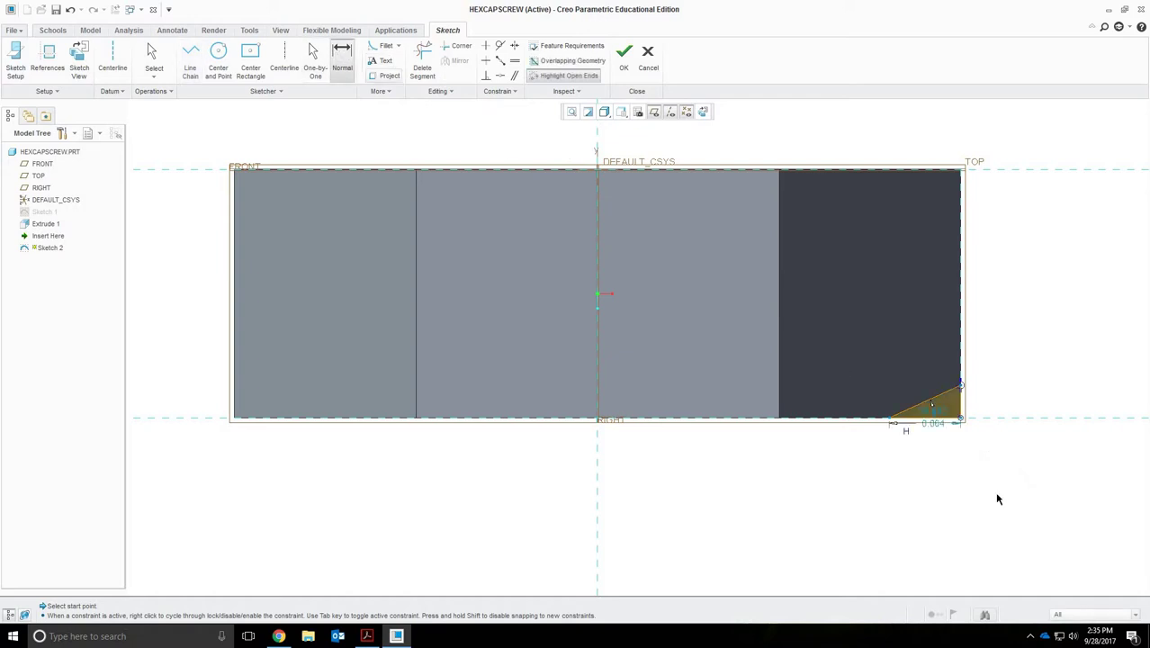
pyautogui.scroll(-5, 985, 439)
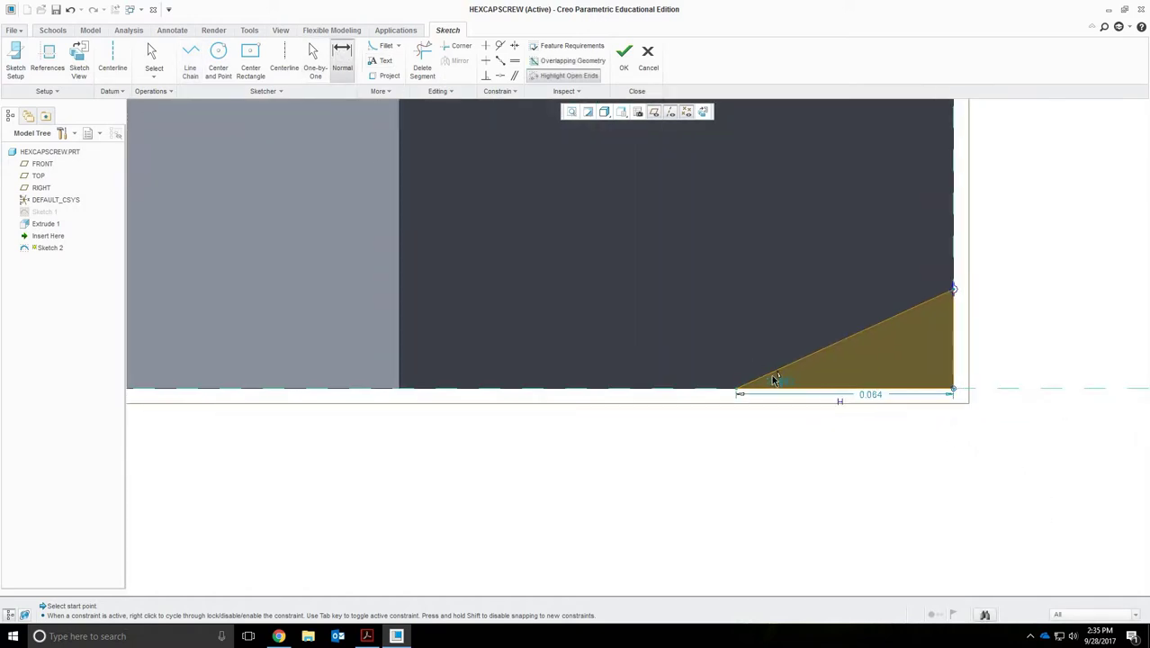
pyautogui.click(772, 379)
pyautogui.click(779, 387)
pyautogui.middleClick(781, 385)
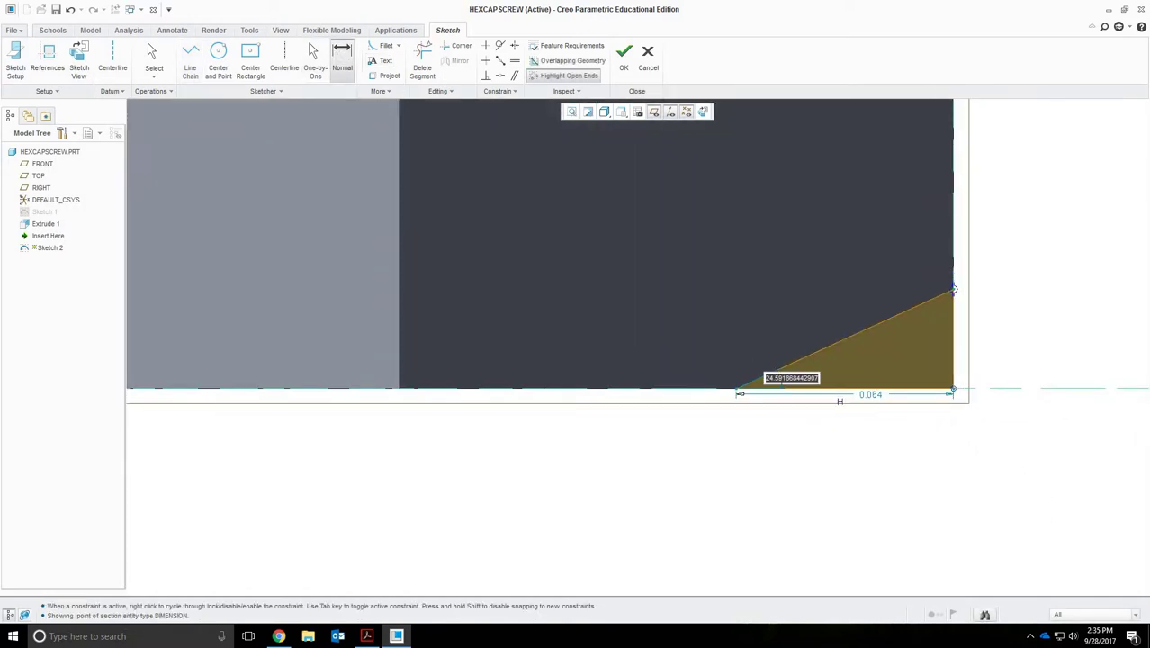
pyautogui.write('15')
pyautogui.press('Return')
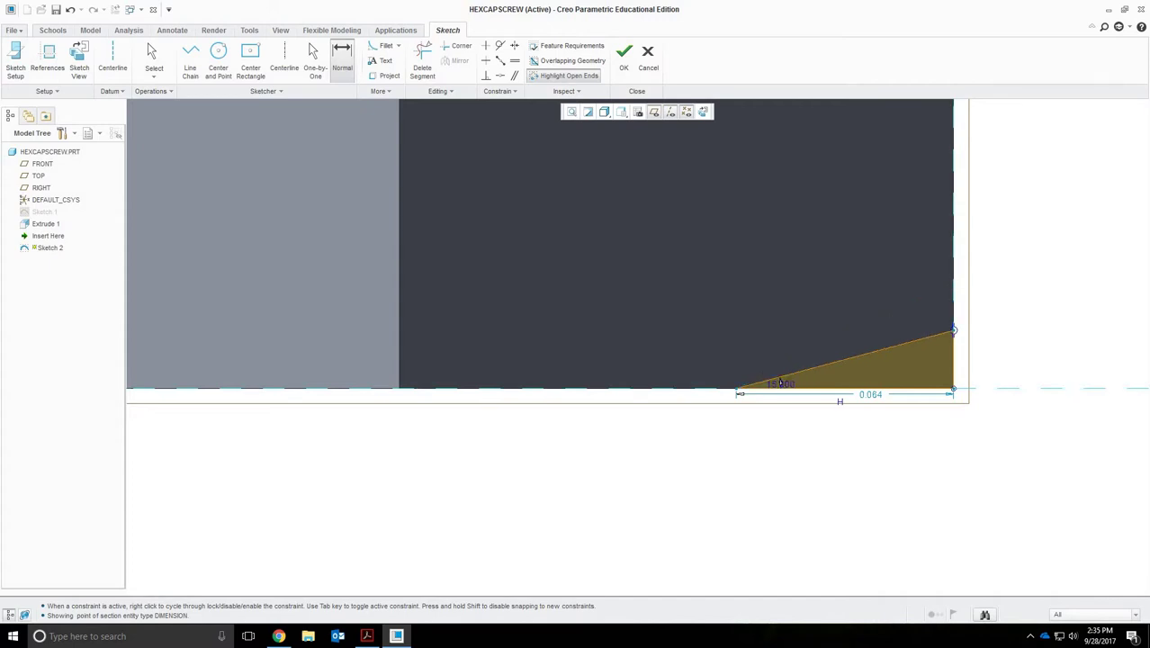
# Add a vertical centerline through the coordinate system origin as the revolve axis and finish the sketch
pyautogui.scroll(-5, 389, 236)
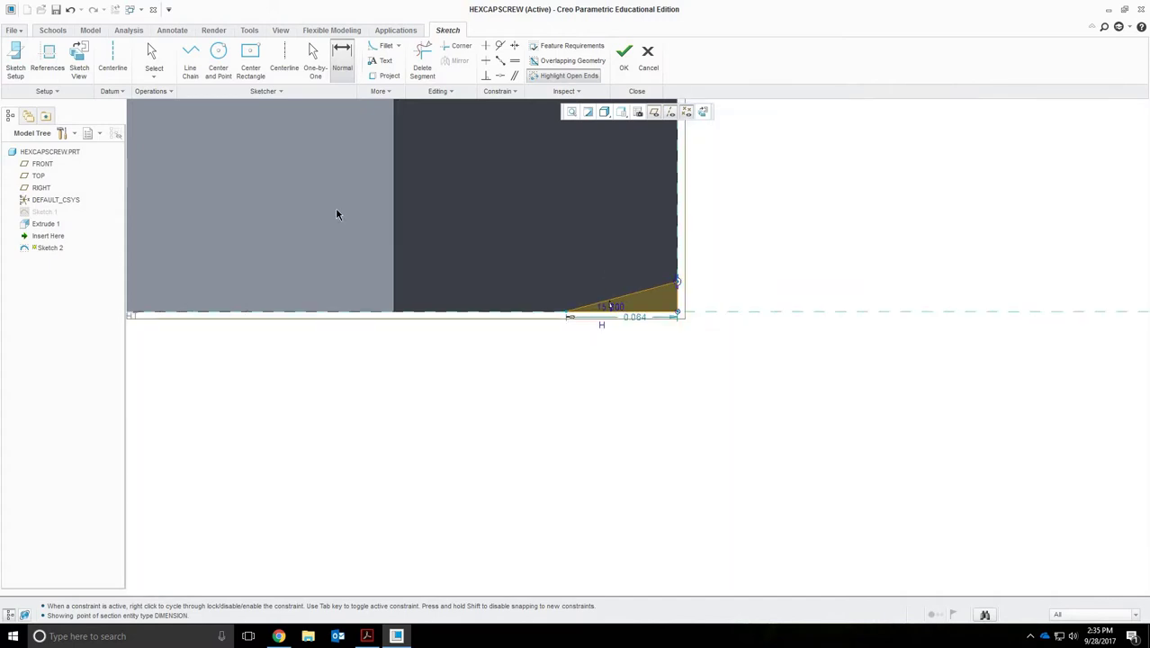
pyautogui.keyDown('ctrl'); pyautogui.moveTo(236, 166); pyautogui.dragTo(567, 324, button='middle'); pyautogui.keyUp('ctrl')
pyautogui.scroll(-3, 568, 323)
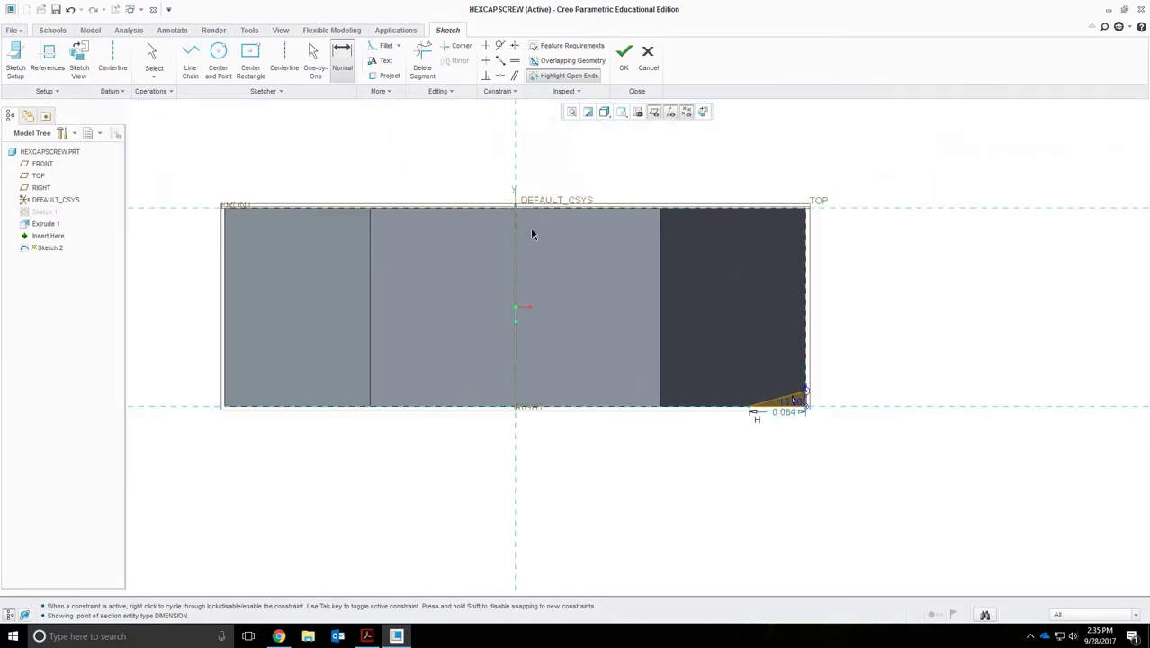
pyautogui.click(285, 69)
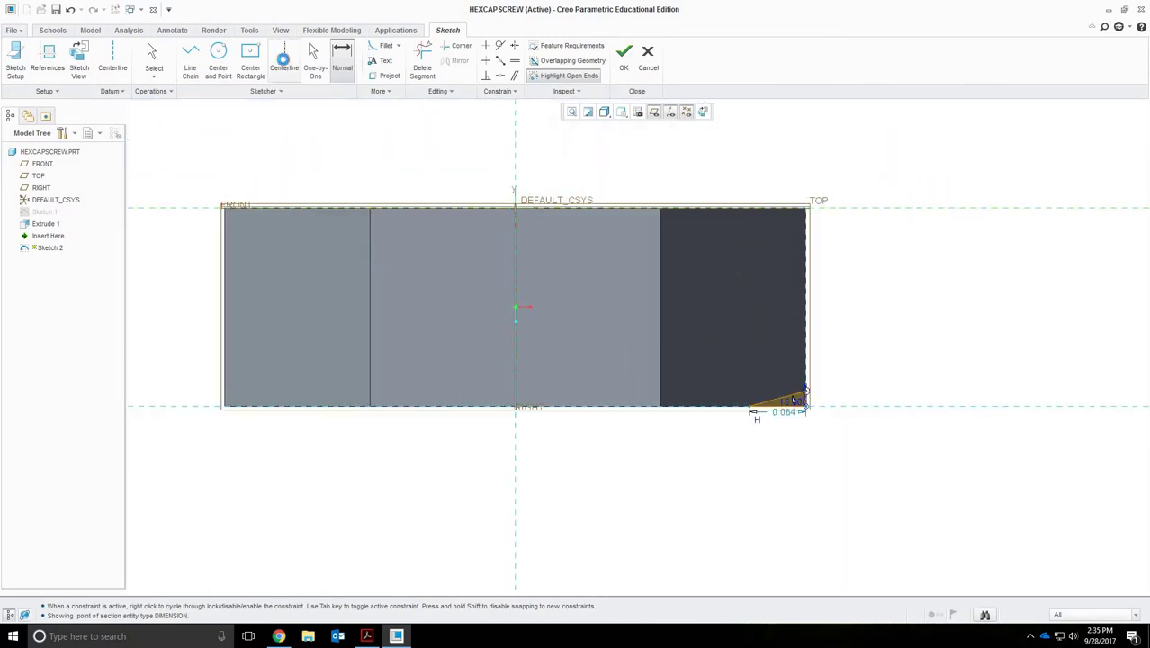
pyautogui.click(514, 207)
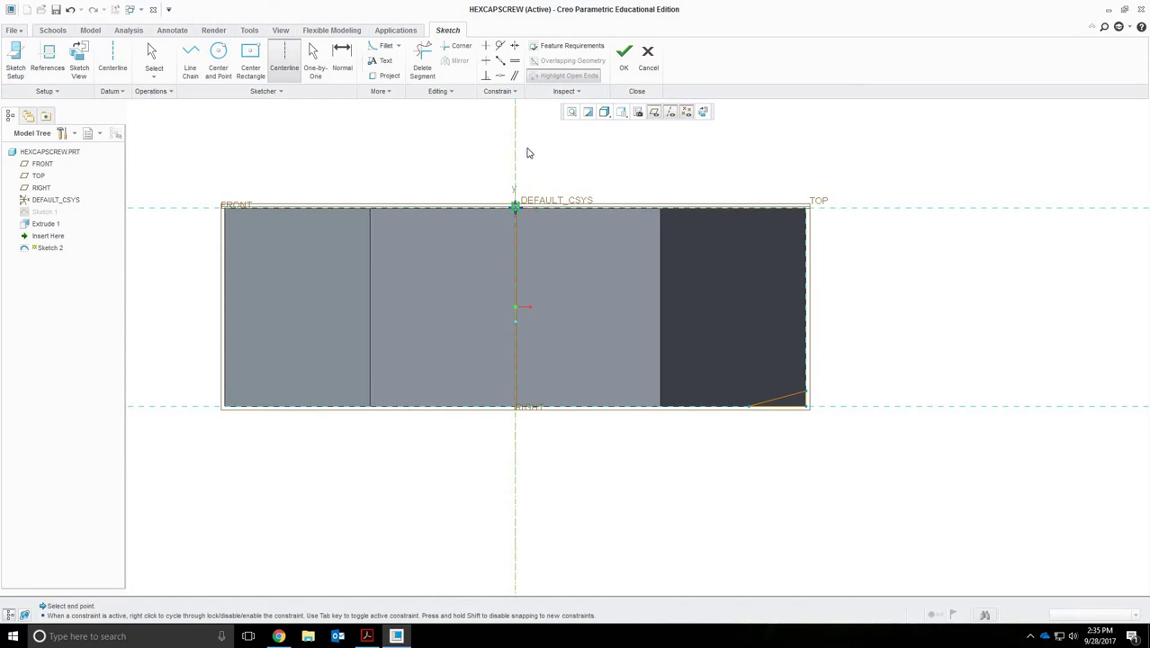
pyautogui.click(528, 153)
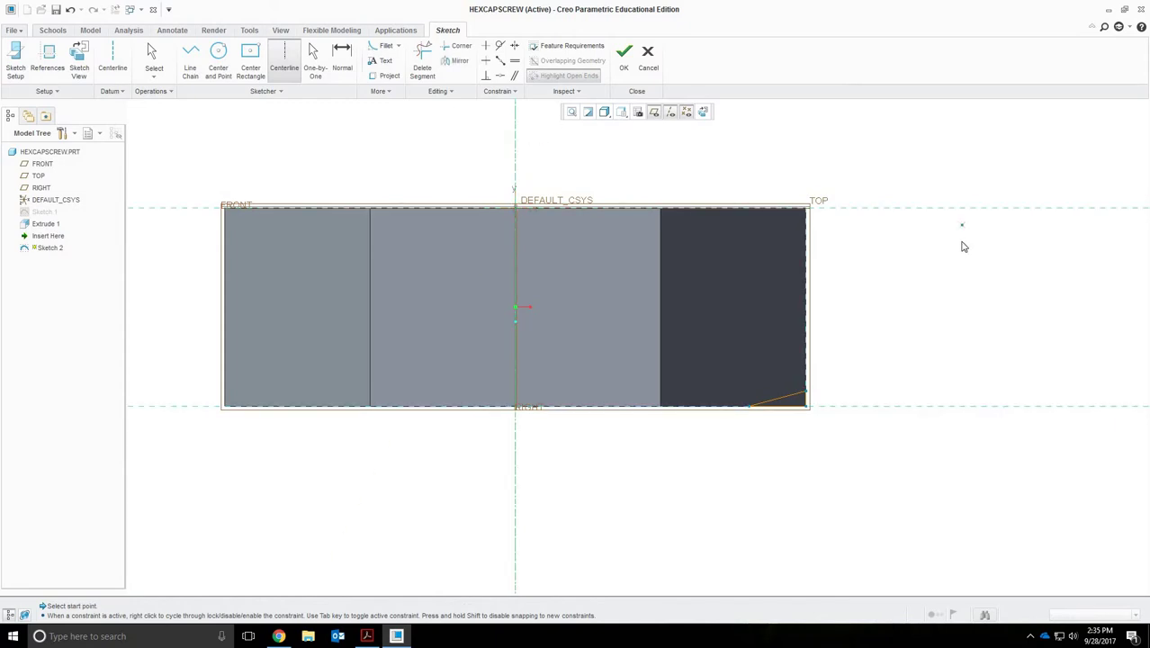
pyautogui.click(622, 57)
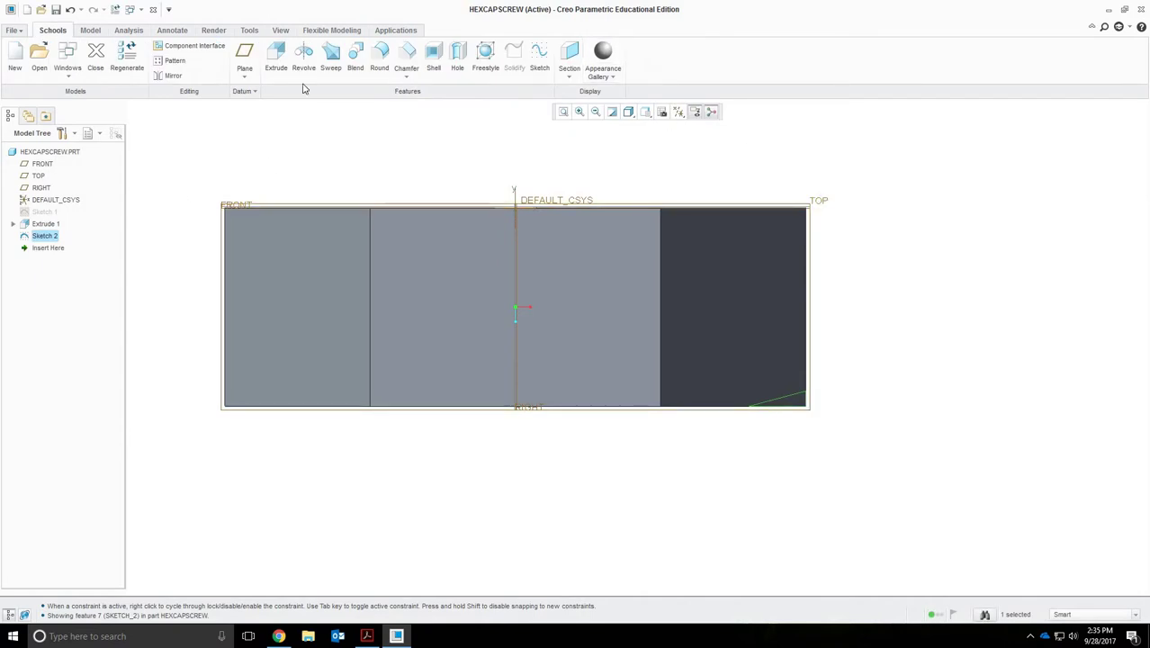
# Revolve the triangle sketch 360 degrees with material removal to chamfer the corners of the hex head
pyautogui.click(305, 68)
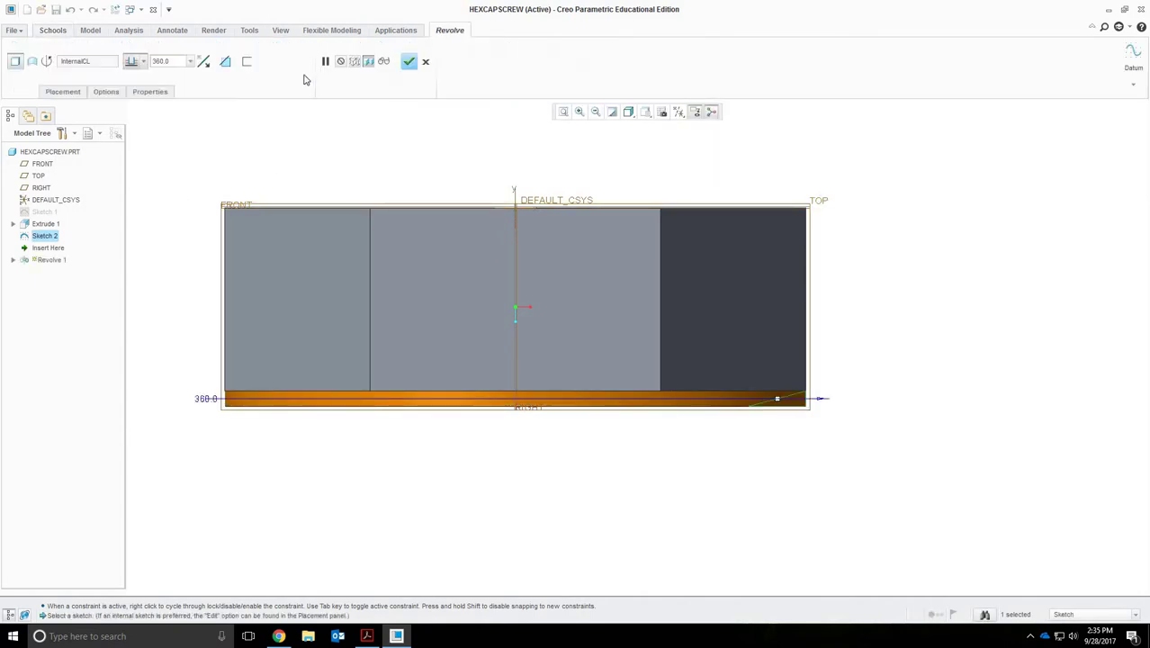
pyautogui.moveTo(536, 424); pyautogui.dragTo(540, 262, button='middle')
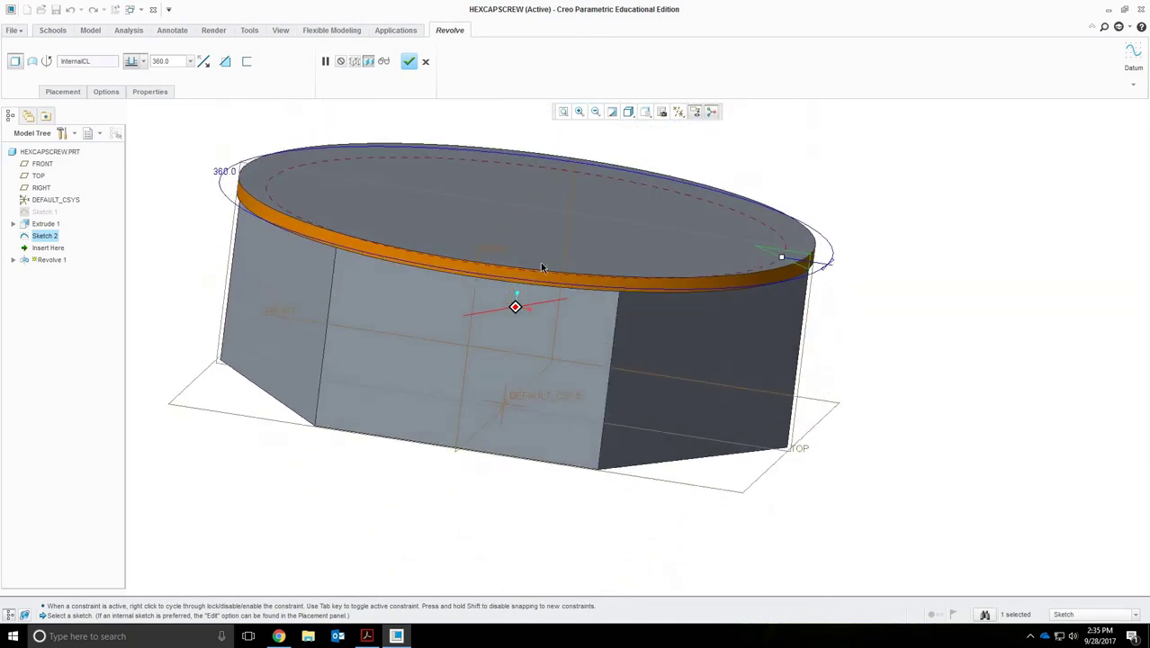
pyautogui.click(225, 65)
pyautogui.moveTo(907, 245); pyautogui.dragTo(745, 183, button='middle')
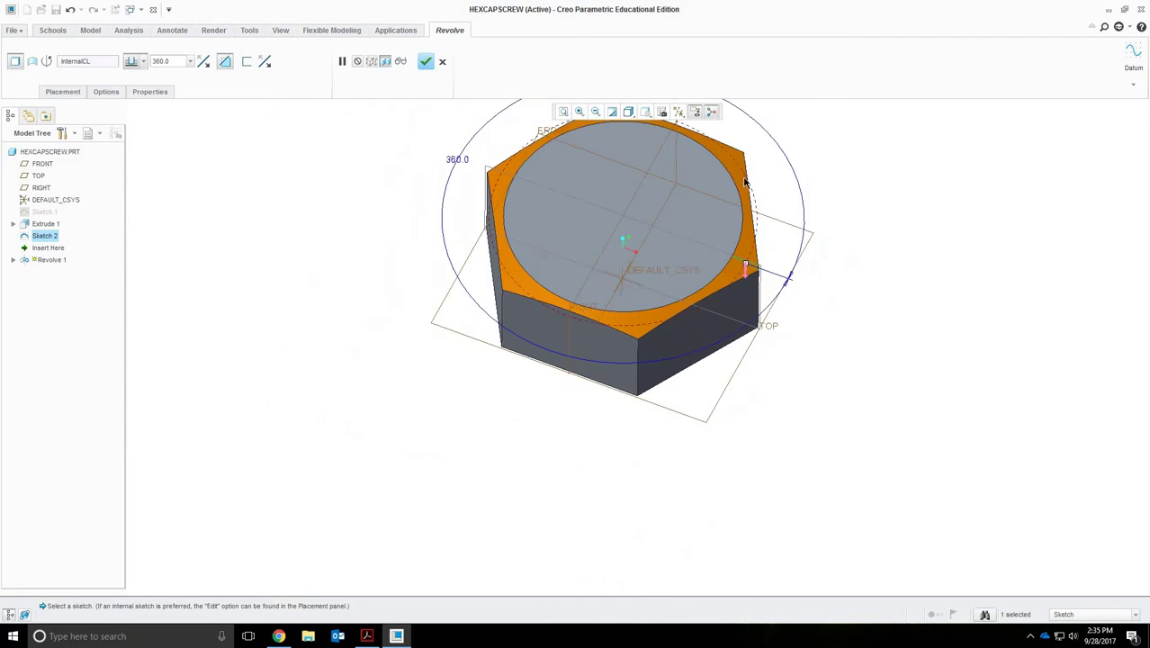
pyautogui.click(424, 63)
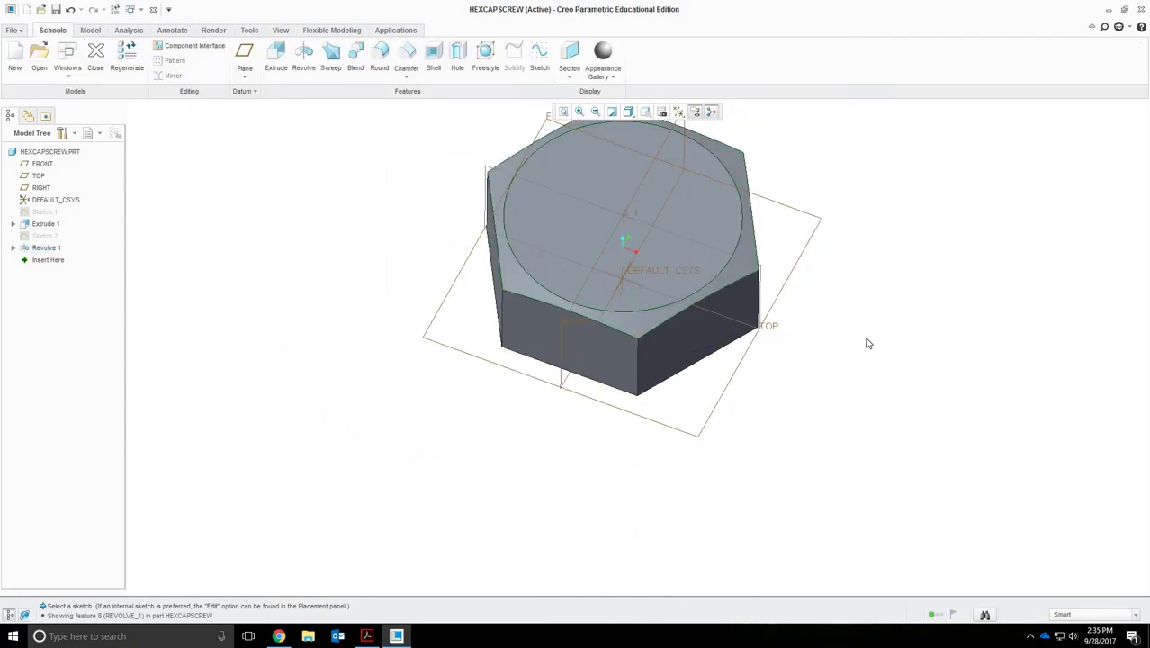
pyautogui.moveTo(868, 343)
pyautogui.mouseDown(button='middle')
pyautogui.moveTo(862, 306)
pyautogui.moveTo(845, 295)
pyautogui.mouseUp(button='middle')
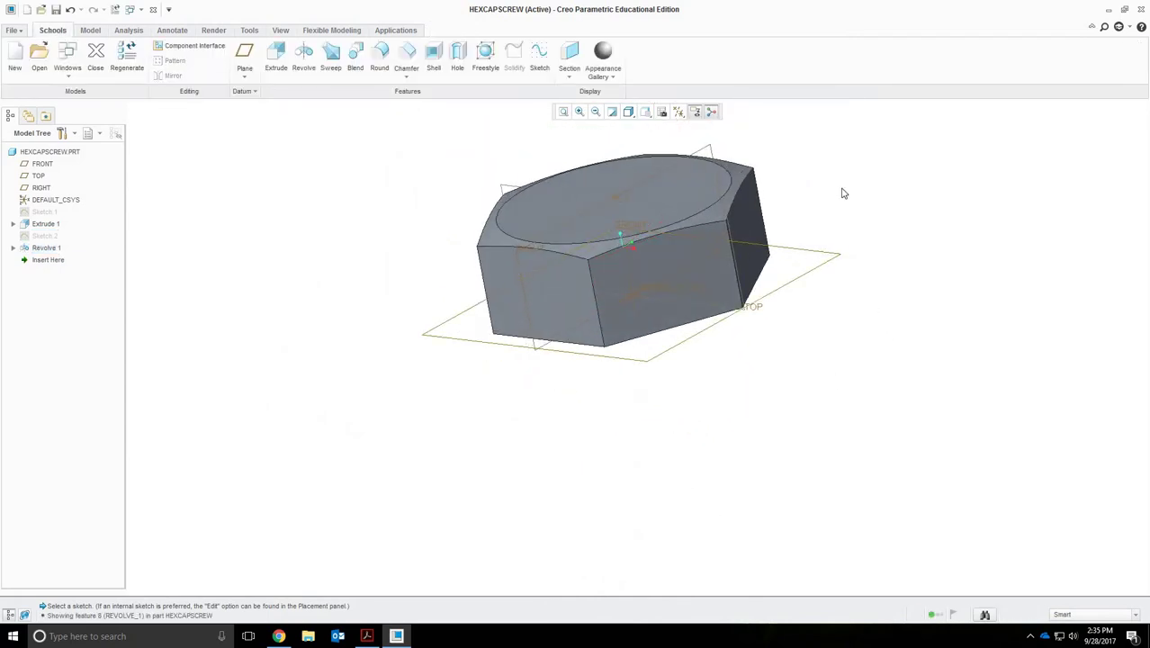
pyautogui.moveTo(843, 193)
pyautogui.mouseDown(button='middle')
pyautogui.moveTo(826, 193)
pyautogui.moveTo(750, 415)
pyautogui.mouseUp(button='middle')
pyautogui.moveTo(647, 267); pyautogui.dragTo(654, 286, button='middle')
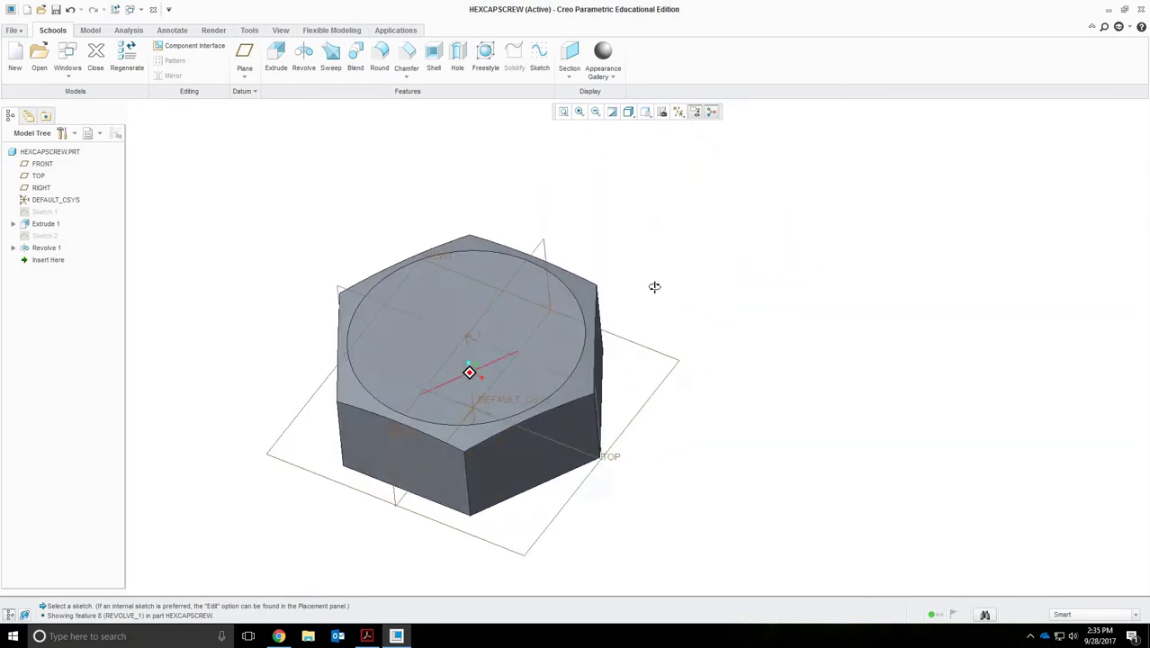
# Check the bearing surface runout in the browser's hex cap screw table, and start a Creo sketch on the head's unchamfered flat face
pyautogui.click(278, 636)
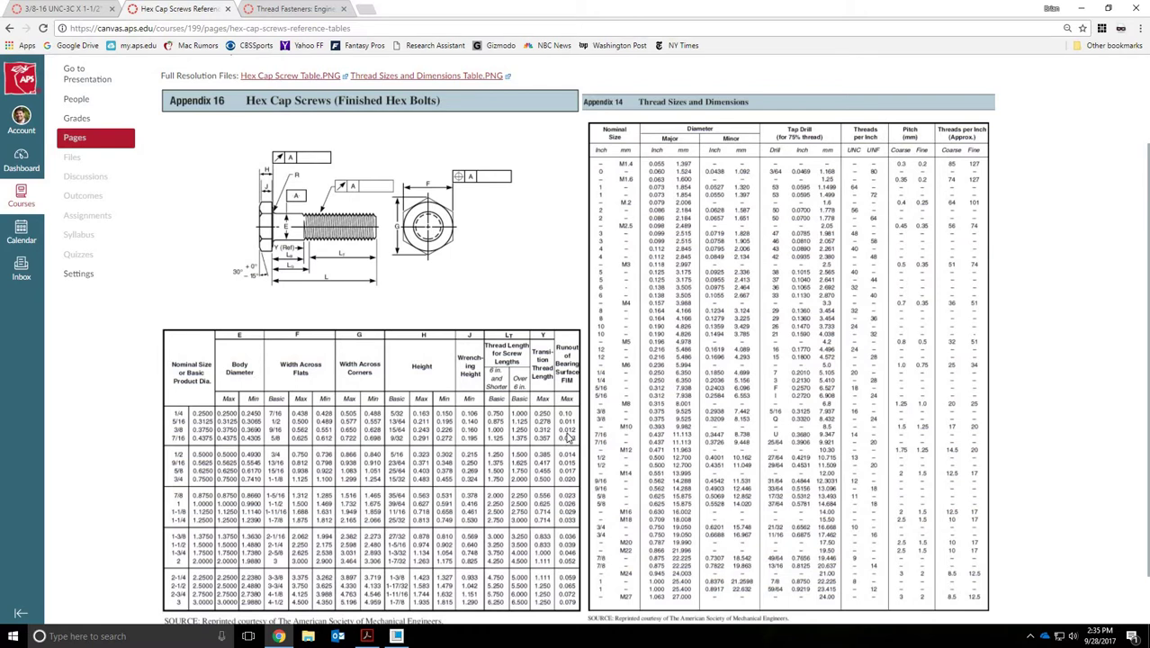
pyautogui.click(280, 635)
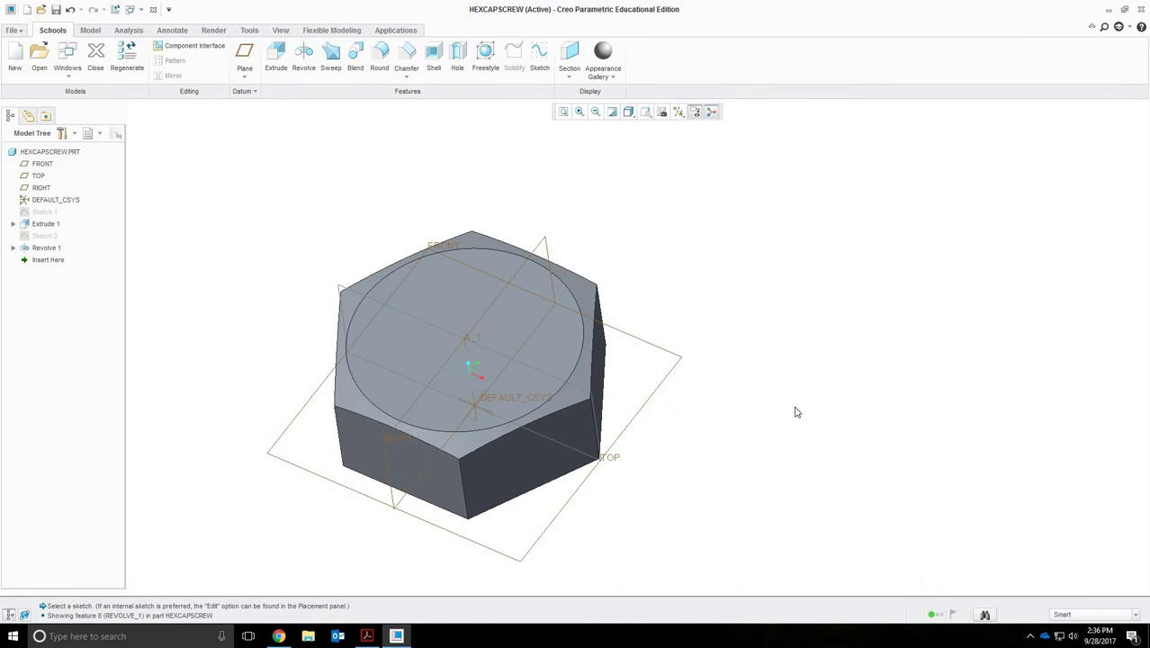
pyautogui.moveTo(808, 380); pyautogui.dragTo(508, 316, button='middle')
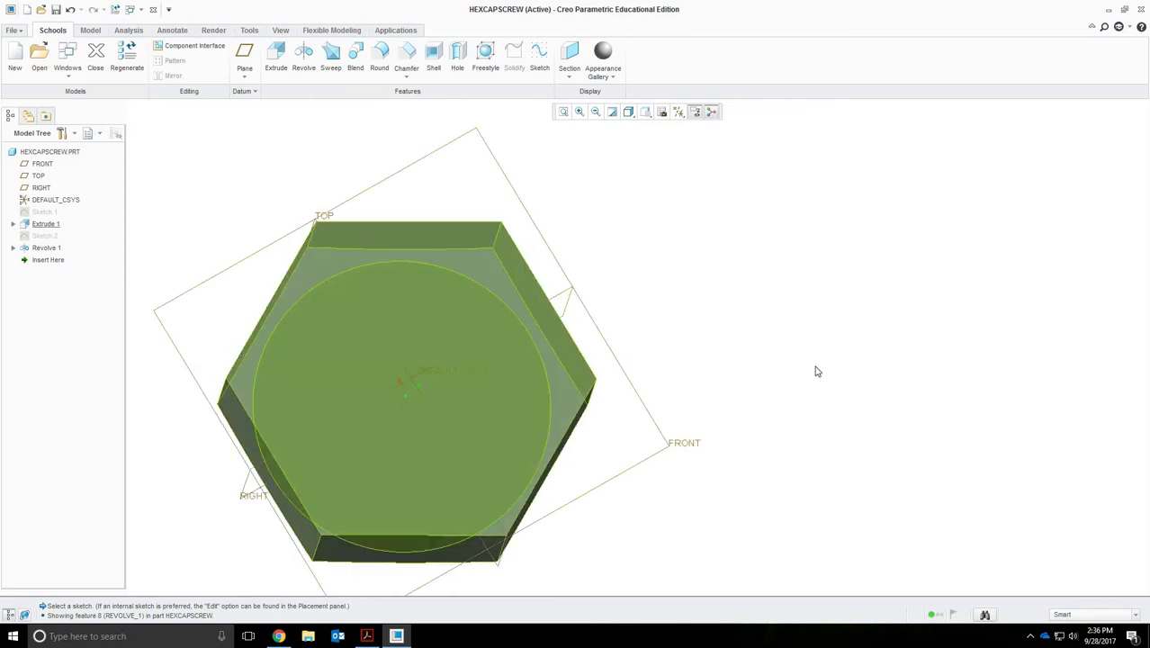
pyautogui.scroll(2, 771, 364)
pyautogui.scroll(-2, 771, 364)
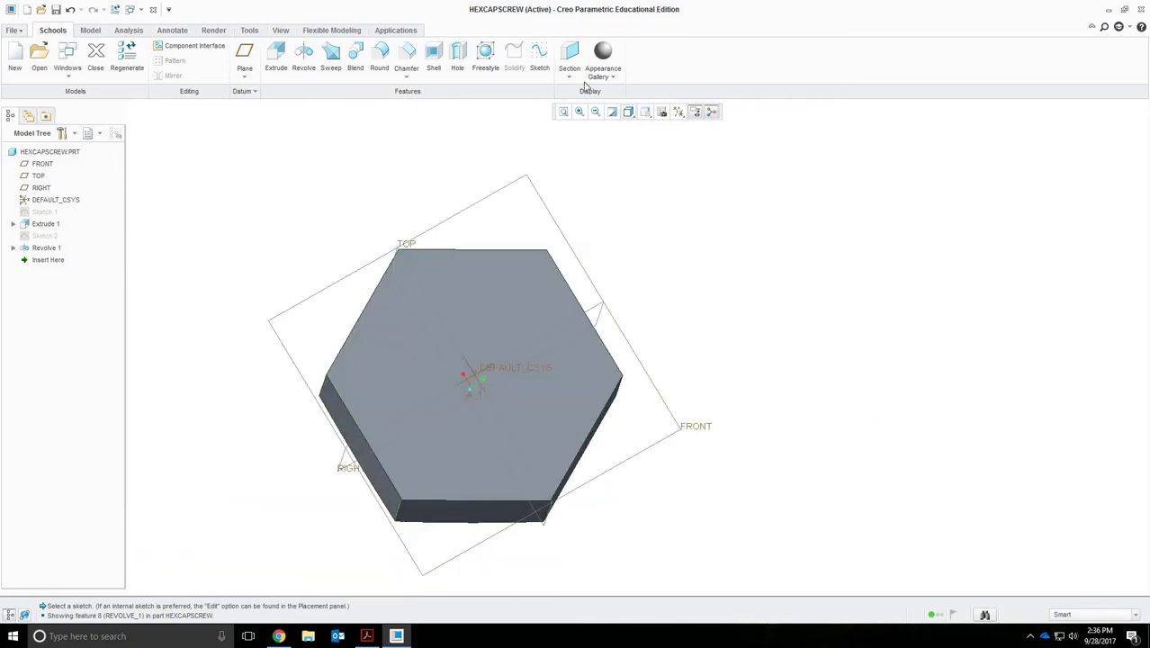
pyautogui.click(538, 64)
pyautogui.click(470, 262)
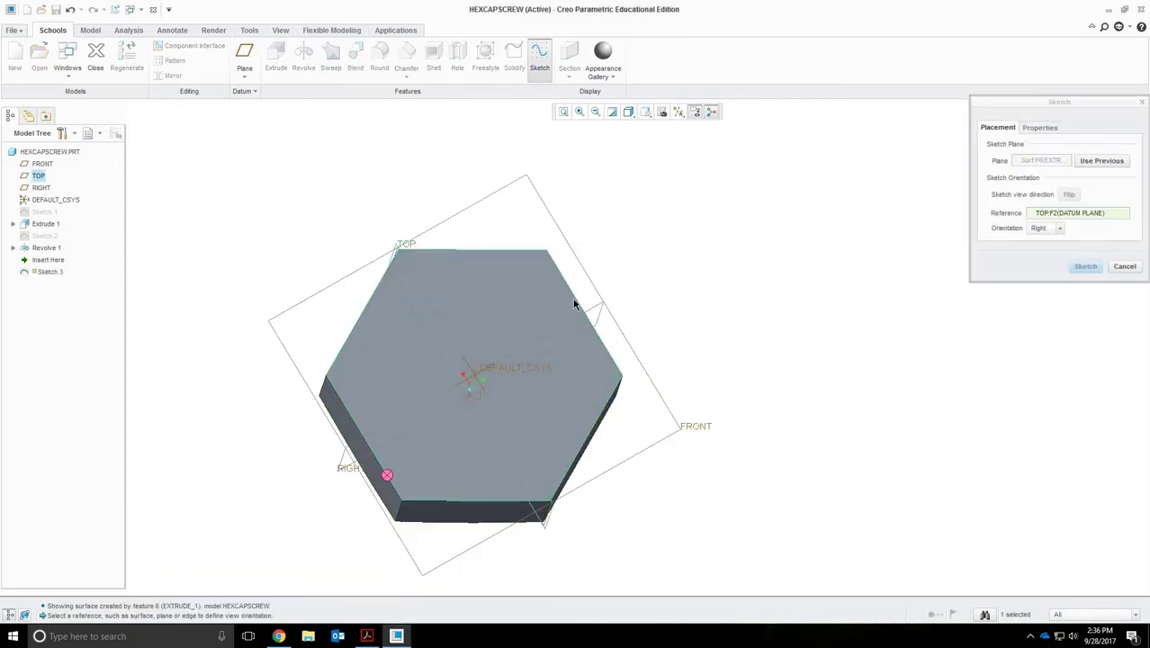
pyautogui.click(1083, 269)
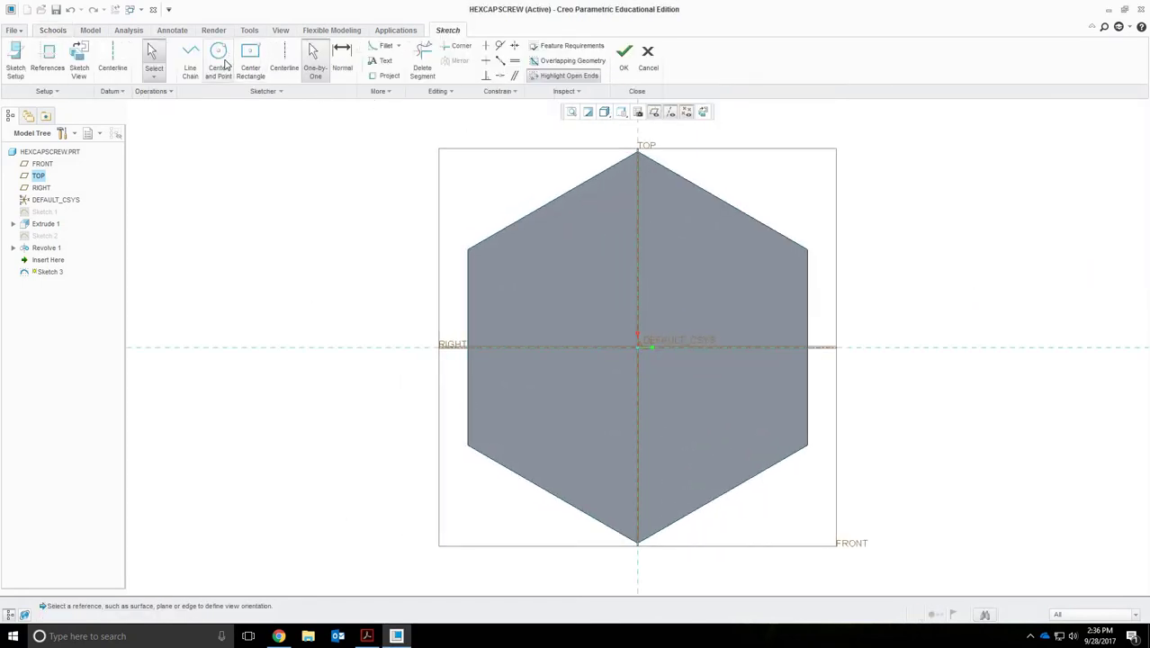
pyautogui.click(217, 55)
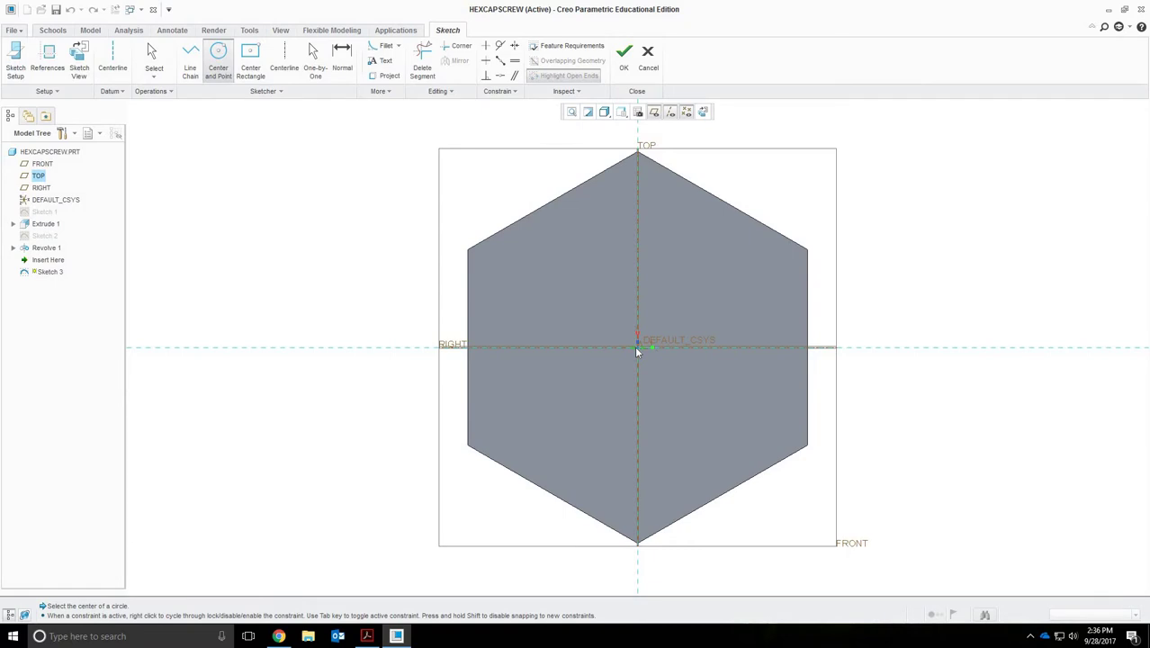
pyautogui.click(636, 348)
pyautogui.click(733, 515)
# Add one slanted hexagon edge as a sketch reference, draw a circle centered on the origin and touching that edge, and finish the sketch
pyautogui.click(47, 63)
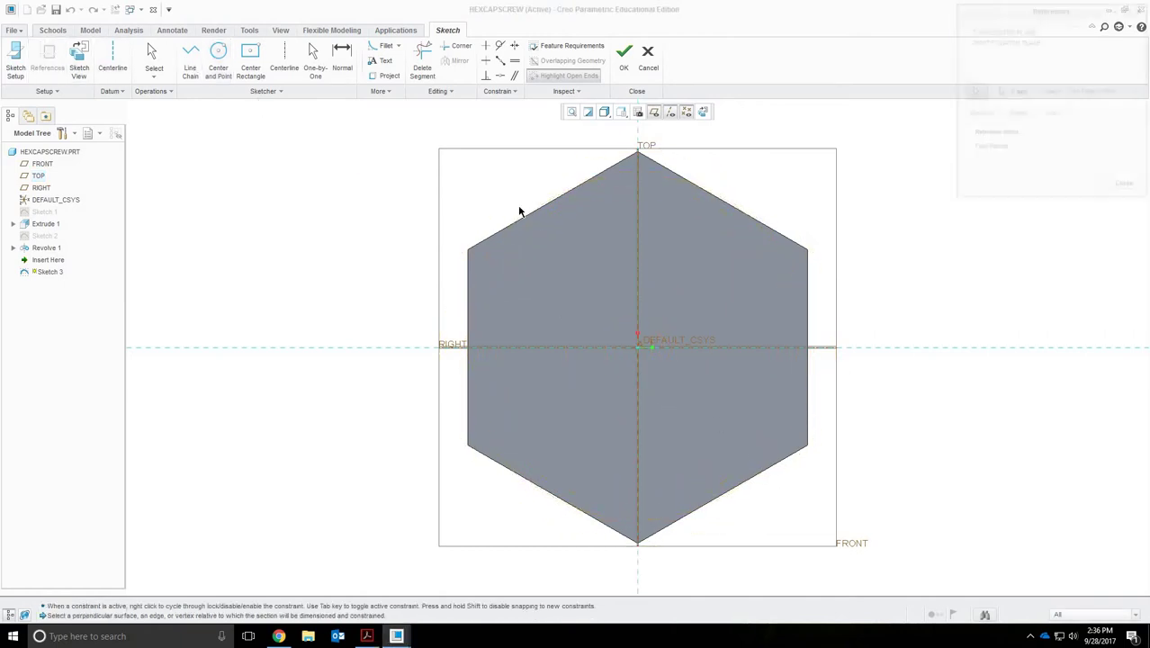
pyautogui.click(1127, 186)
pyautogui.click(218, 56)
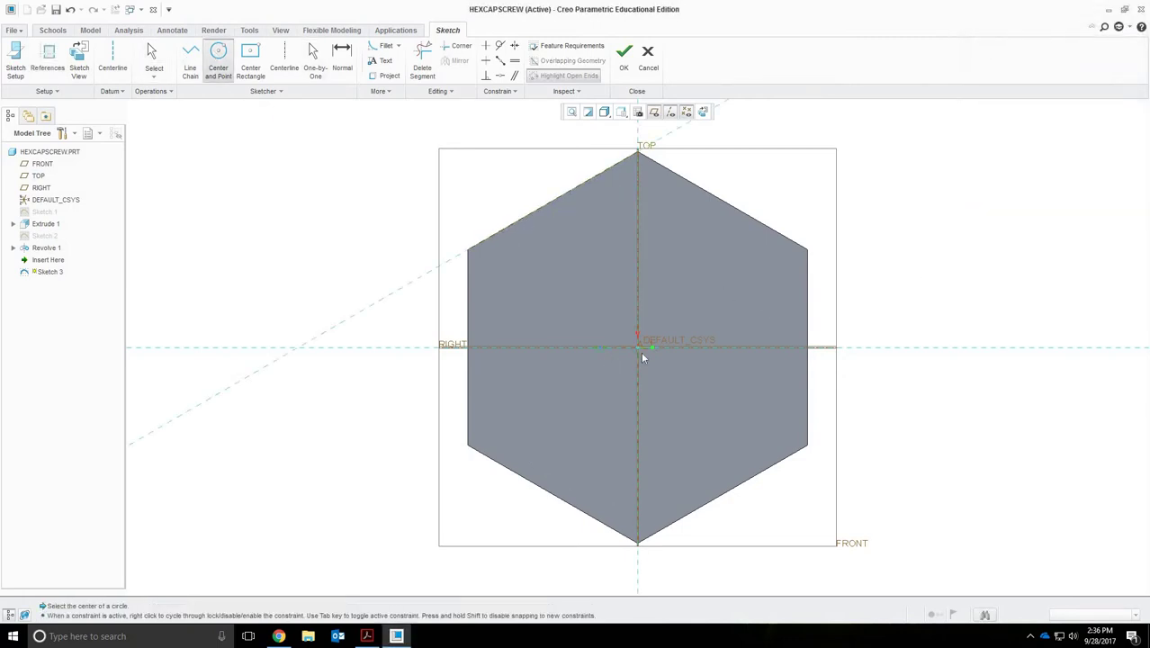
pyautogui.click(637, 347)
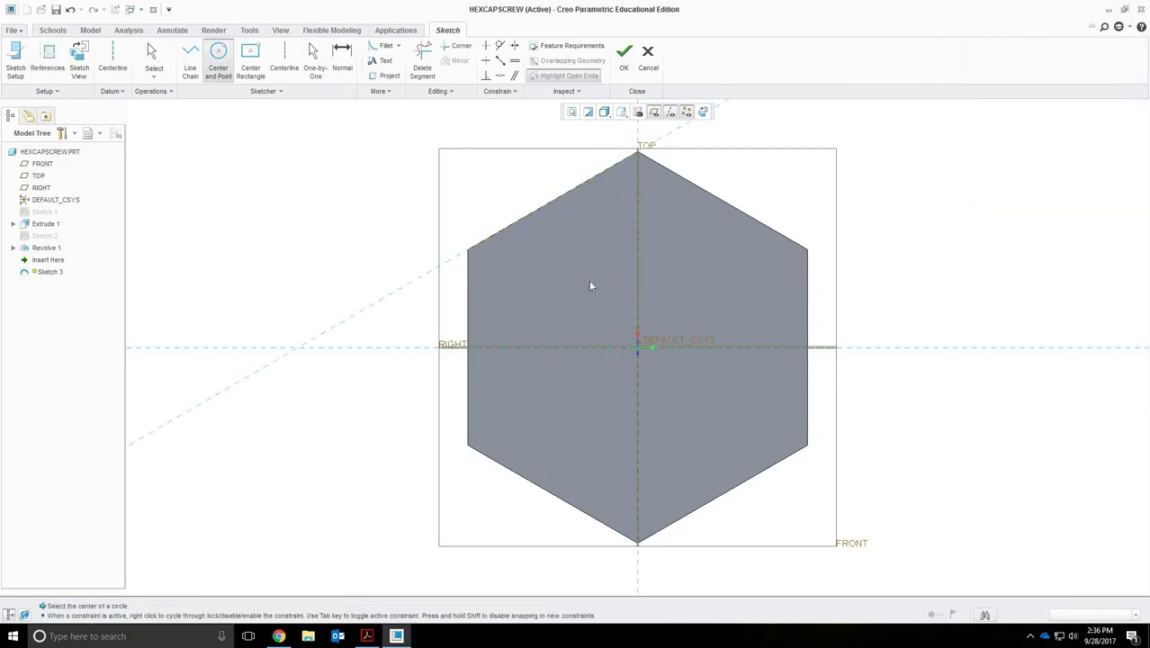
pyautogui.click(551, 205)
pyautogui.click(624, 59)
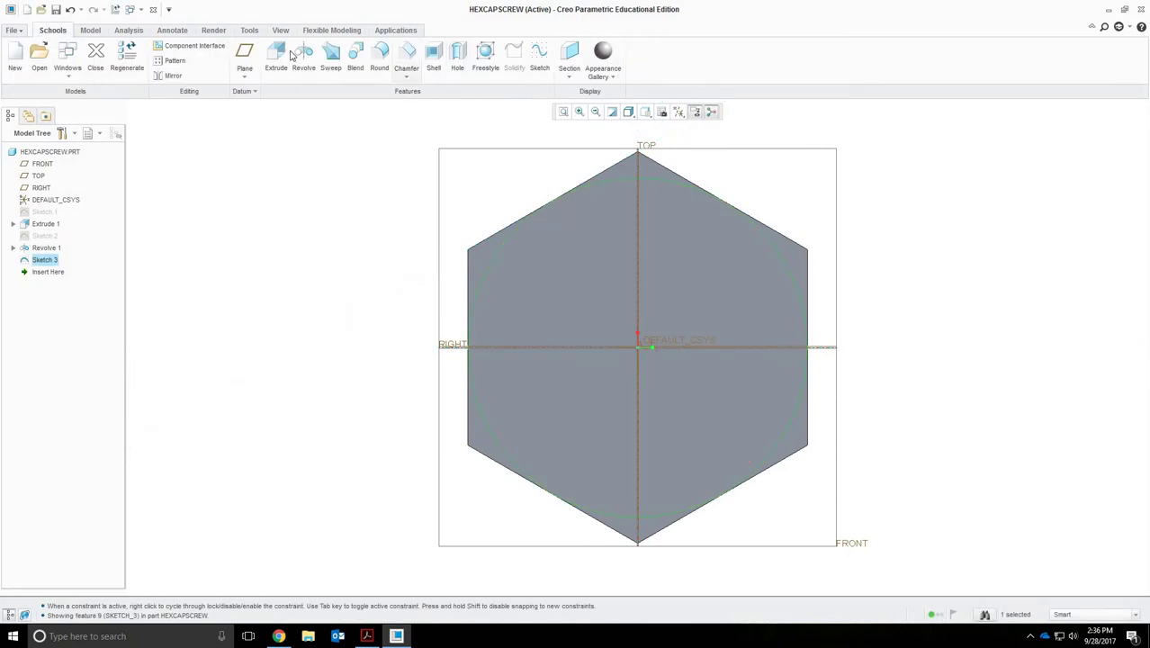
# Extrude the circle sketch 0.012 outward from the head to form the bearing surface
pyautogui.click(277, 61)
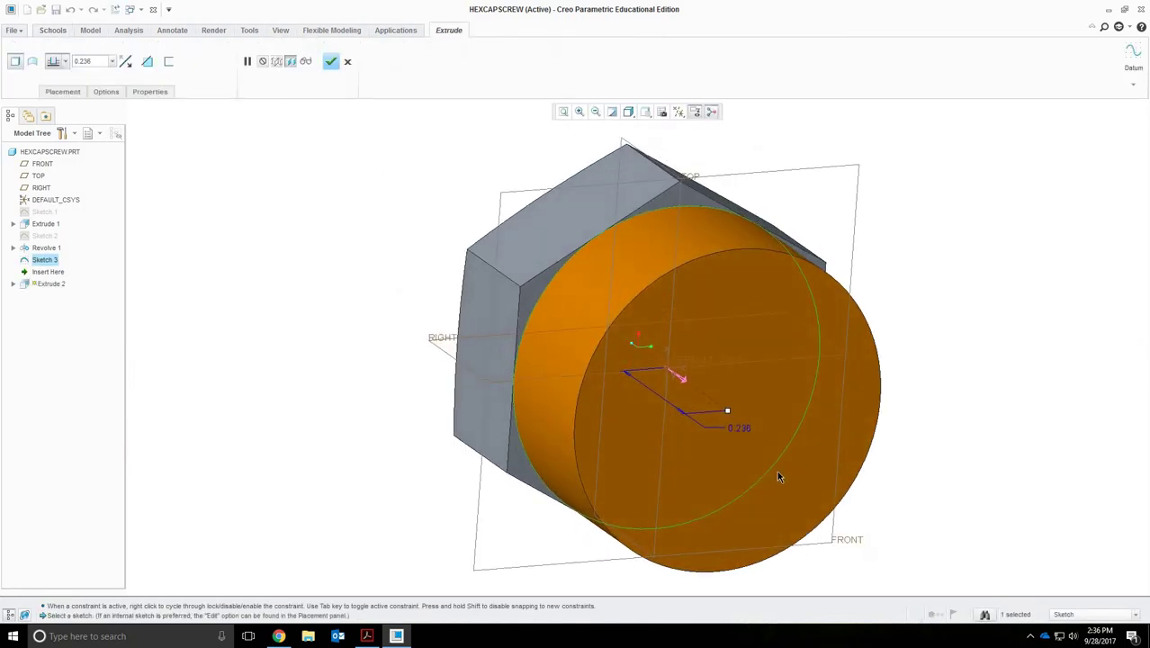
pyautogui.doubleClick(740, 429)
pyautogui.write('0.012')
pyautogui.press('Return')
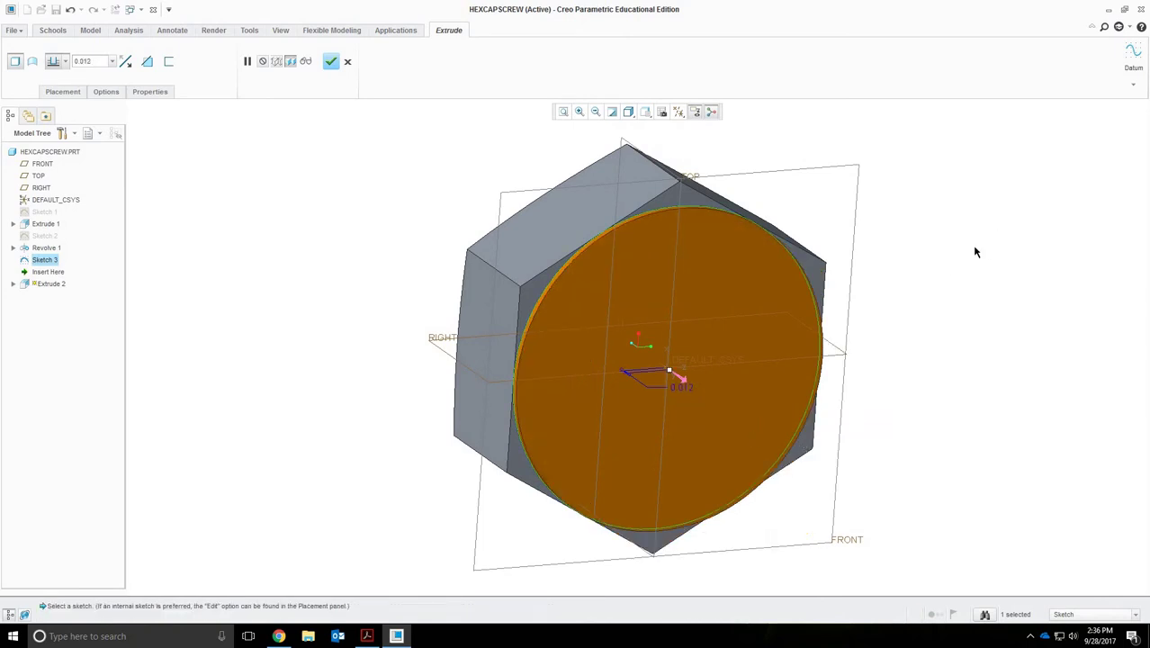
pyautogui.click(331, 61)
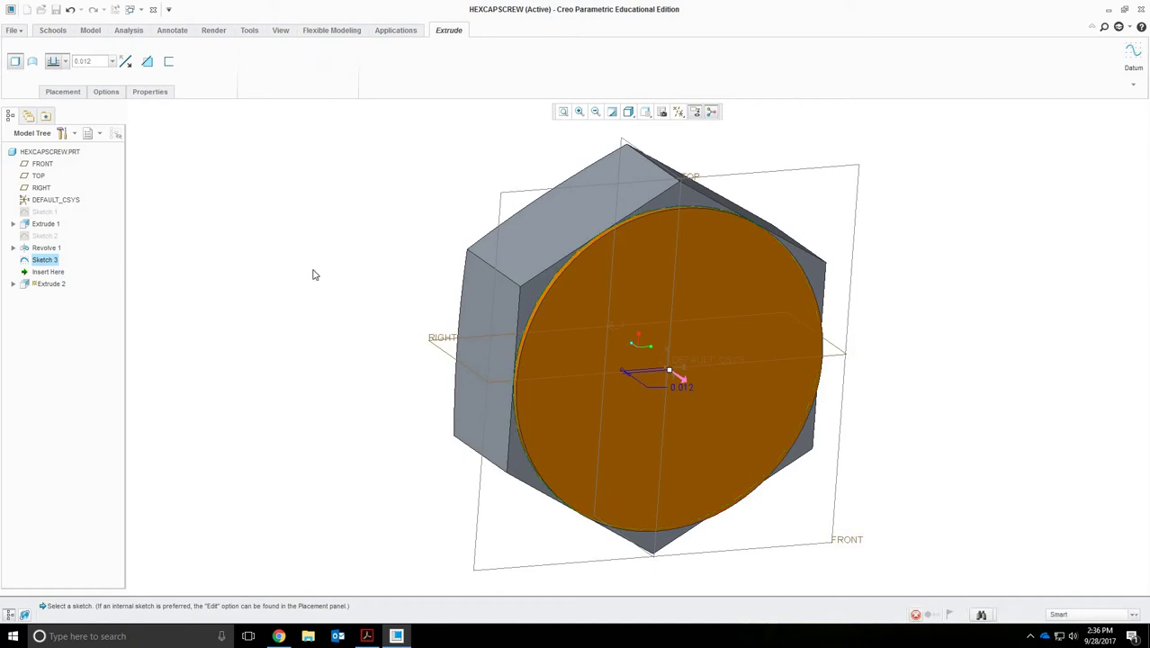
# Start a new sketch on the circular bearing surface
pyautogui.moveTo(396, 269); pyautogui.dragTo(395, 206, button='middle')
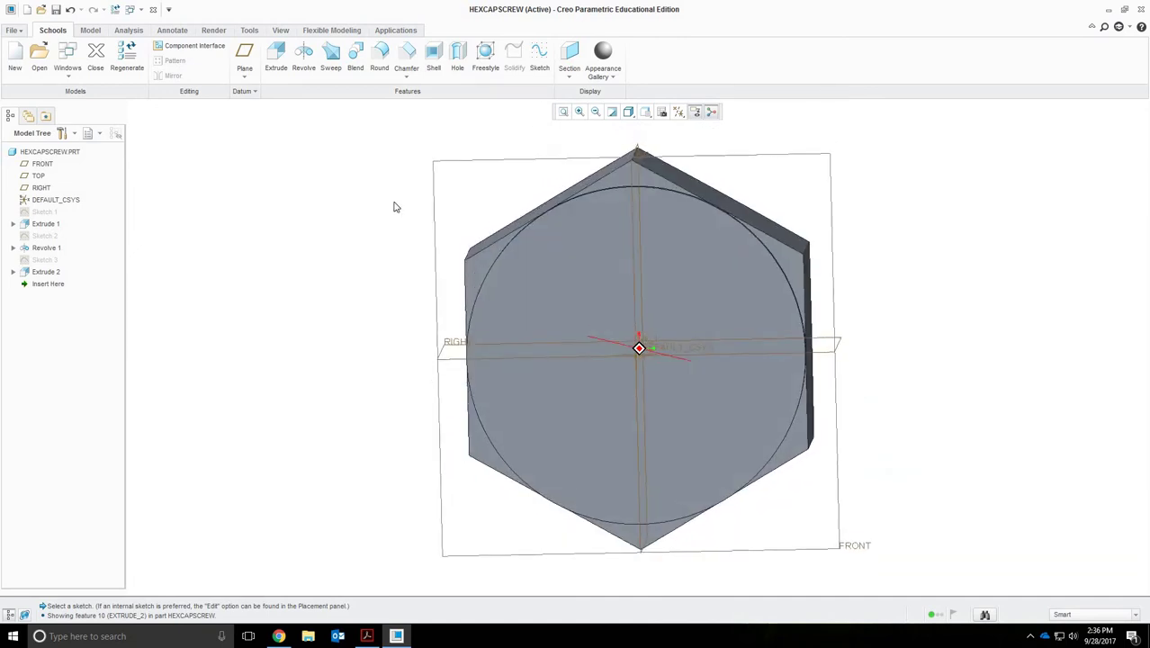
pyautogui.click(559, 239)
pyautogui.click(538, 60)
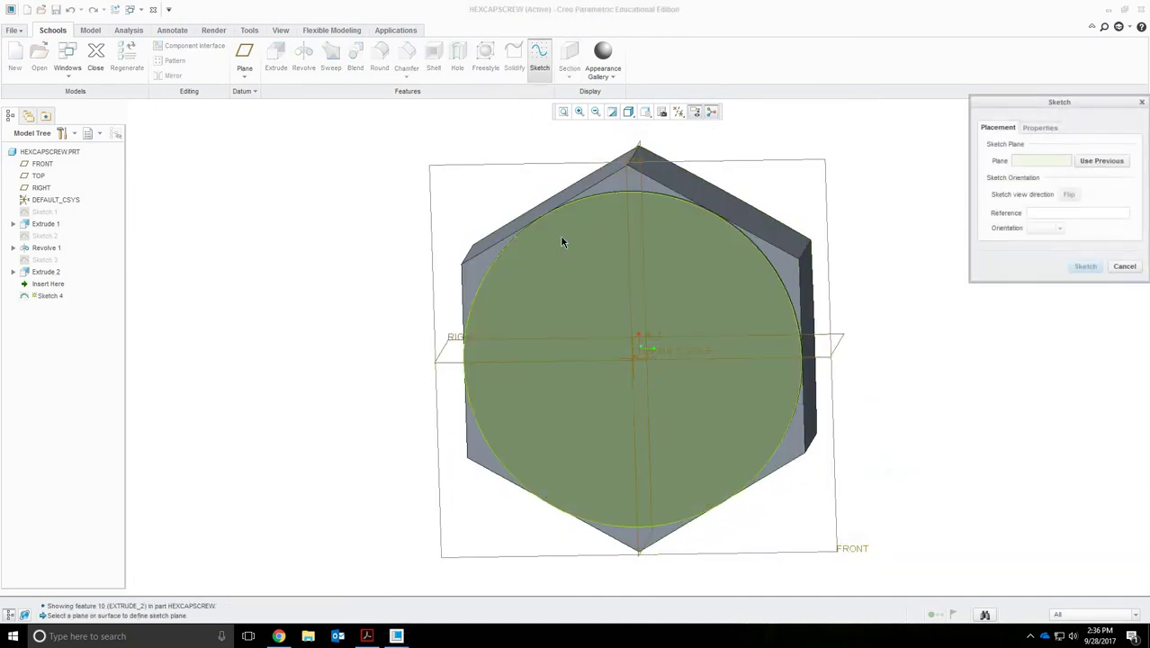
pyautogui.click(1085, 267)
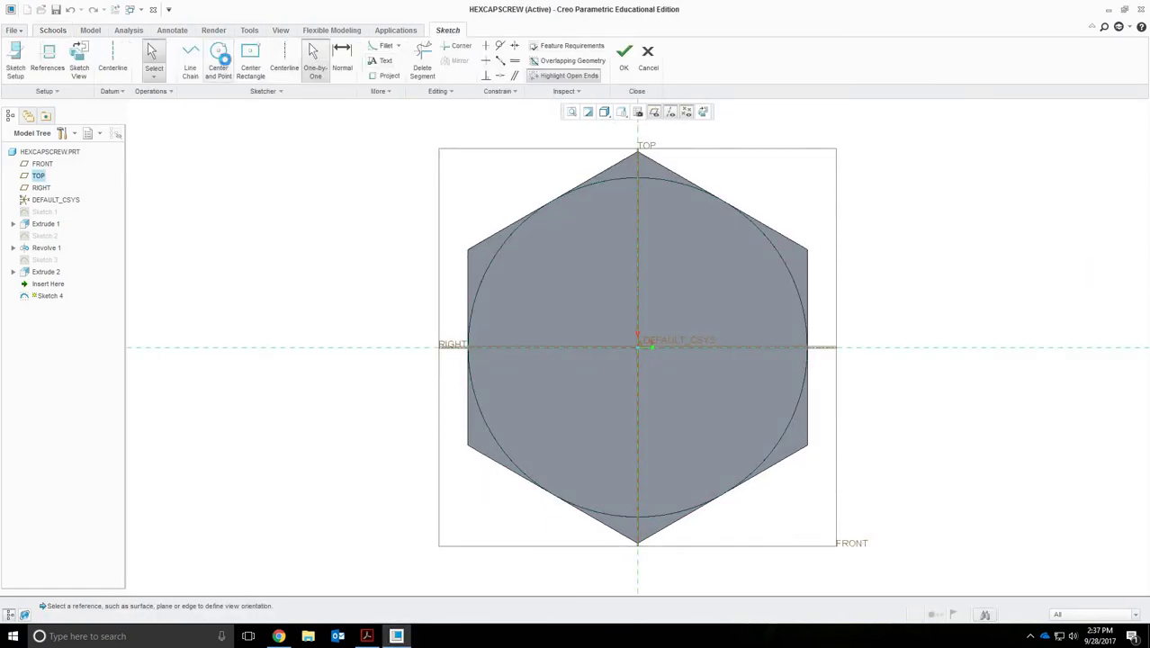
# Sketch a circle centered on the origin for the screw body, consulting the browser's hex cap screw table for the body diameter
pyautogui.click(218, 65)
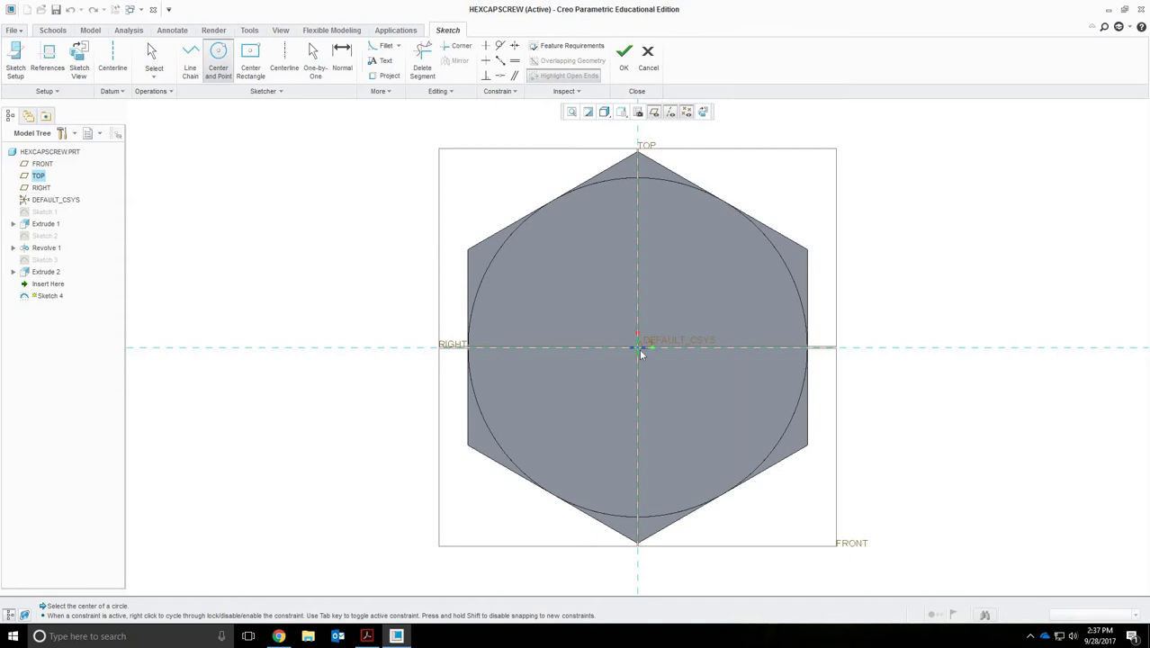
pyautogui.click(637, 347)
pyautogui.click(708, 273)
pyautogui.click(278, 636)
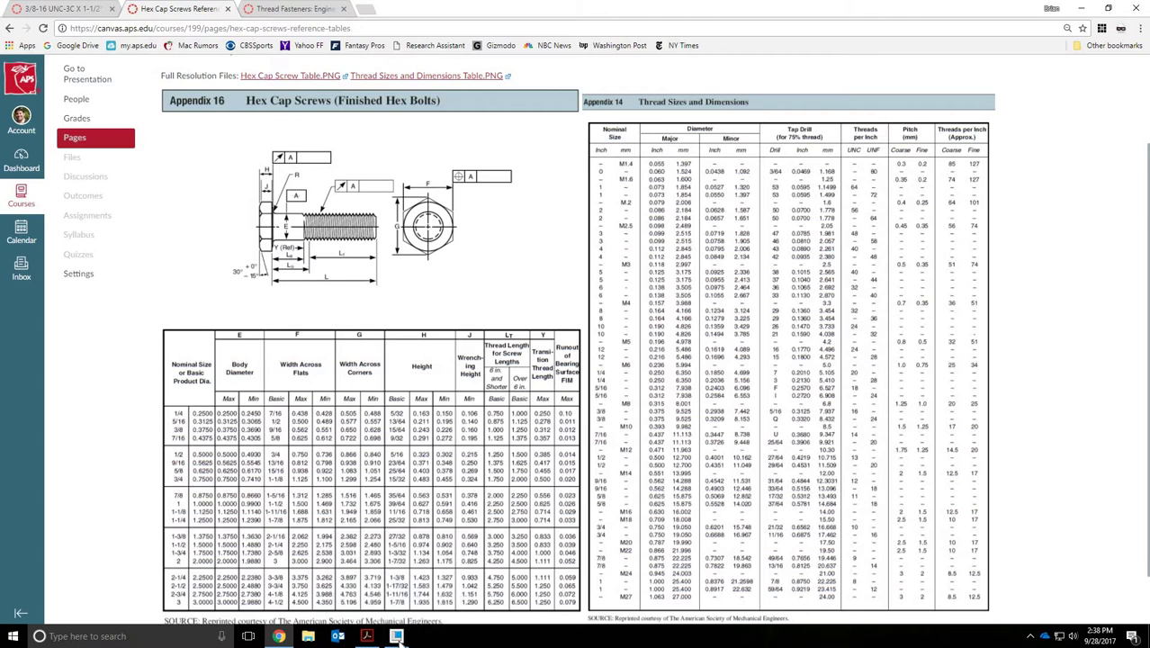
pyautogui.click(395, 636)
pyautogui.click(592, 259)
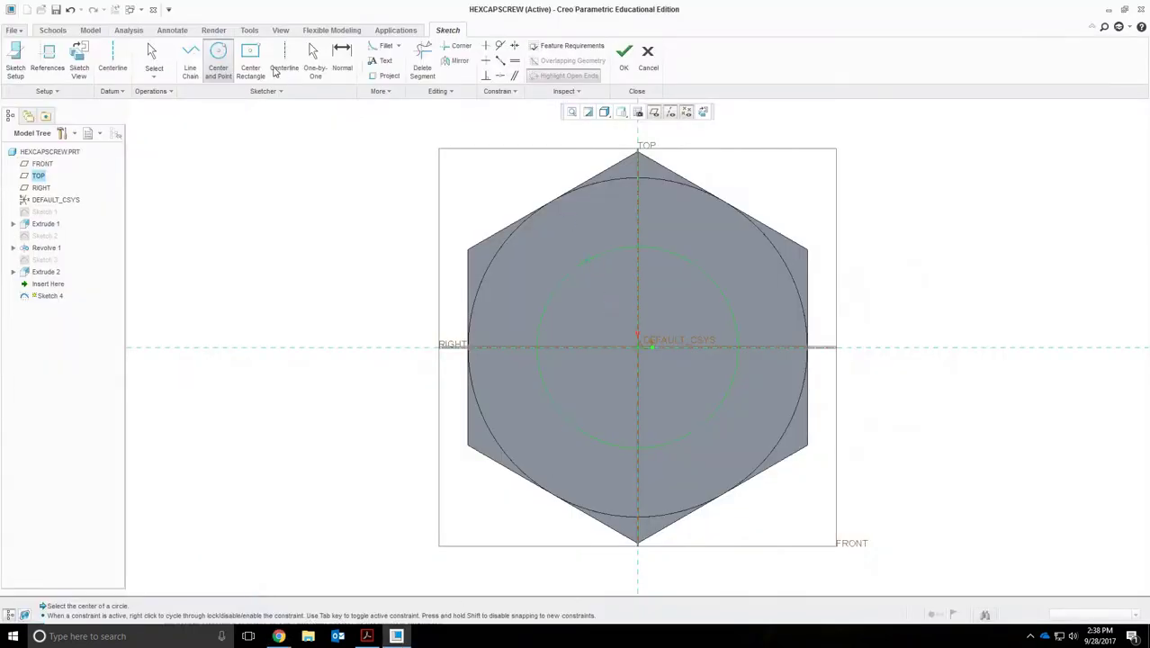
# Set the body circle's diameter to 3/8 and finish the sketch
pyautogui.click(346, 59)
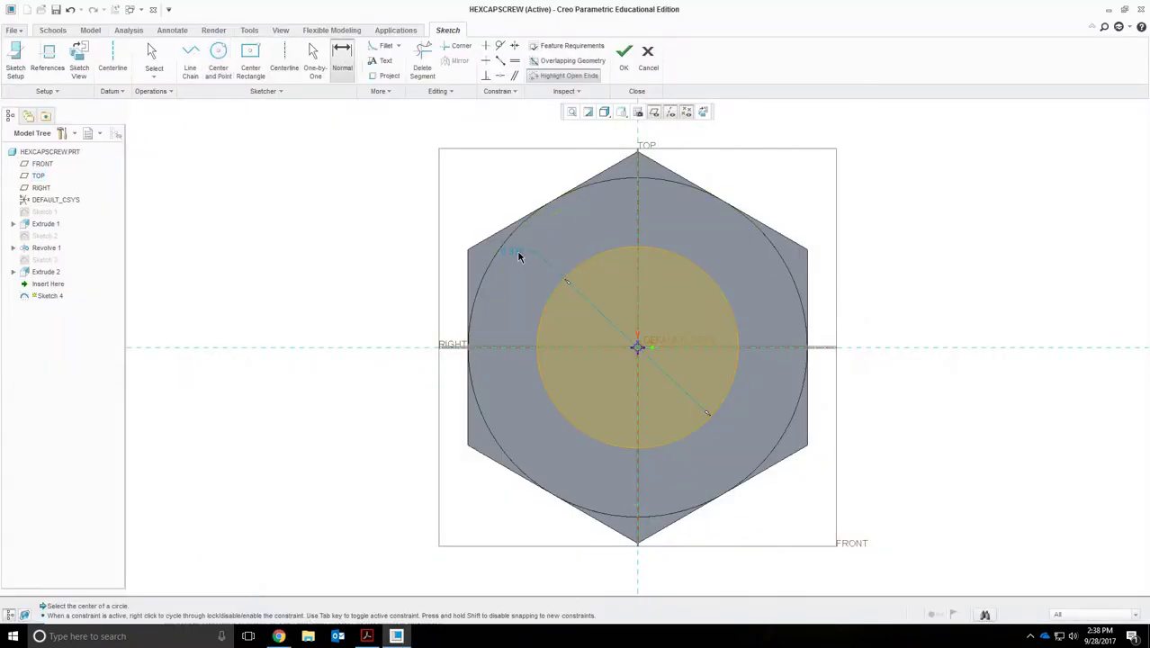
pyautogui.doubleClick(518, 255)
pyautogui.write('3')
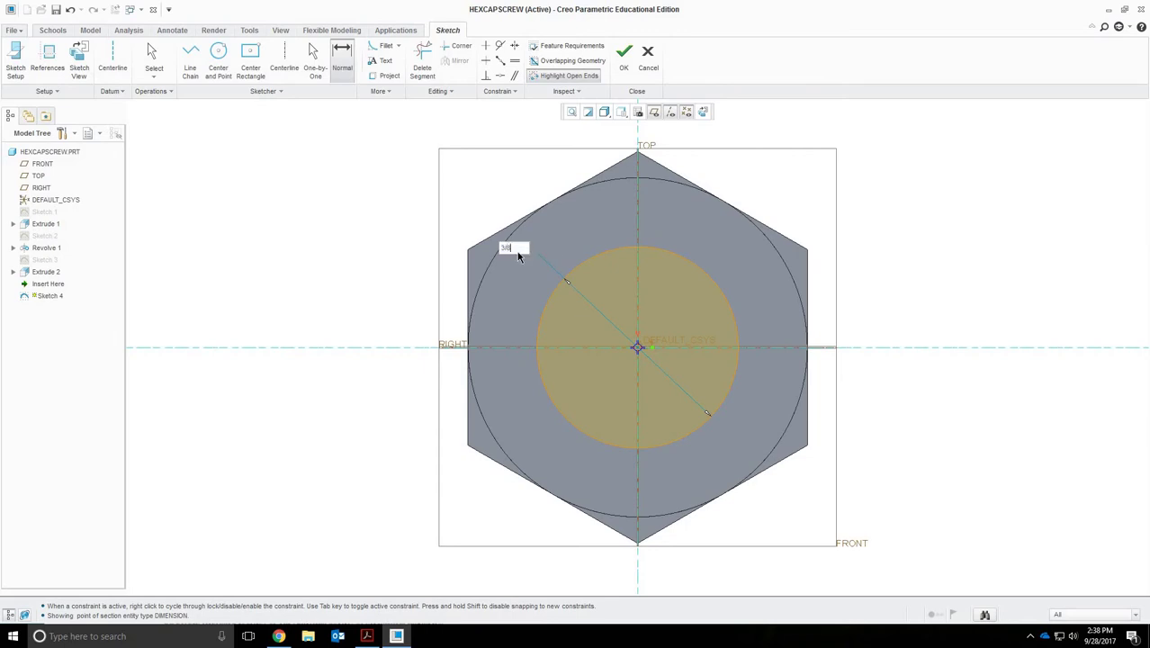
pyautogui.write('/8')
pyautogui.press('Return')
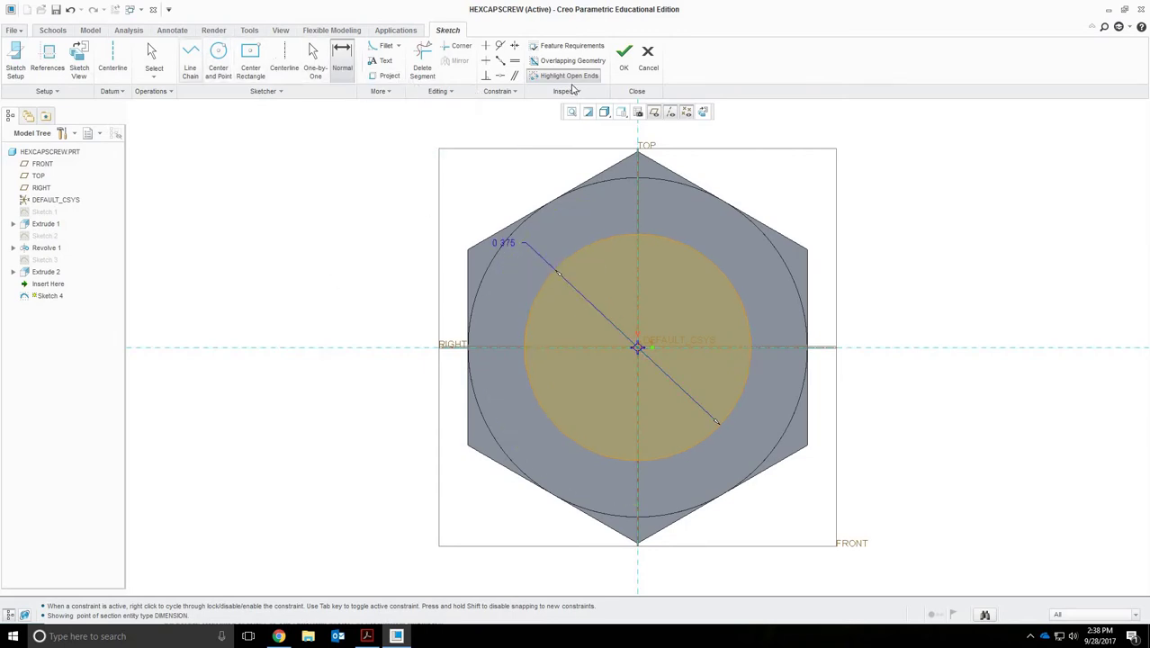
pyautogui.click(624, 56)
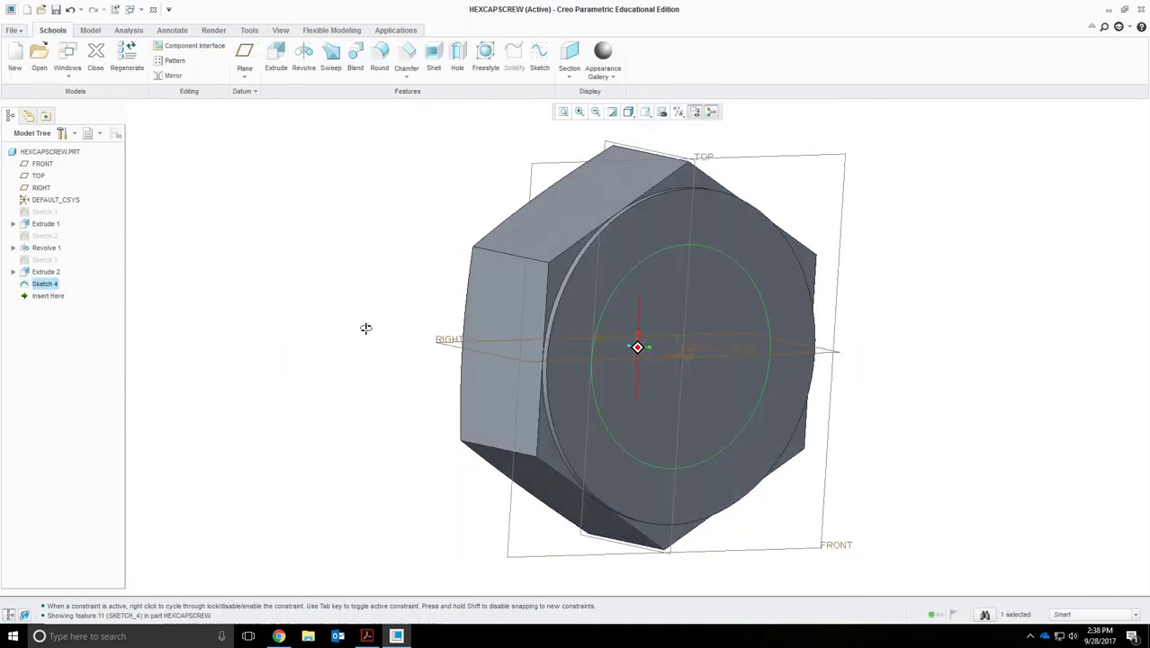
# Extrude the body circle 1.5 away from the head, checking the screw length in the browser's assignment page
pyautogui.click(275, 56)
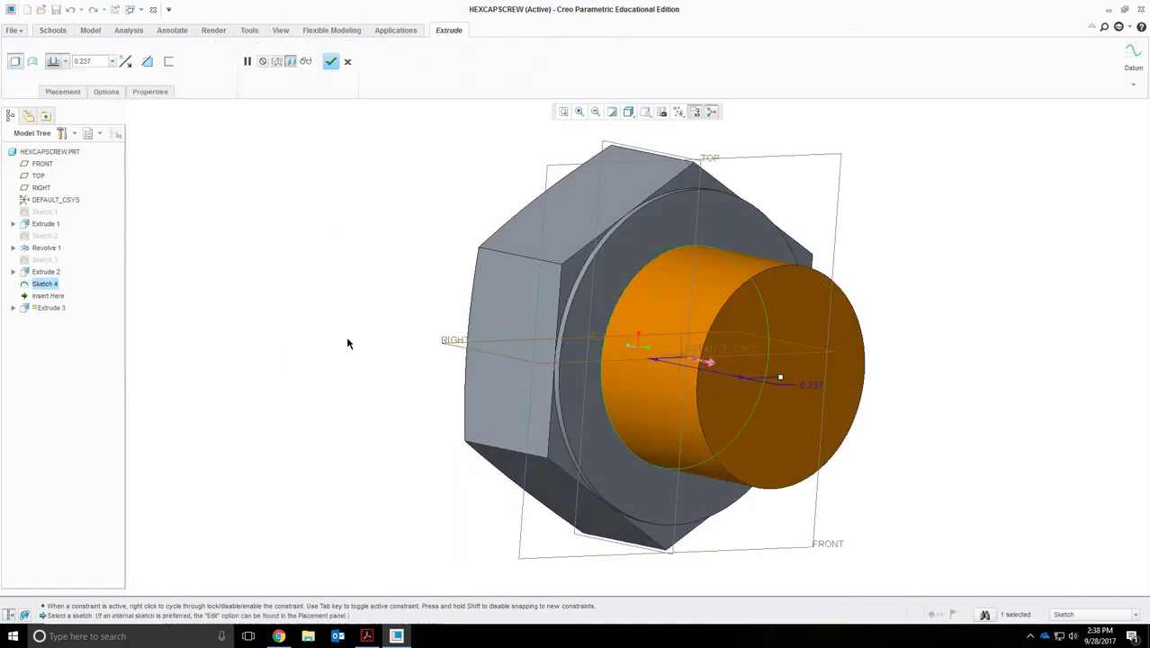
pyautogui.scroll(4, 351, 335)
pyautogui.moveTo(365, 337); pyautogui.dragTo(382, 346, button='middle')
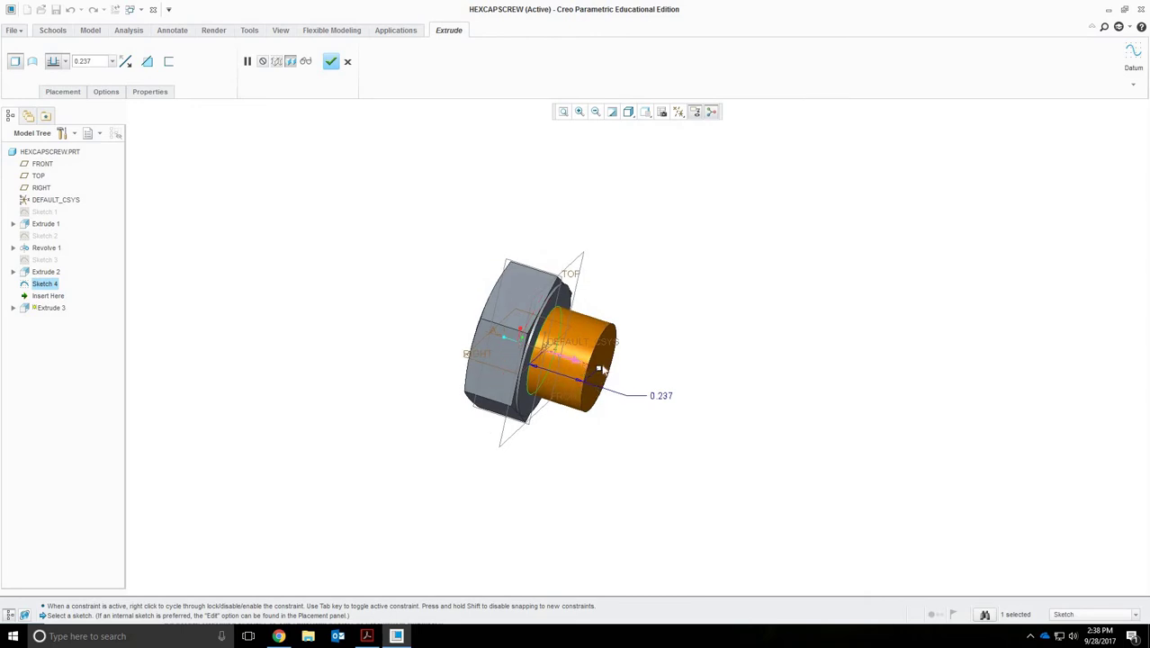
pyautogui.moveTo(629, 384); pyautogui.dragTo(712, 399)
pyautogui.click(279, 636)
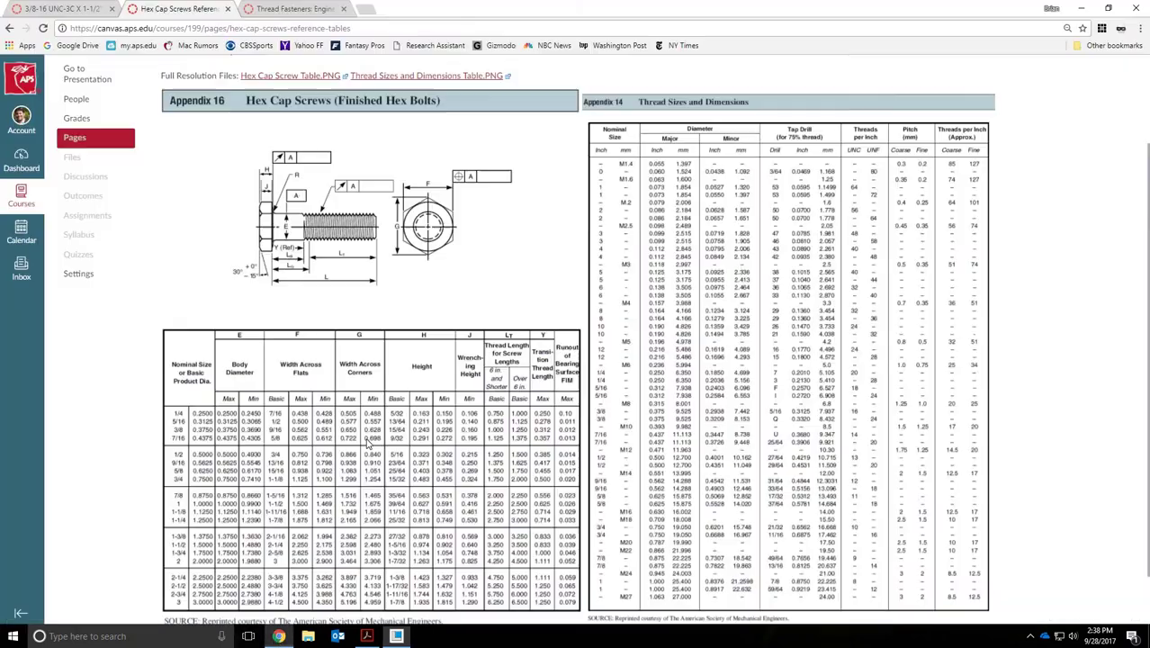
pyautogui.click(70, 9)
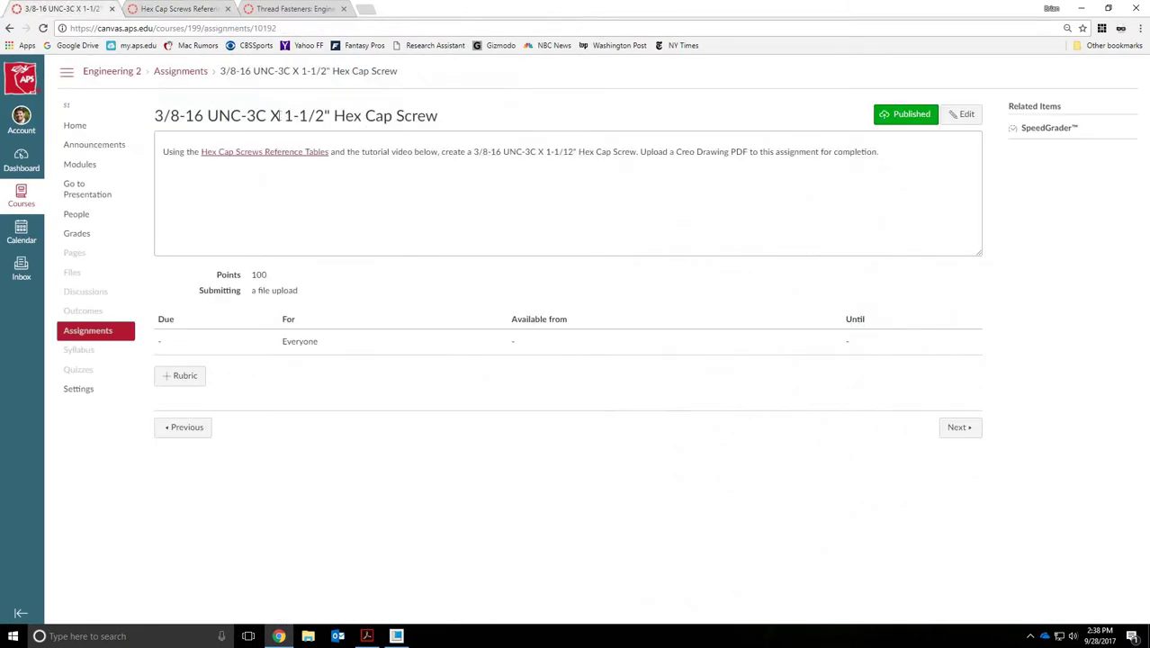
pyautogui.click(286, 636)
pyautogui.doubleClick(862, 462)
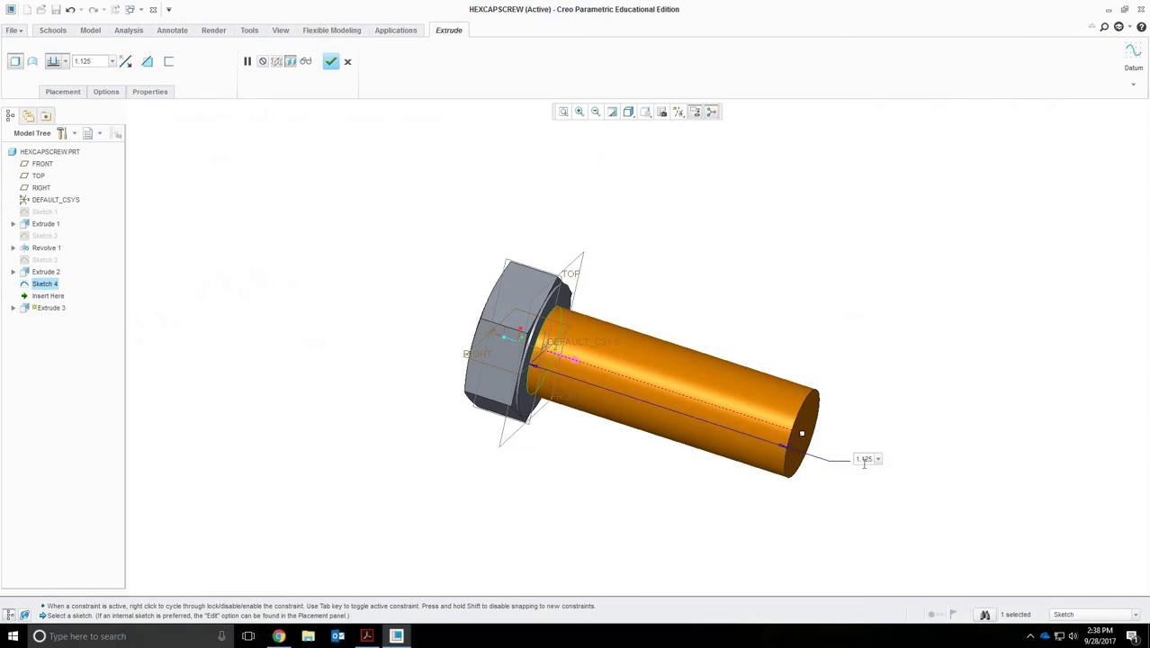
pyautogui.write('1.5')
pyautogui.press('Return')
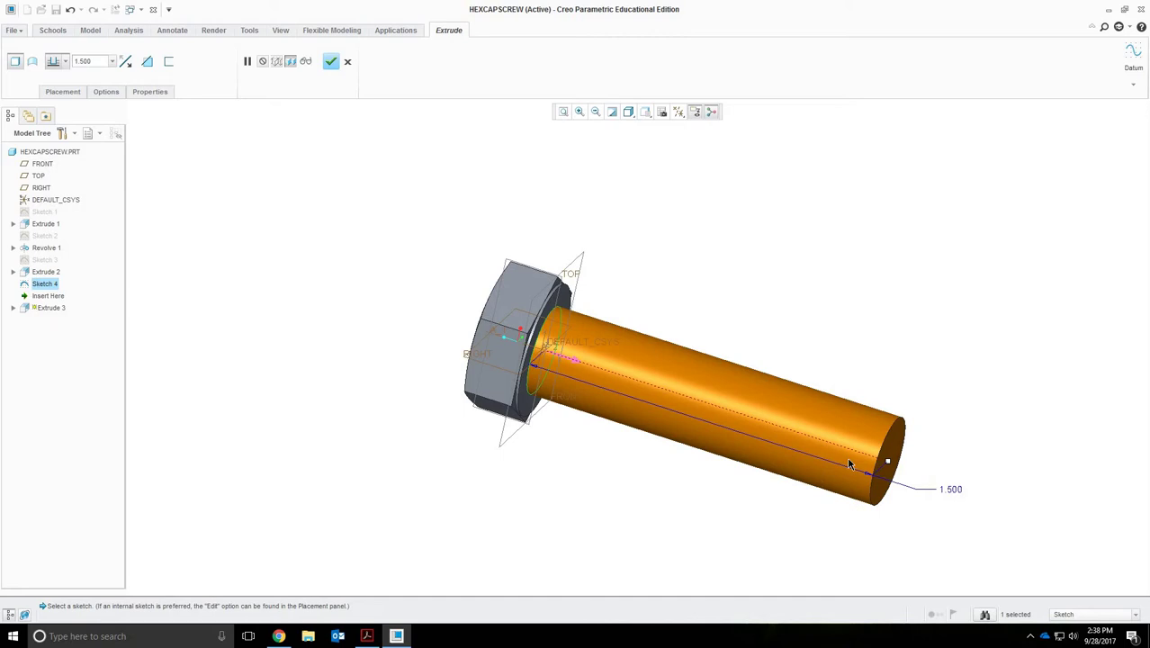
pyautogui.click(331, 61)
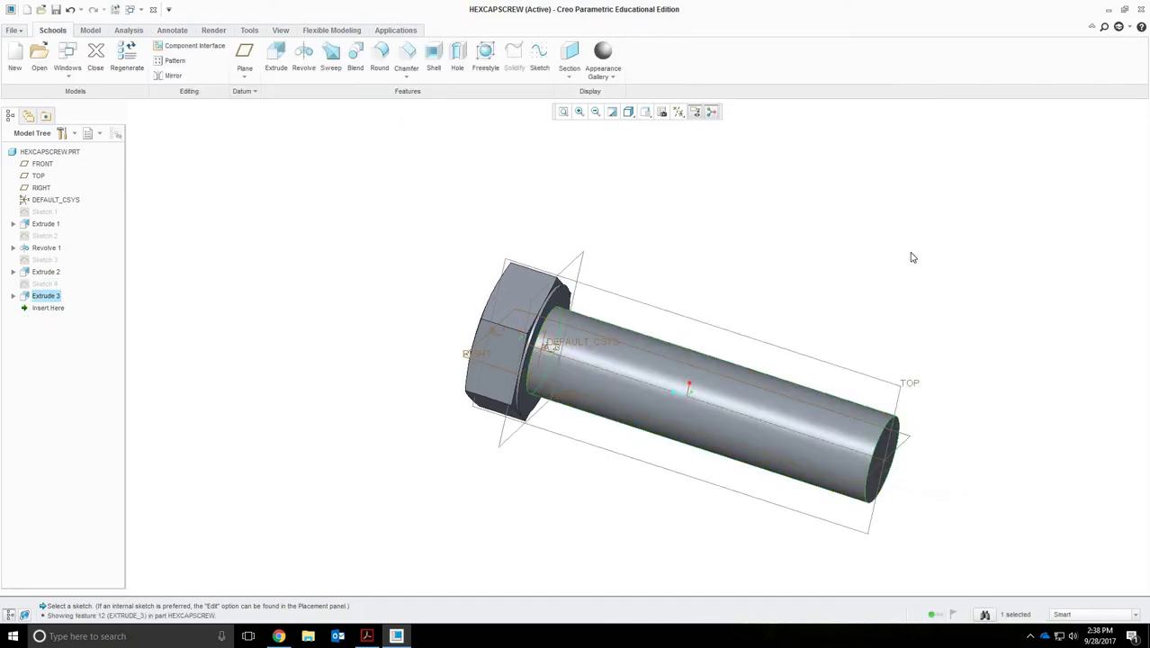
pyautogui.moveTo(1032, 454); pyautogui.dragTo(662, 437, button='middle')
pyautogui.scroll(-2, 932, 507)
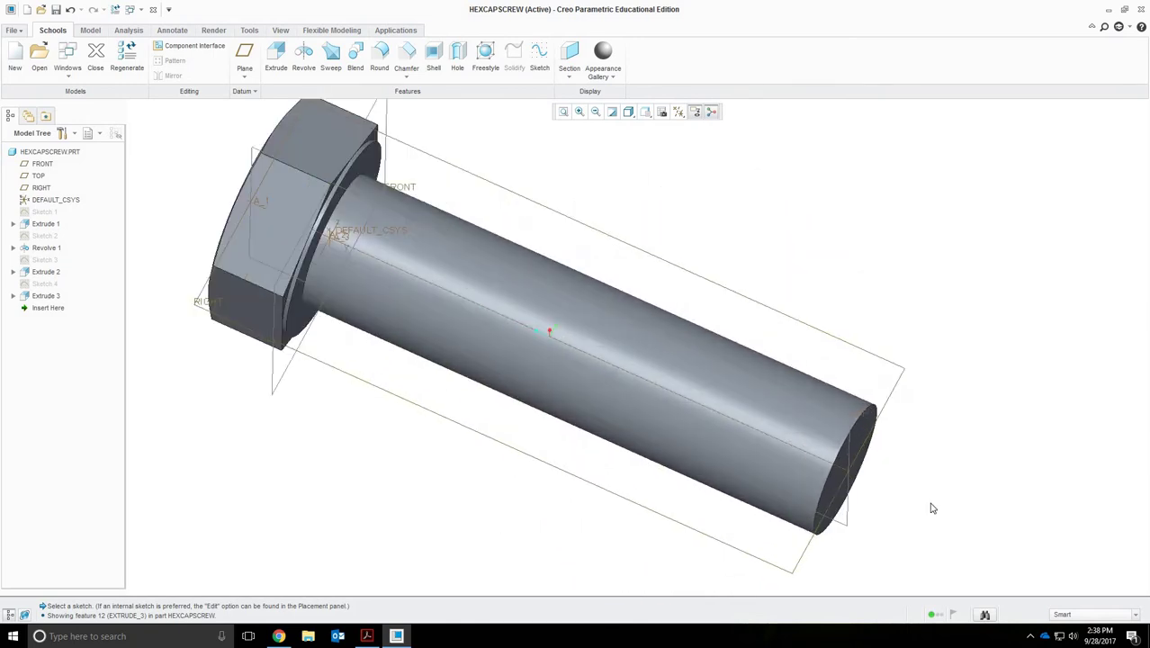
pyautogui.scroll(5, 932, 507)
pyautogui.scroll(-3, 983, 430)
pyautogui.scroll(4, 851, 509)
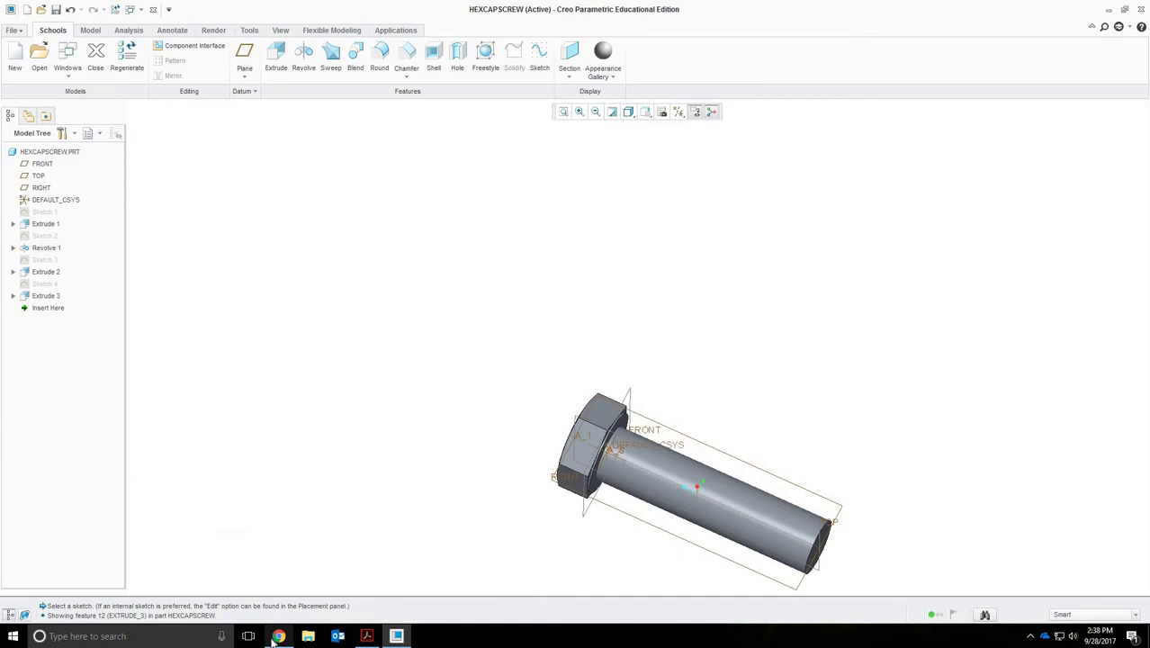
# Switch to the browser and open the hex cap screw reference tables to examine the thread dimensions
pyautogui.click(306, 570)
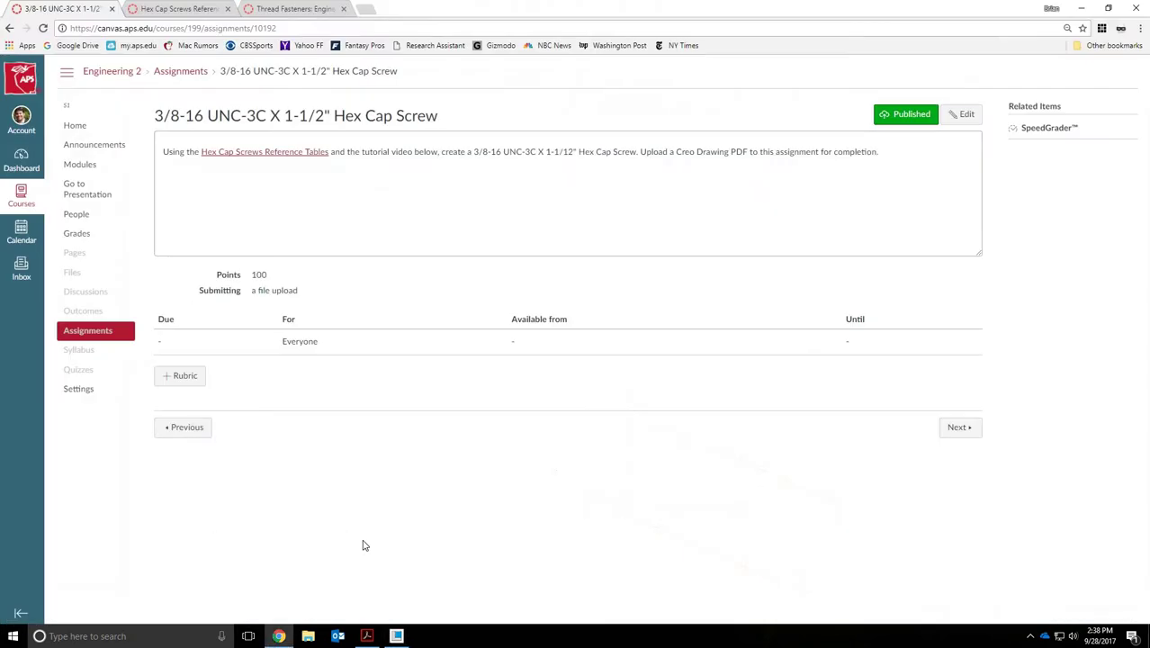
pyautogui.click(177, 8)
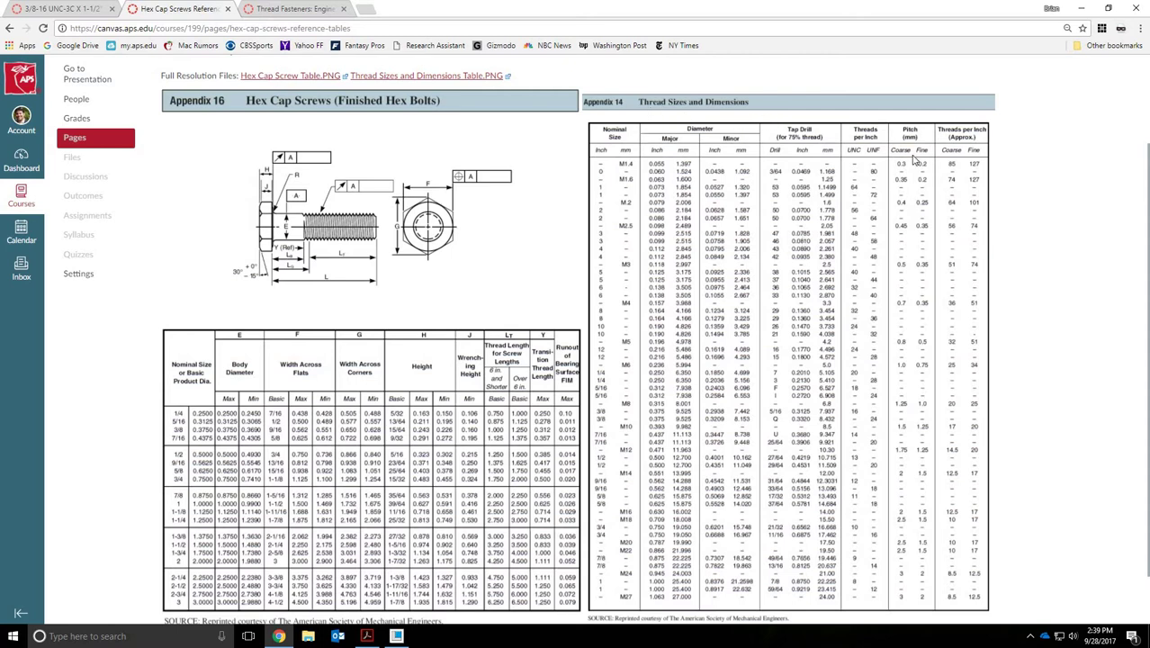
# Examine the hex cap screw and thread size tables and the thread form diagrams on the Thread Fasteners page for the 3/8 thread
pyautogui.scroll(-1, 802, 262)
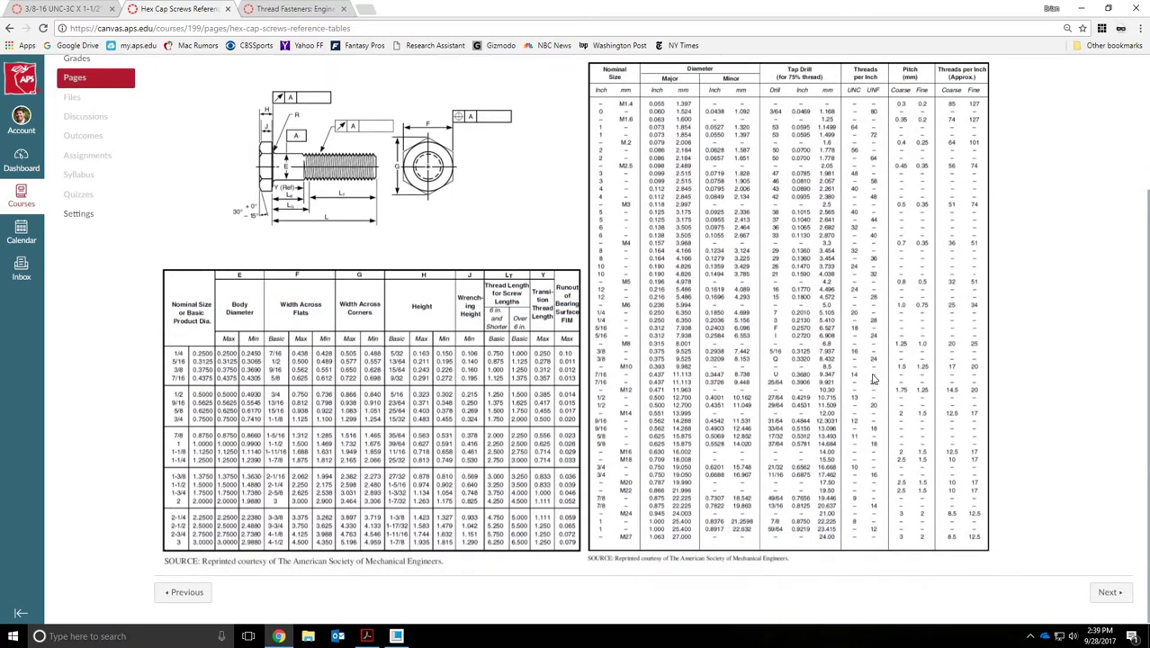
pyautogui.scroll(2, 872, 379)
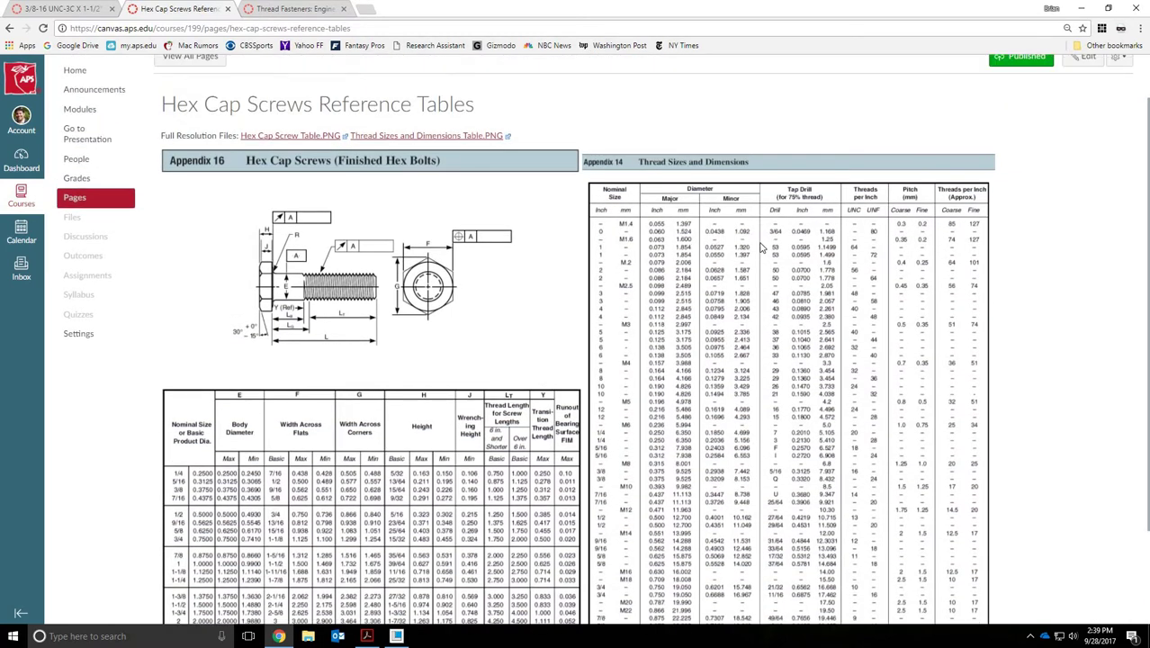
pyautogui.scroll(-2, 736, 245)
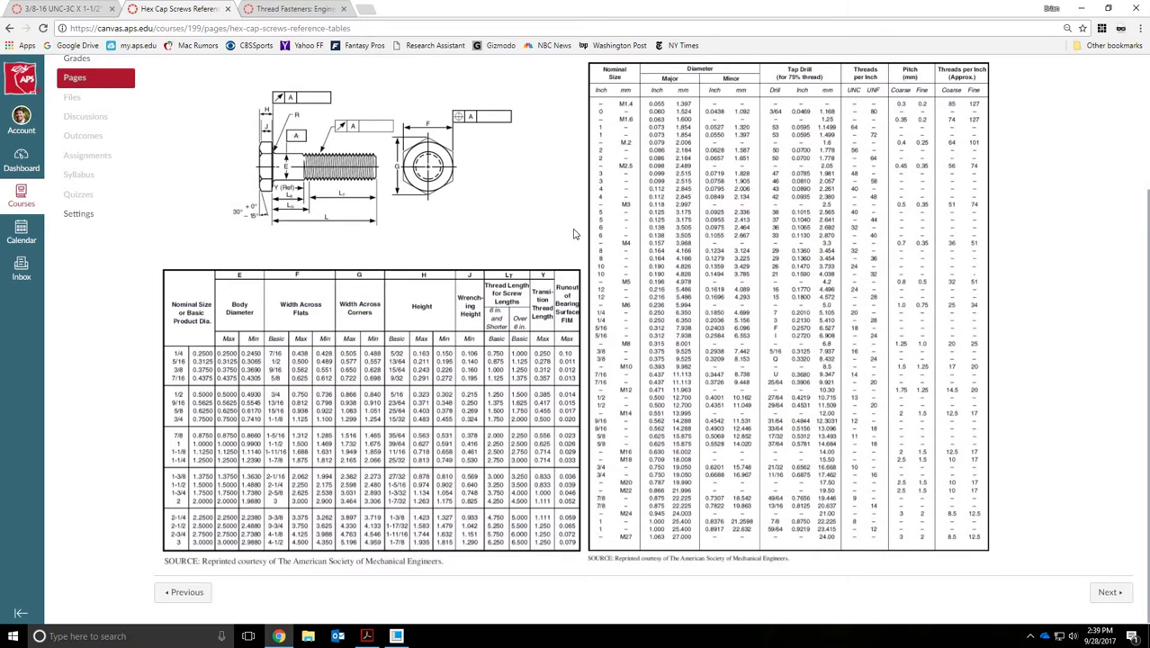
pyautogui.scroll(2, 825, 421)
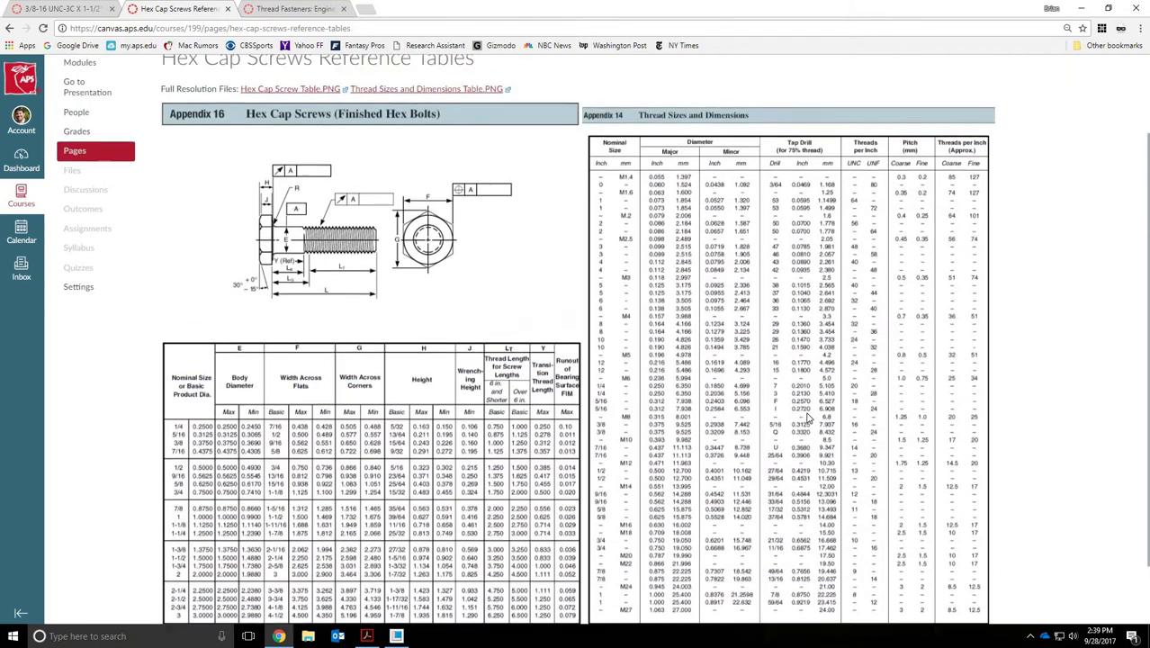
pyautogui.click(302, 8)
pyautogui.scroll(-1, 476, 315)
pyautogui.scroll(-4, 476, 316)
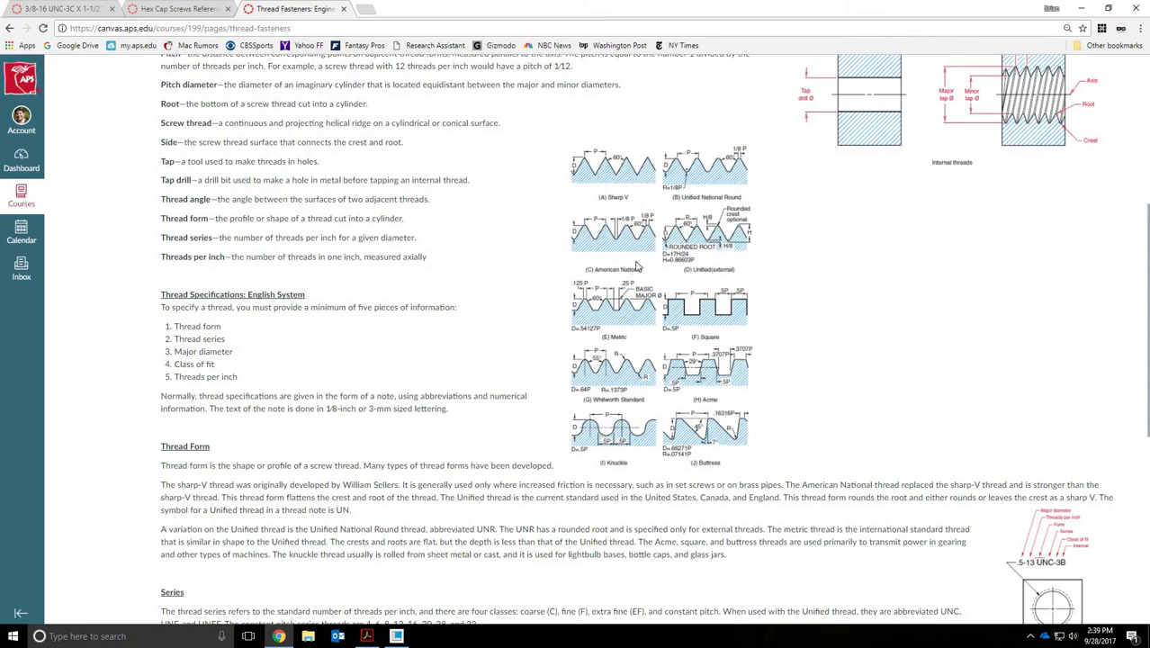
pyautogui.click(167, 5)
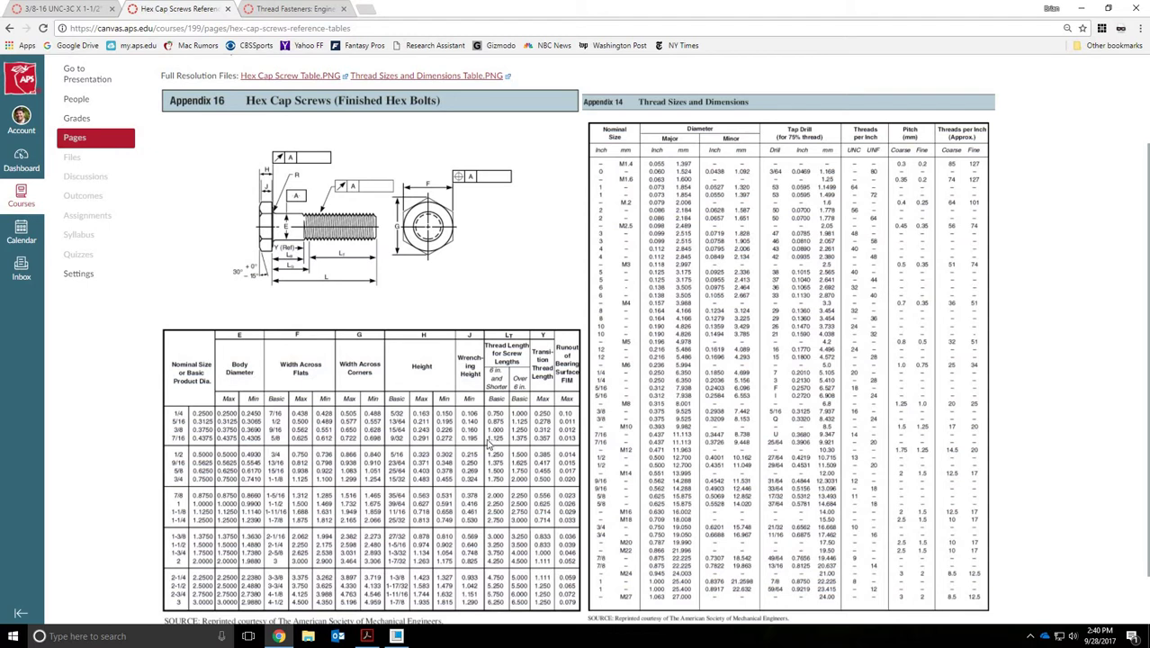
# Switch to Creo Parametric and start a sketch on the TOP plane through the screw
pyautogui.click(280, 637)
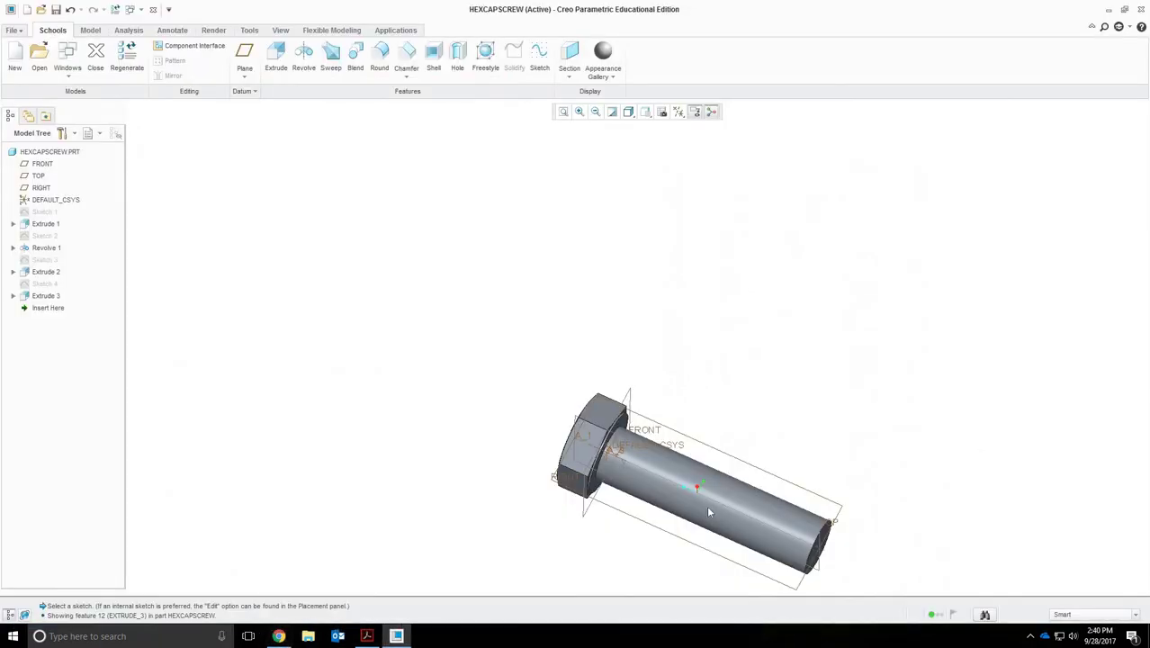
pyautogui.moveTo(913, 403)
pyautogui.mouseDown(button='middle')
pyautogui.moveTo(942, 388)
pyautogui.moveTo(944, 431)
pyautogui.moveTo(929, 455)
pyautogui.moveTo(886, 461)
pyautogui.moveTo(906, 470)
pyautogui.moveTo(888, 479)
pyautogui.moveTo(896, 462)
pyautogui.moveTo(941, 460)
pyautogui.moveTo(932, 487)
pyautogui.moveTo(960, 479)
pyautogui.moveTo(903, 475)
pyautogui.moveTo(660, 325)
pyautogui.moveTo(645, 372)
pyautogui.moveTo(698, 362)
pyautogui.moveTo(654, 341)
pyautogui.moveTo(618, 401)
pyautogui.moveTo(831, 490)
pyautogui.moveTo(833, 481)
pyautogui.mouseUp(button='middle')
pyautogui.click(834, 480)
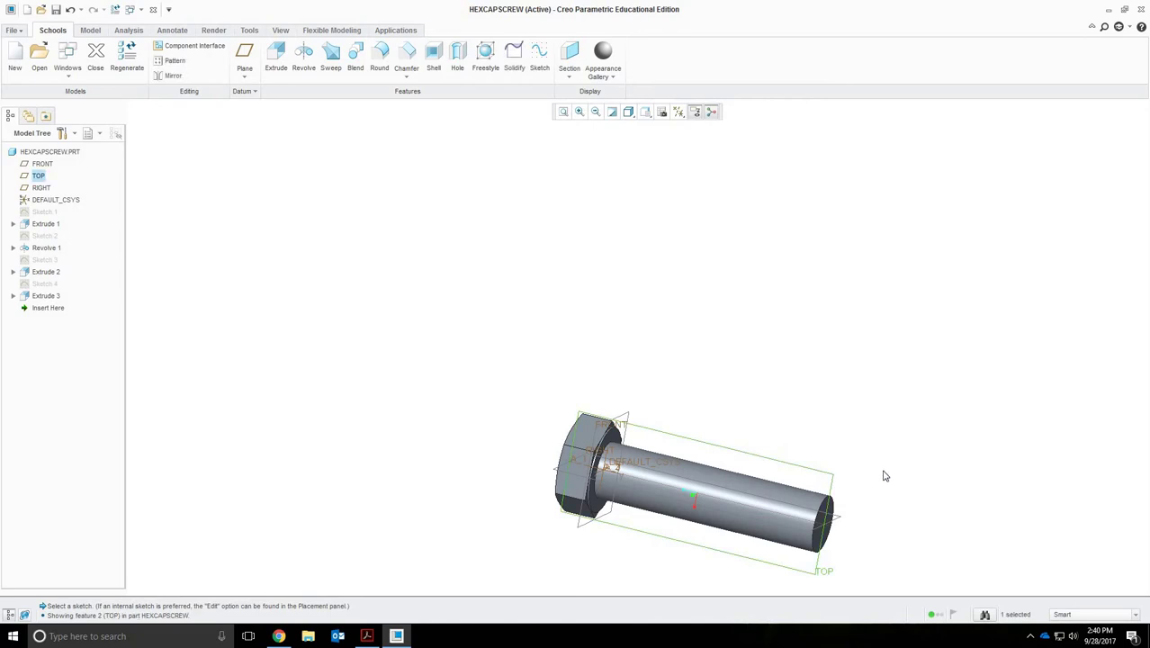
pyautogui.click(539, 54)
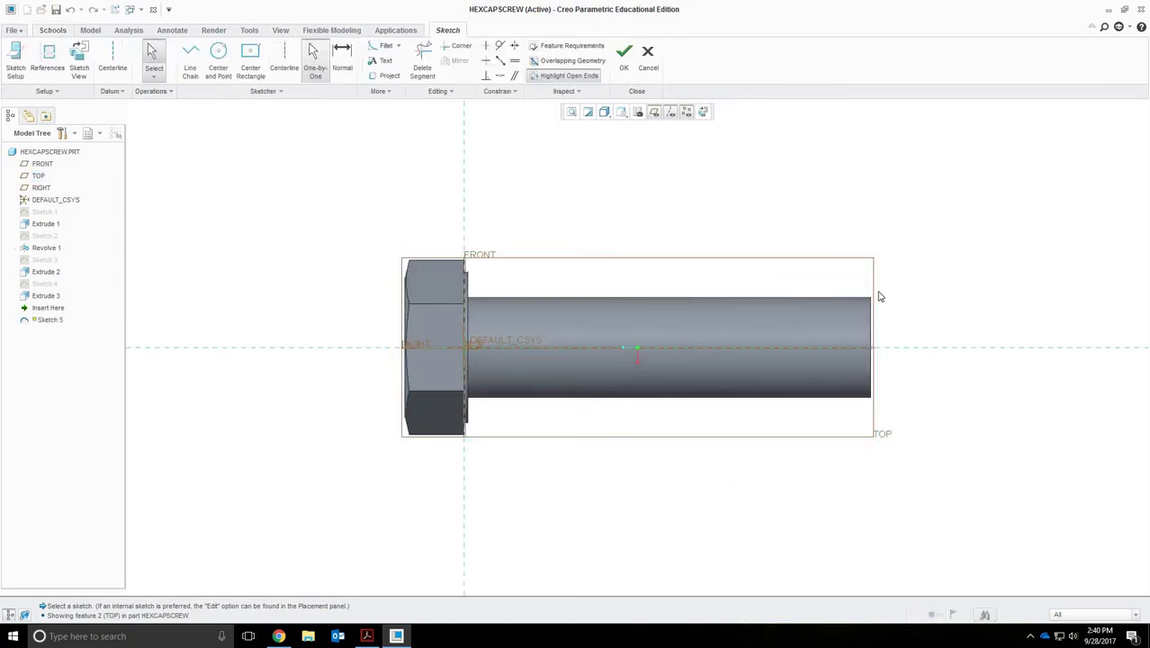
# Add the screw body's upper silhouette edge and its free end face as sketch references
pyautogui.scroll(1, 886, 314)
pyautogui.scroll(1, 892, 325)
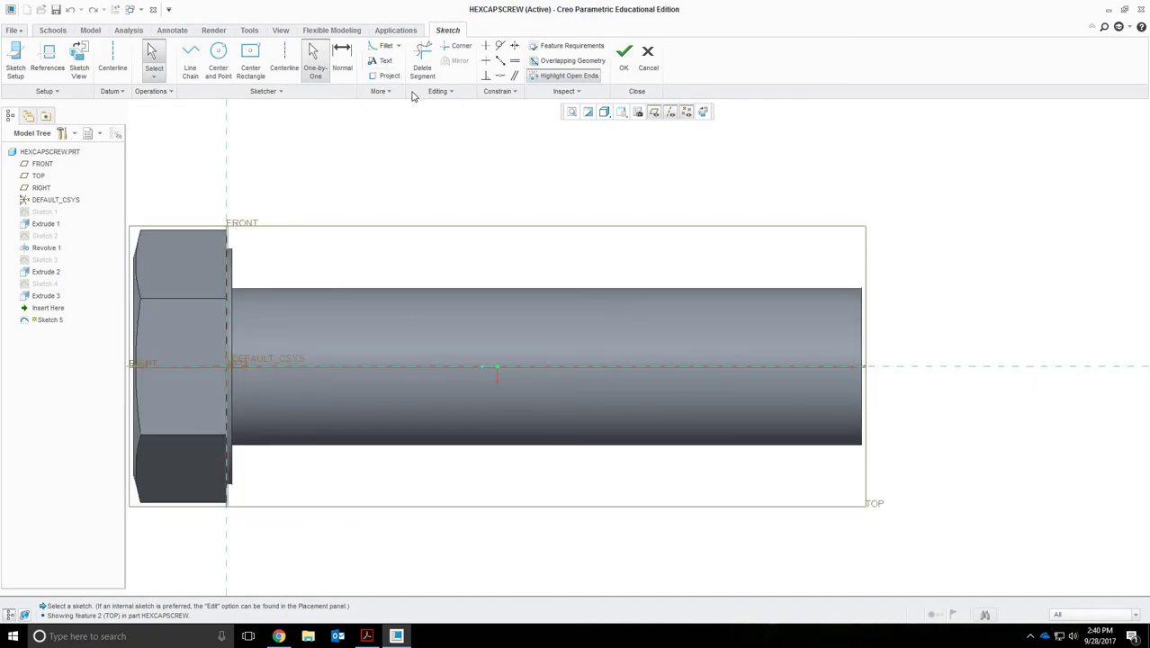
pyautogui.click(57, 68)
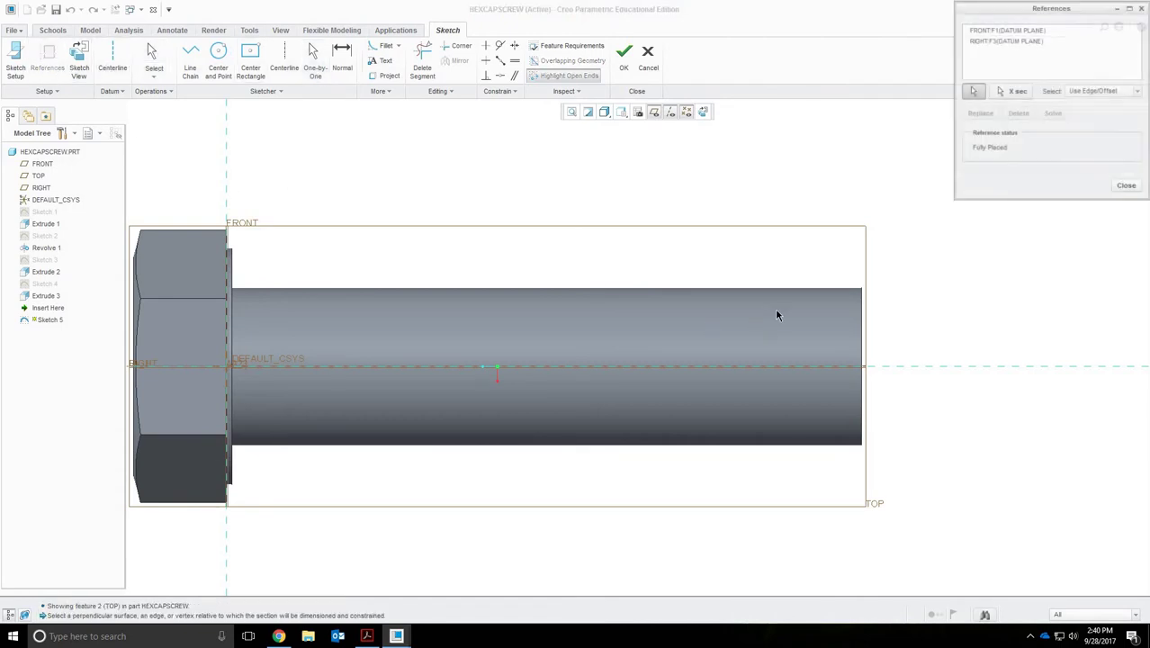
pyautogui.click(793, 289)
pyautogui.click(861, 355)
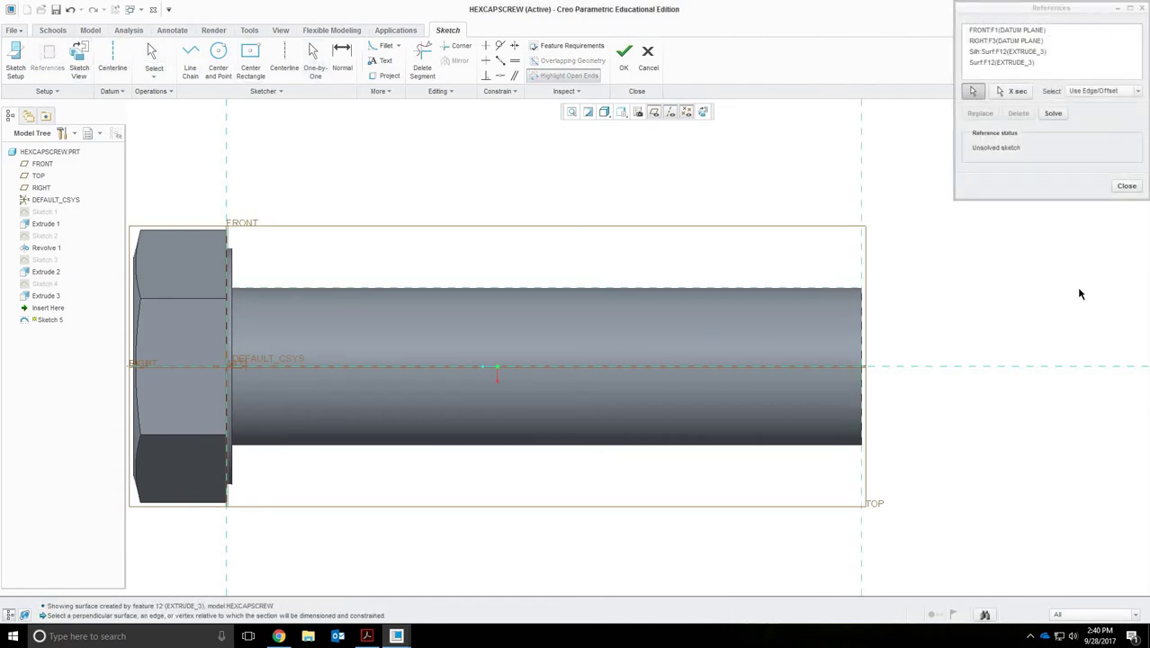
pyautogui.click(1128, 186)
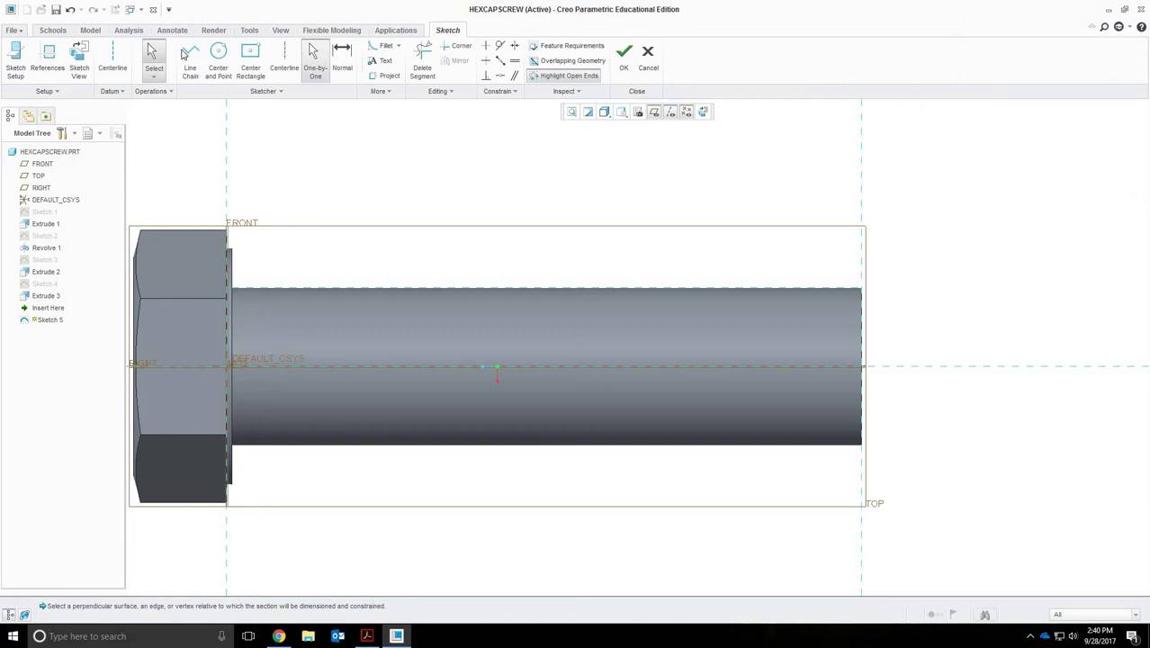
# Sketch a horizontal line along the body's upper edge, starting at the free end, and set its length to 1
pyautogui.click(186, 56)
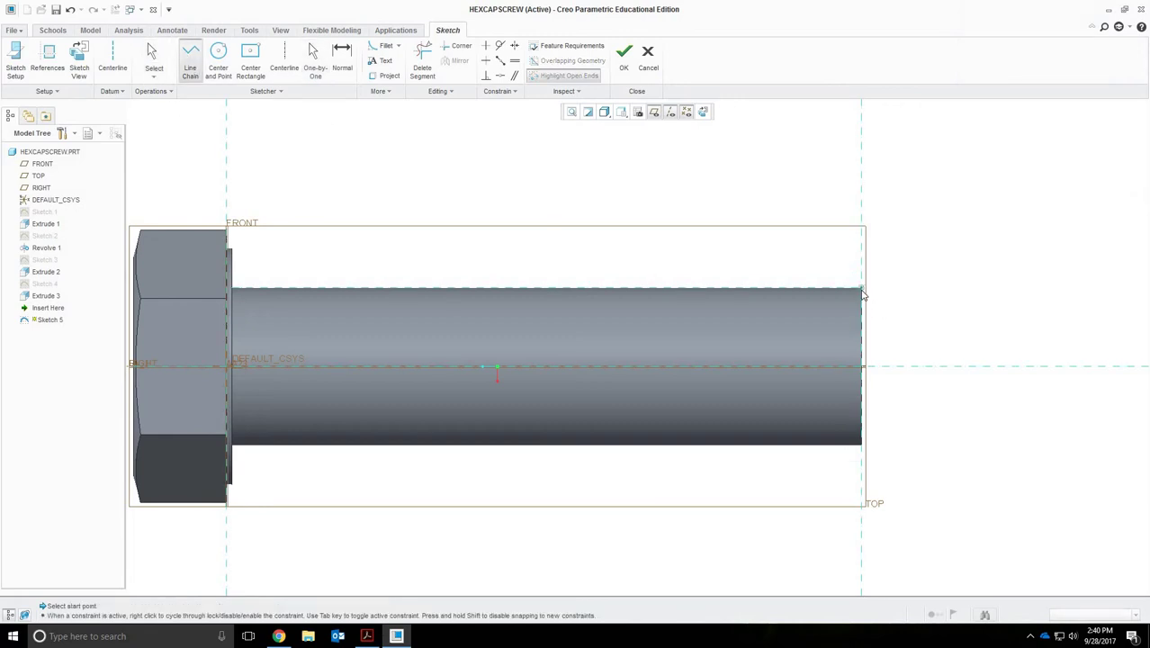
pyautogui.click(606, 288)
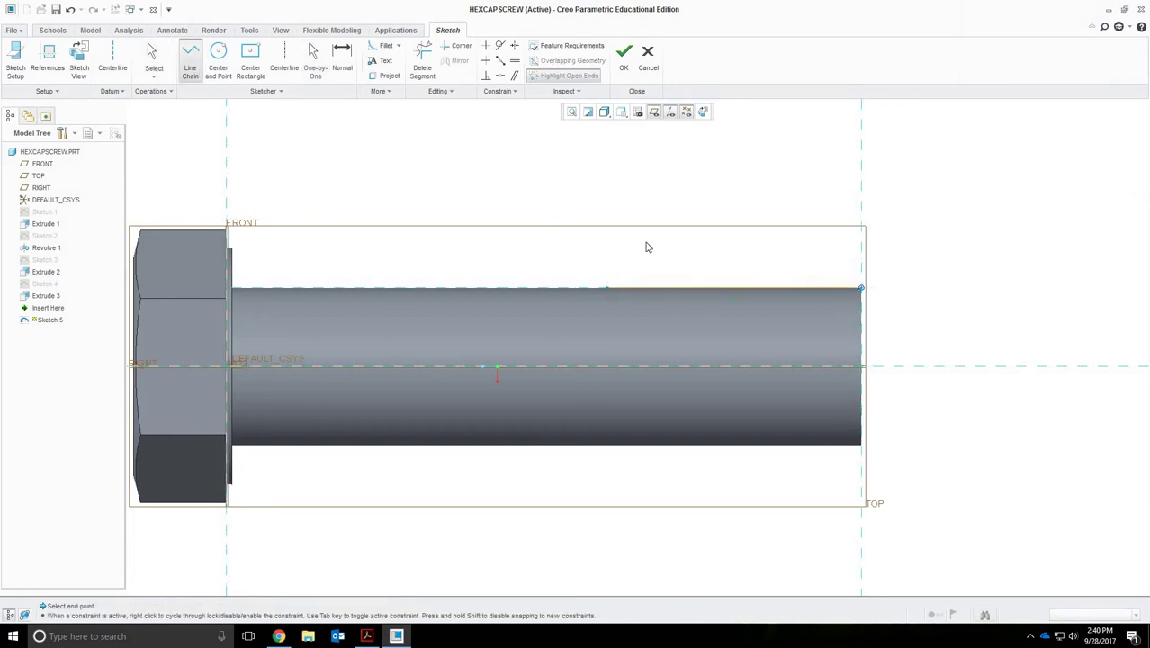
pyautogui.click(725, 288)
pyautogui.middleClick(724, 289)
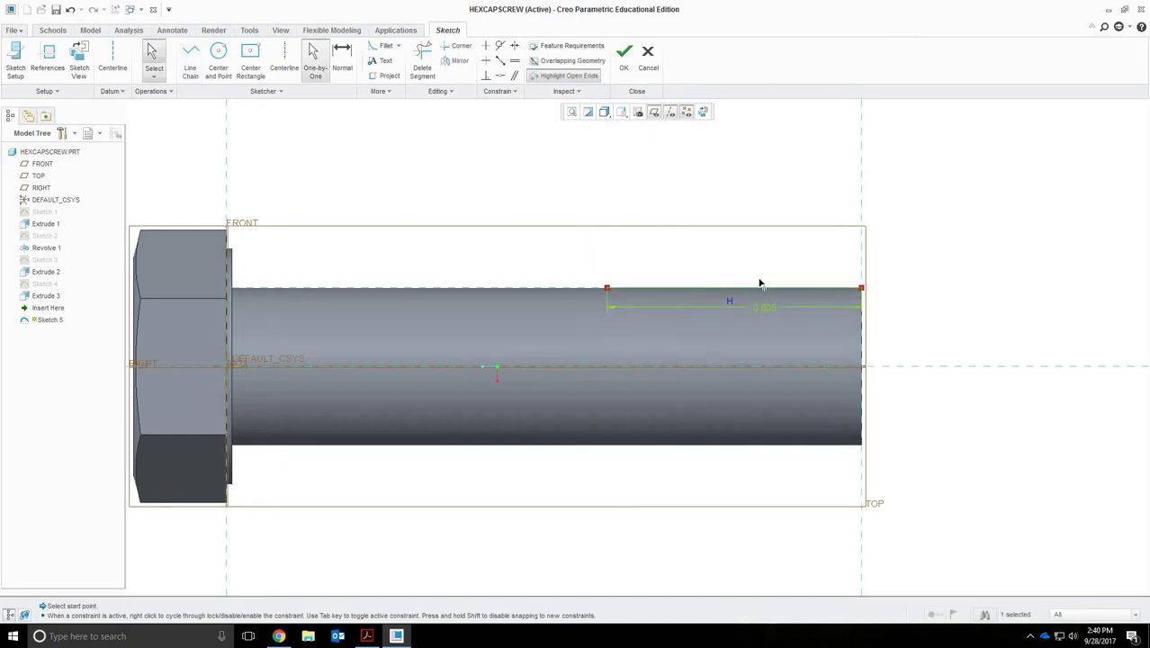
pyautogui.middleClick(734, 255)
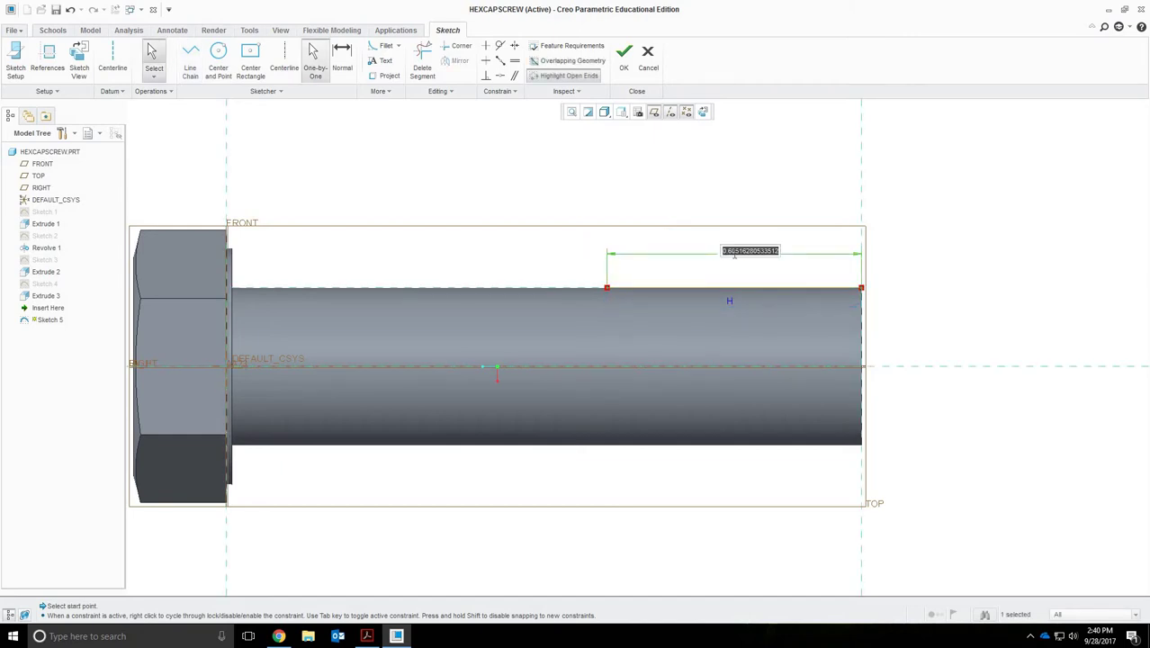
pyautogui.write('1')
pyautogui.press('Return')
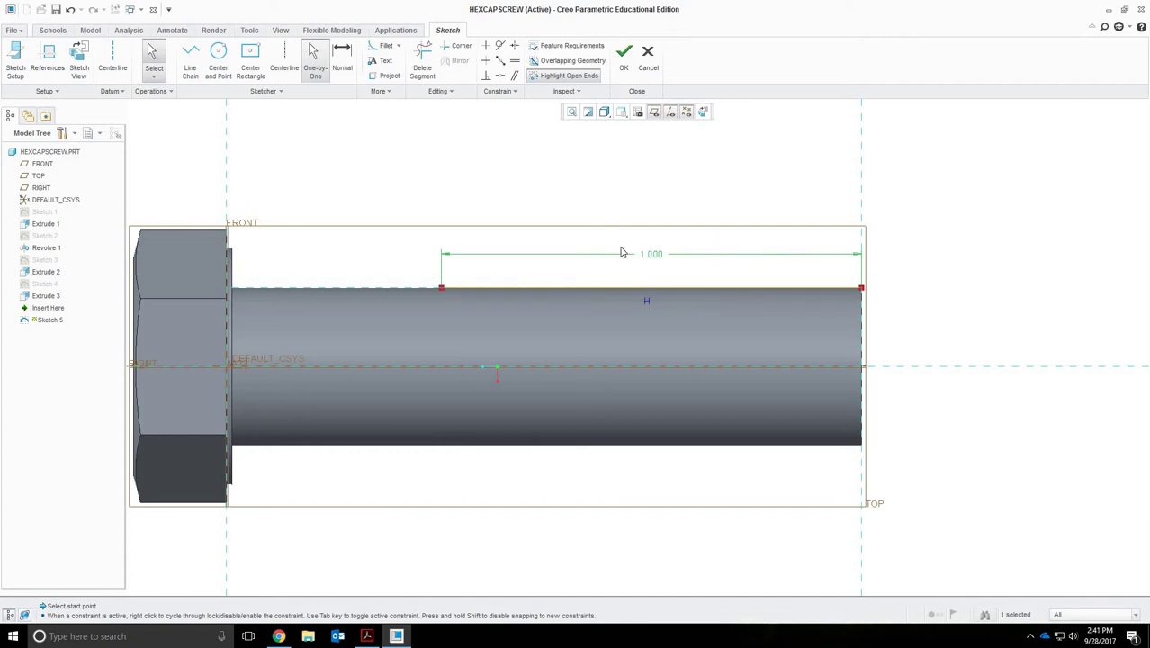
# Check the thread length in the browser's hex cap screw table, return to Creo and finish the sketch
pyautogui.click(279, 635)
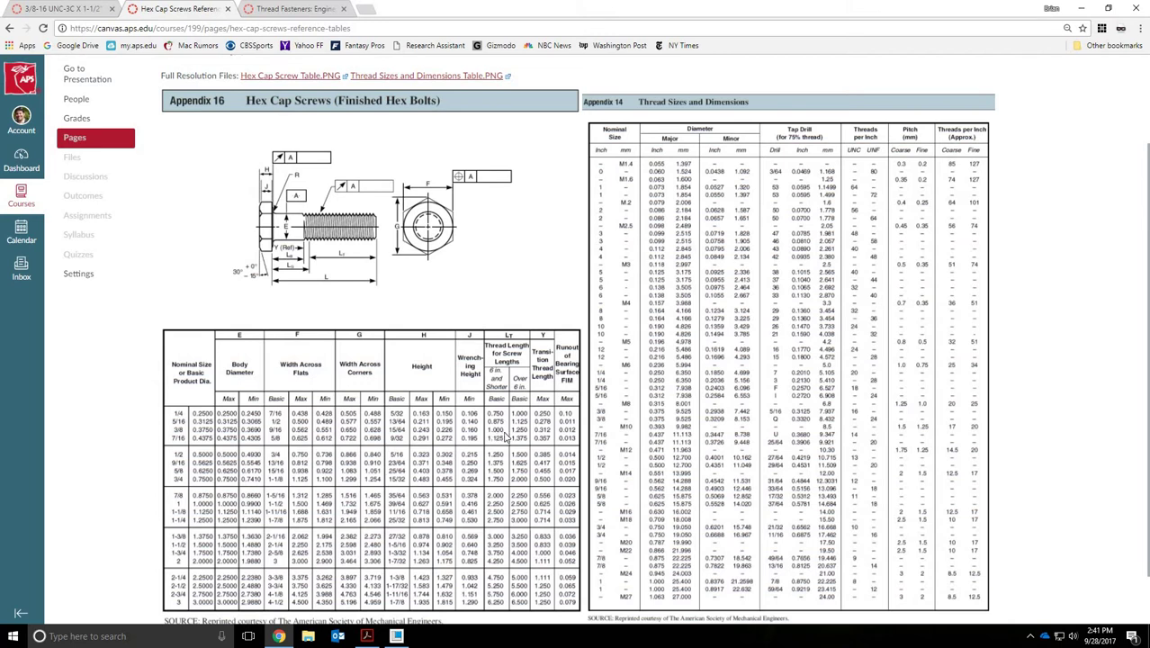
pyautogui.click(279, 636)
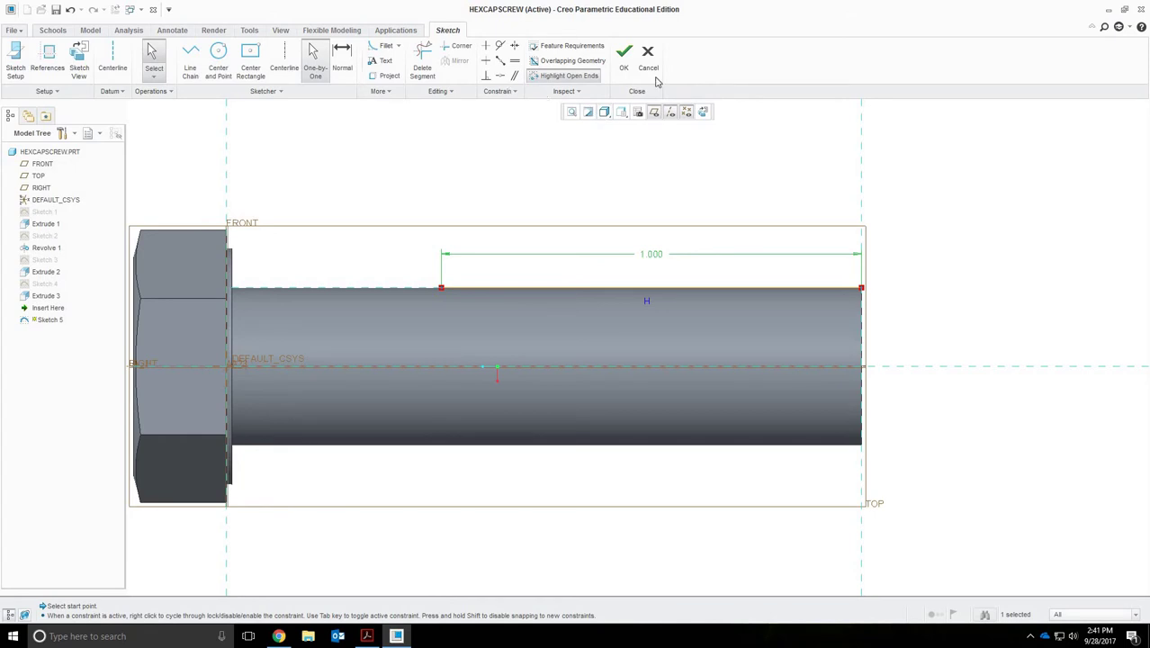
pyautogui.click(623, 56)
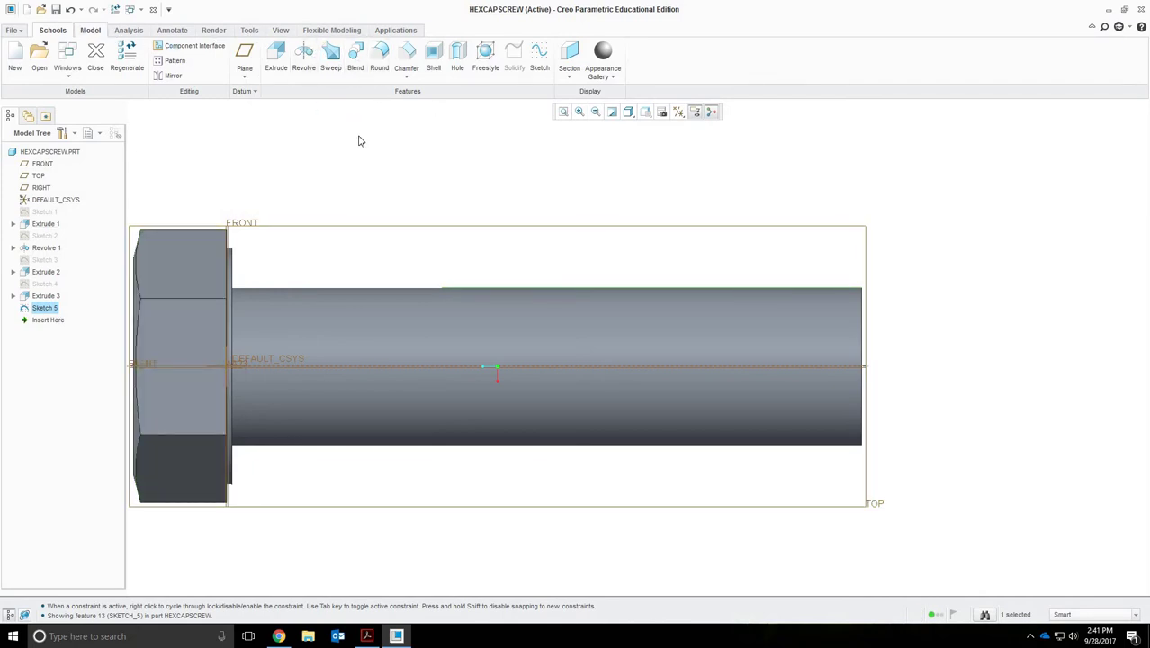
# Start a material-removing Helical Sweep with the 1-inch line as its profile and the body's center axis as the axis of revolution
pyautogui.click(366, 60)
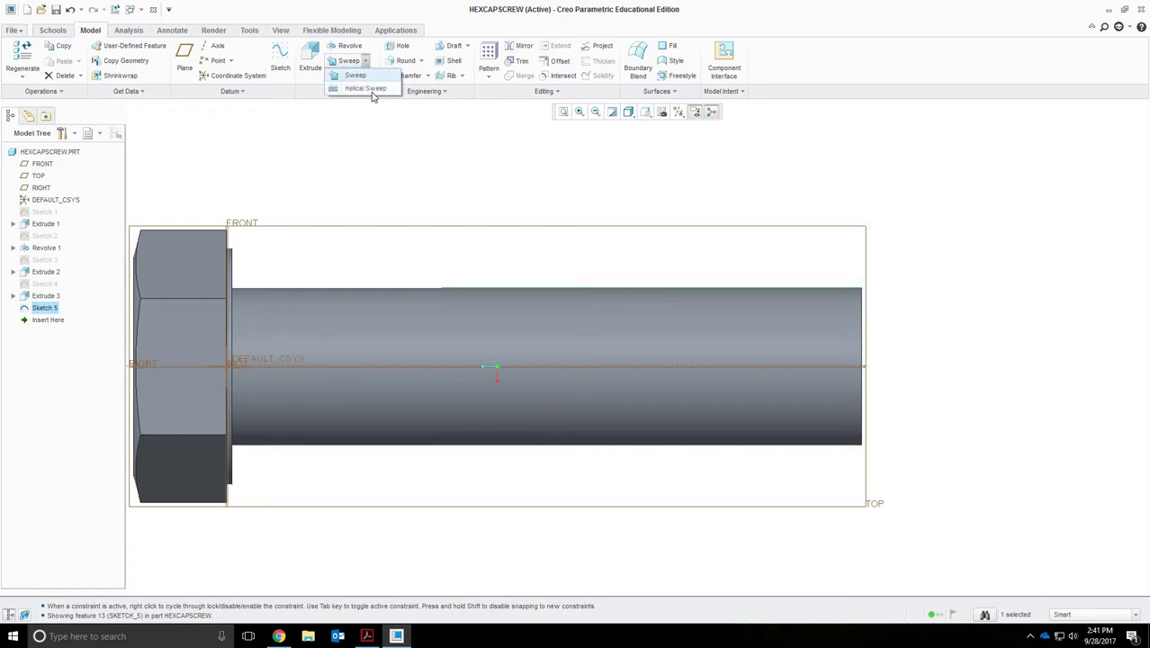
pyautogui.click(373, 90)
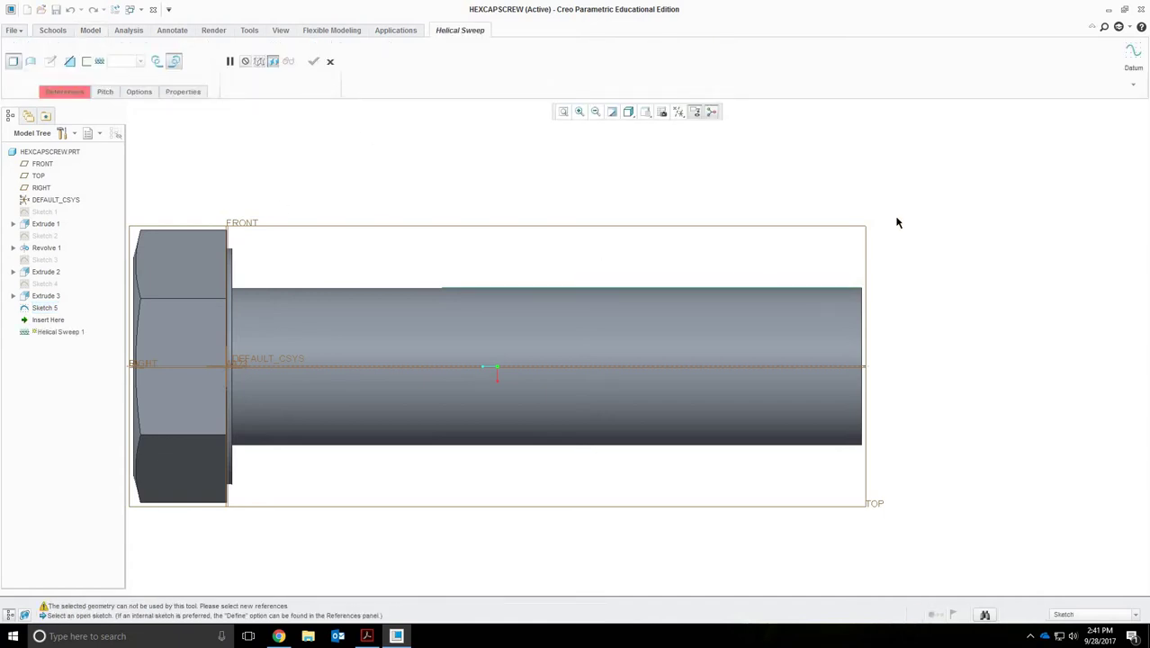
pyautogui.click(761, 290)
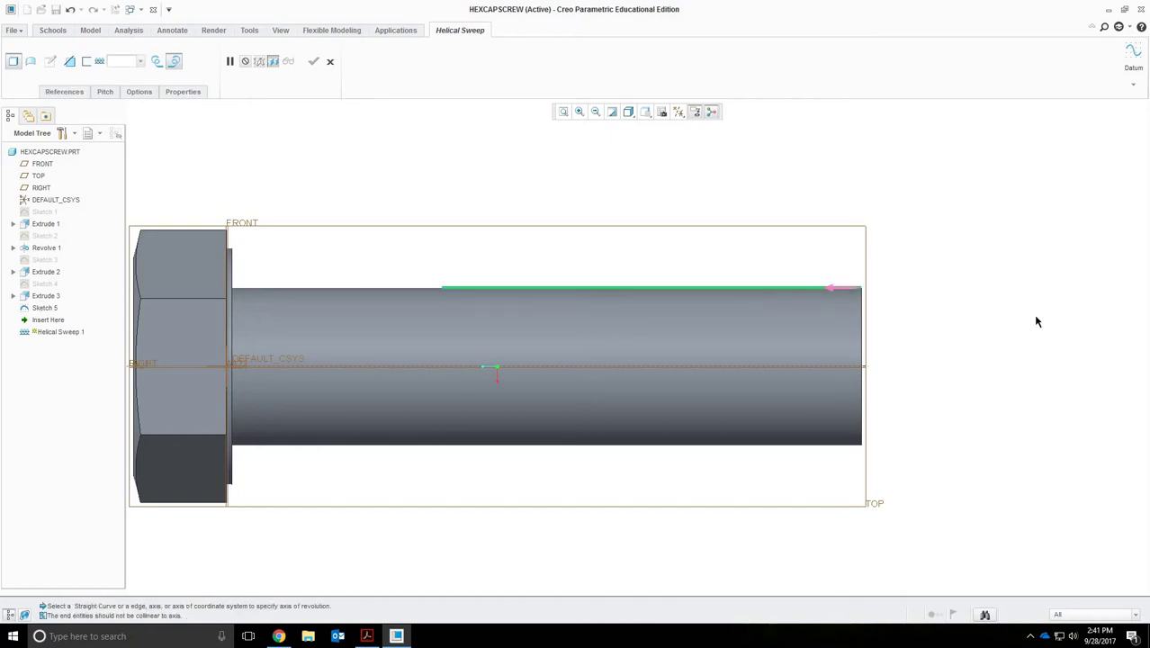
pyautogui.click(70, 61)
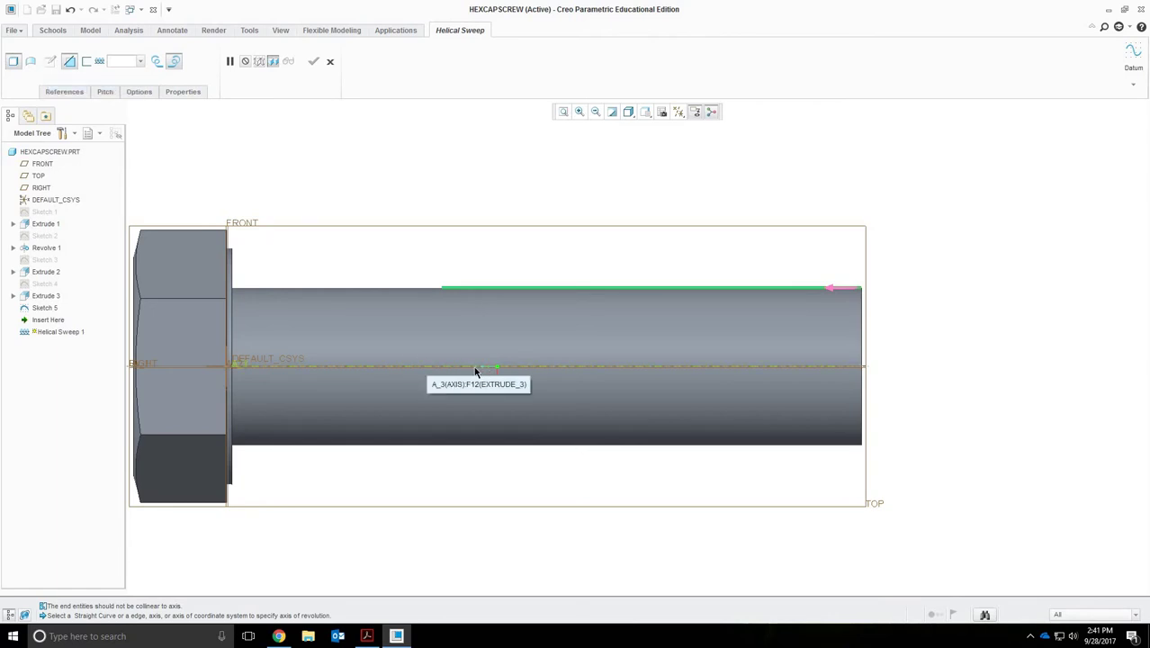
pyautogui.click(469, 373)
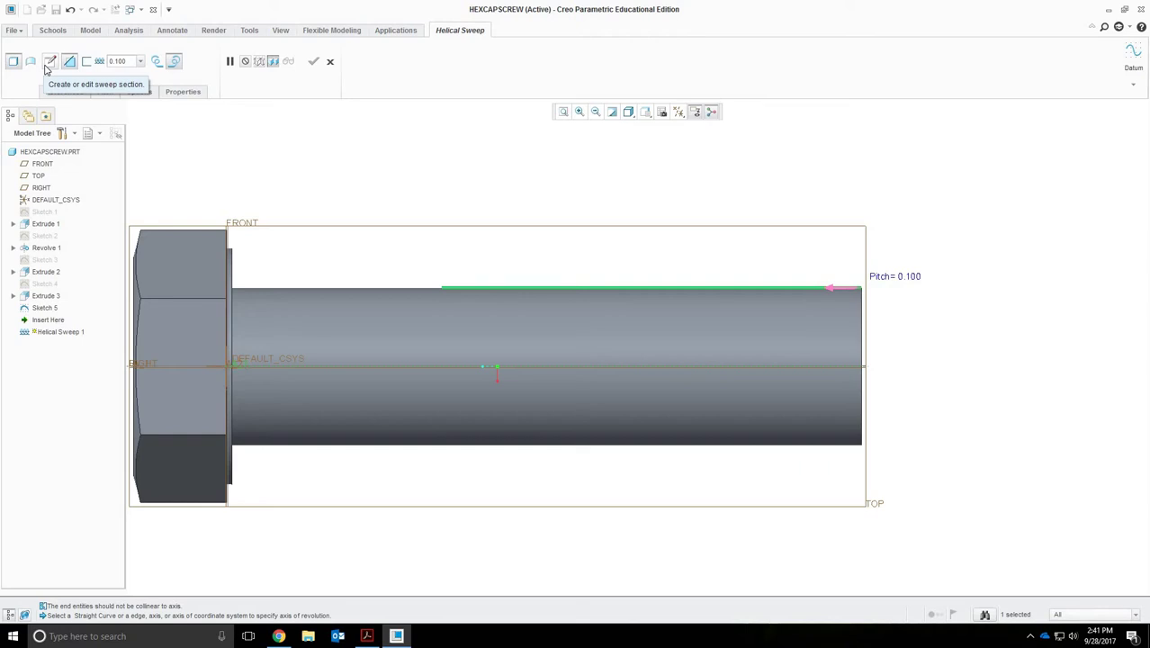
# Open the sweep section sketch at the screw's free end and consult the thread form diagrams on the browser's Thread Fasteners page
pyautogui.click(47, 69)
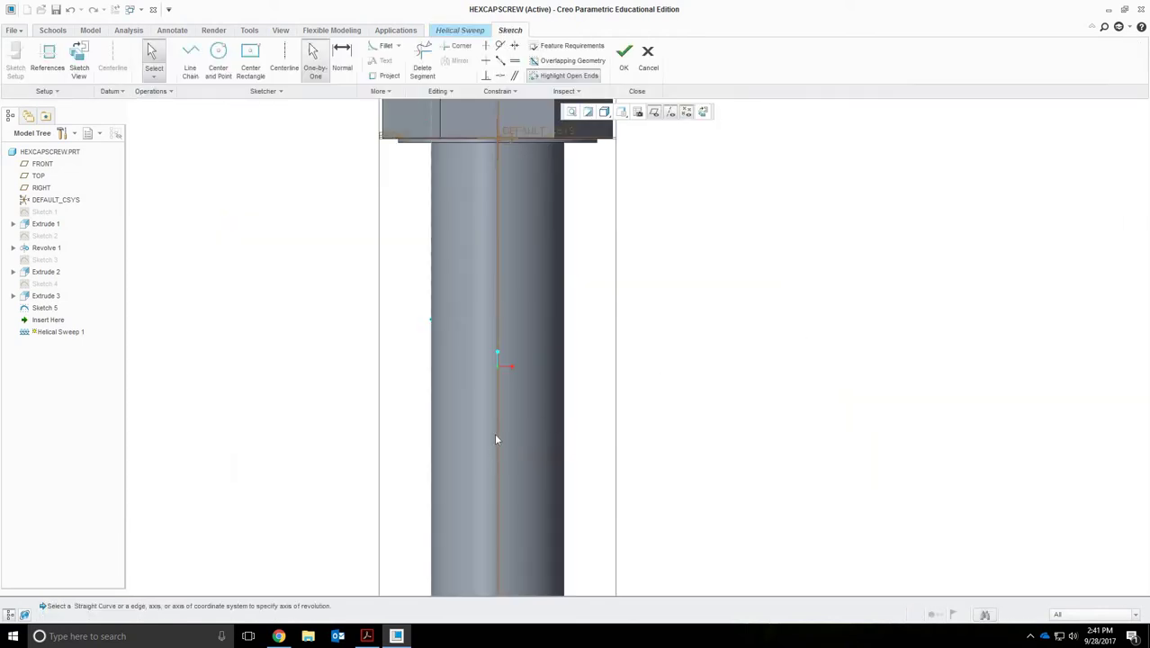
pyautogui.keyDown('shift'); pyautogui.moveTo(488, 513); pyautogui.dragTo(524, 338, button='middle'); pyautogui.keyUp('shift')
pyautogui.scroll(6, 472, 469)
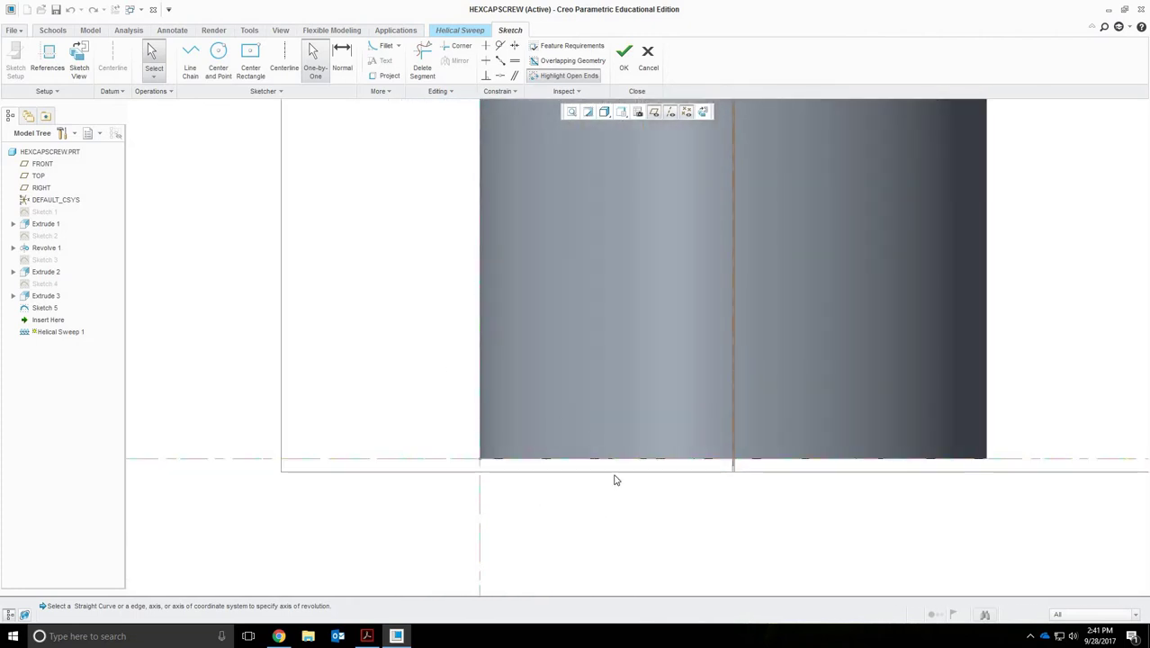
pyautogui.keyDown('shift'); pyautogui.moveTo(642, 449); pyautogui.dragTo(619, 362, button='middle'); pyautogui.keyUp('shift')
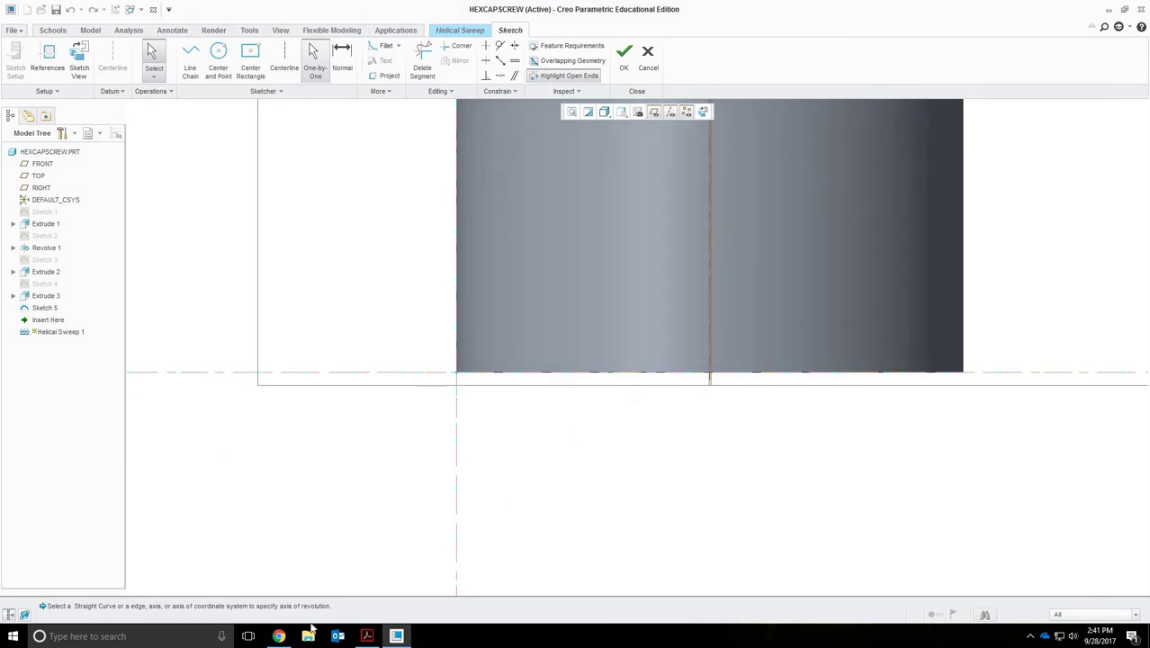
pyautogui.click(279, 636)
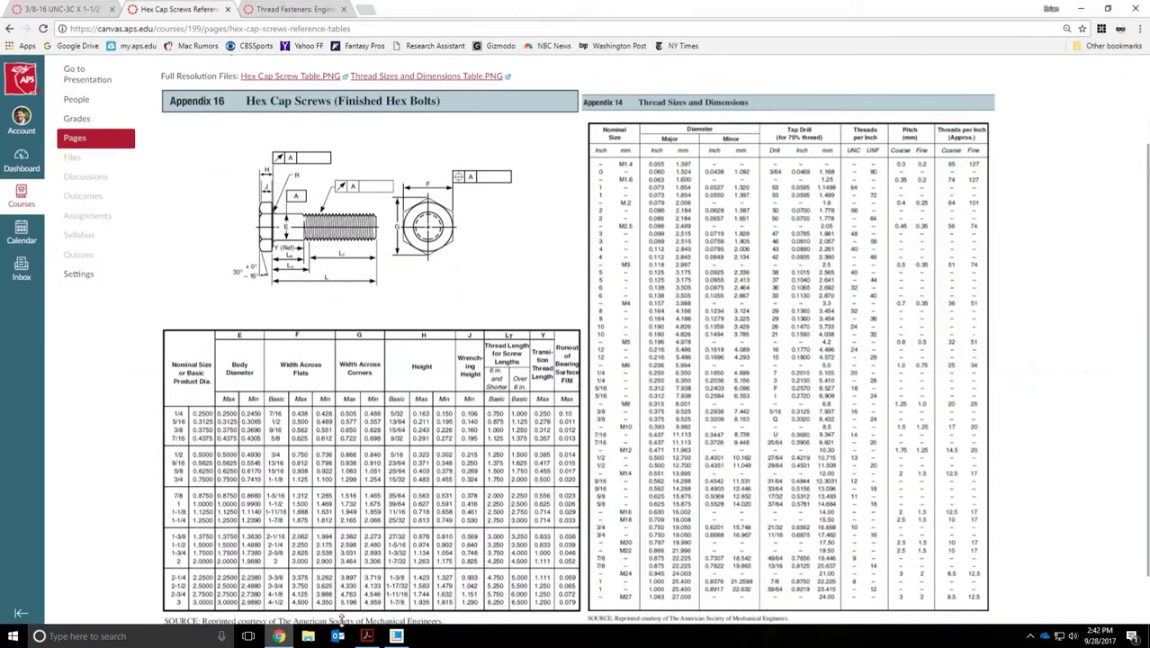
pyautogui.click(274, 8)
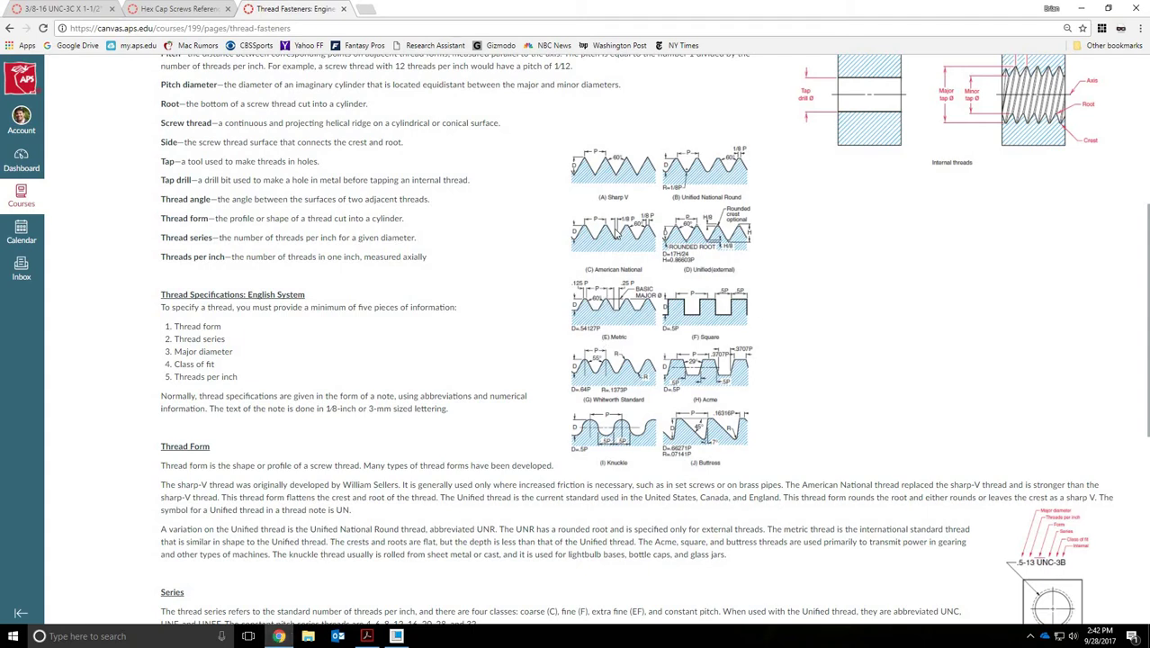
pyautogui.click(396, 636)
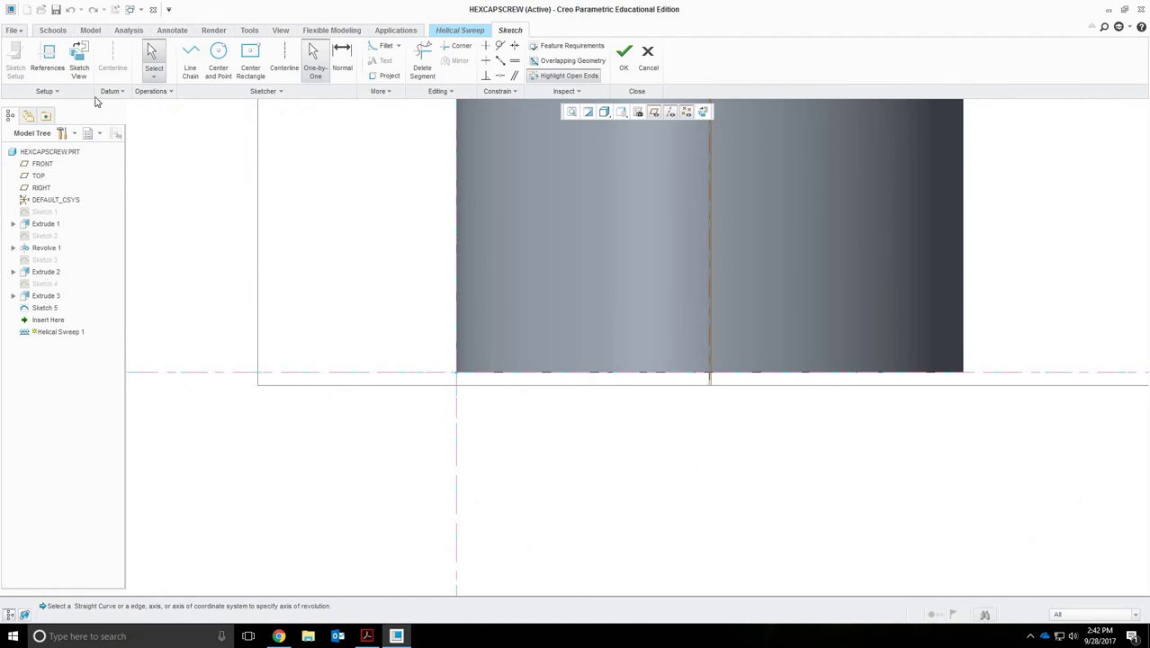
# Sketch a trapezoid beyond the free end, about 0.071 wide at the body's edge line and 0.028 at the root, linked to the corner by a short vertical line
pyautogui.click(192, 56)
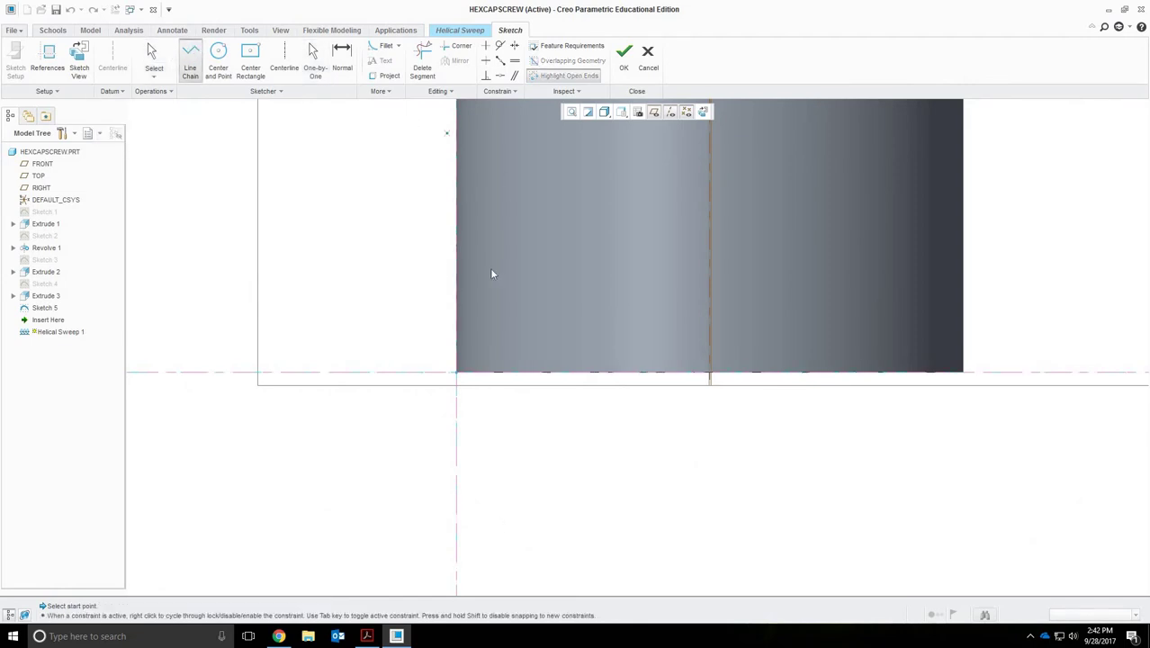
pyautogui.click(456, 372)
pyautogui.click(457, 403)
pyautogui.click(538, 428)
pyautogui.click(539, 465)
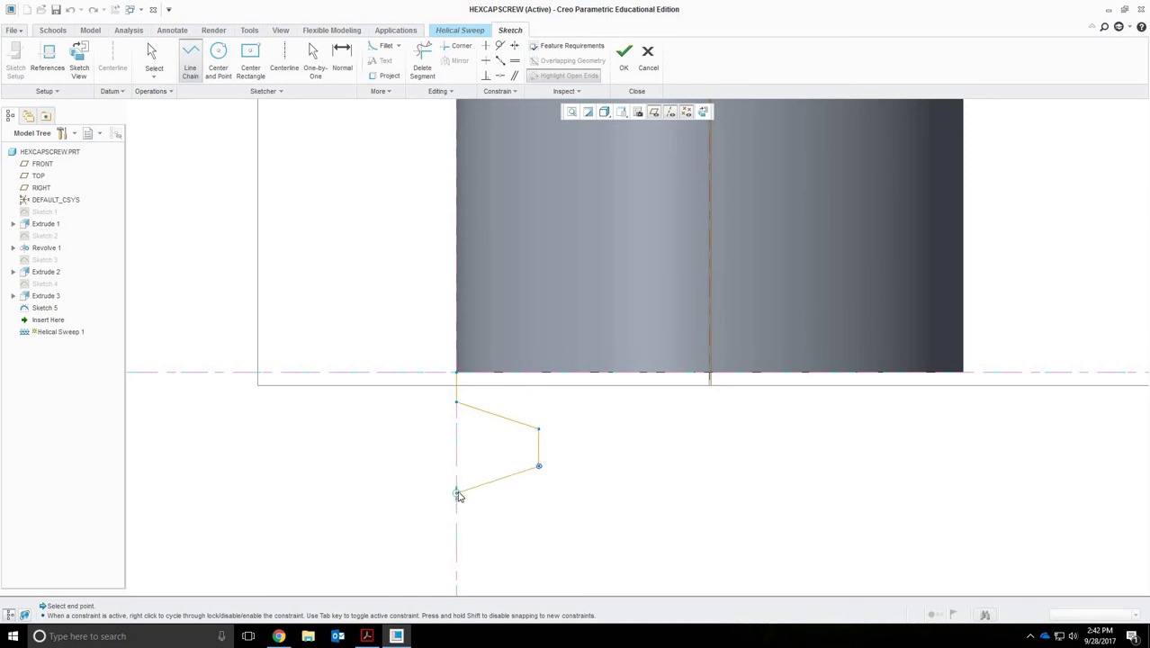
pyautogui.click(456, 420)
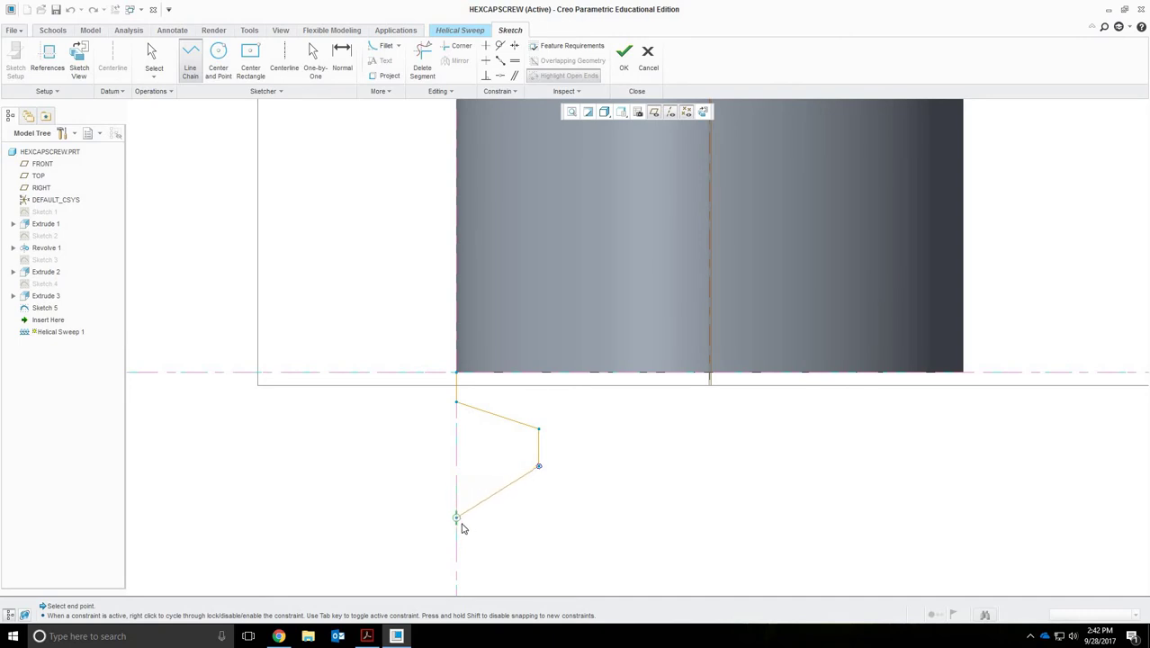
pyautogui.click(458, 497)
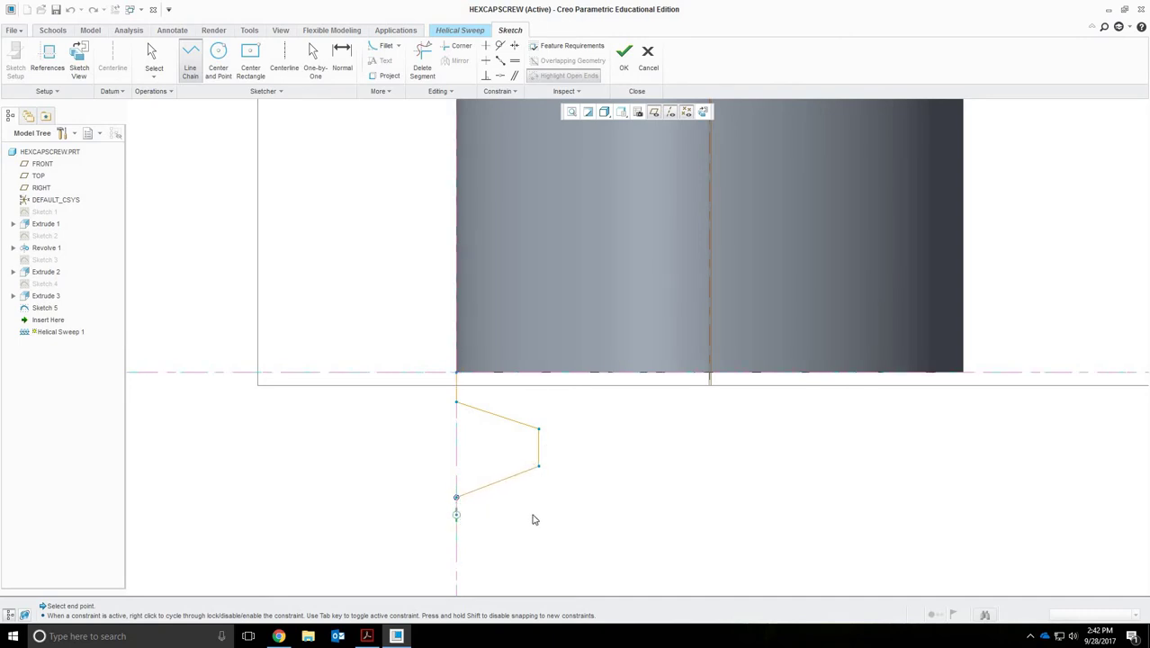
pyautogui.click(456, 402)
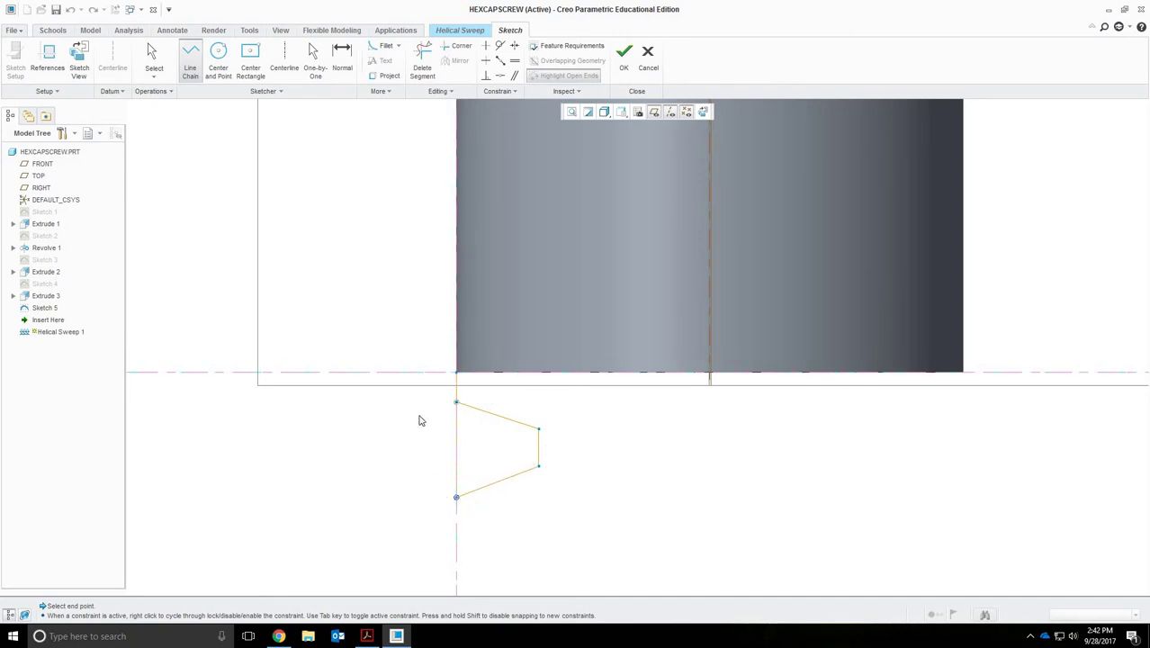
pyautogui.middleClick(367, 434)
# Sketch a matching partial profile inside the body from the corner: a slanted flank, a vertical root segment about 0.012 long and a horizontal line back to the edge
pyautogui.click(539, 340)
pyautogui.click(457, 324)
pyautogui.middleClick(636, 431)
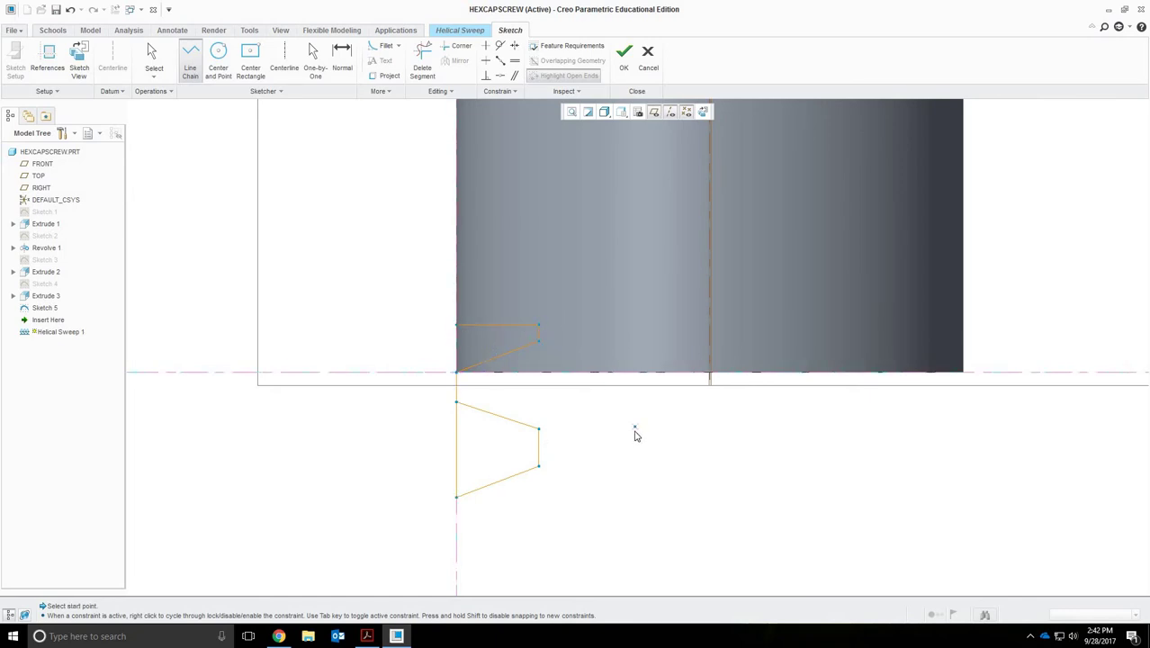
# Convert the three lines inside the body and the short link between corner and trapezoid to construction geometry
pyautogui.click(546, 348)
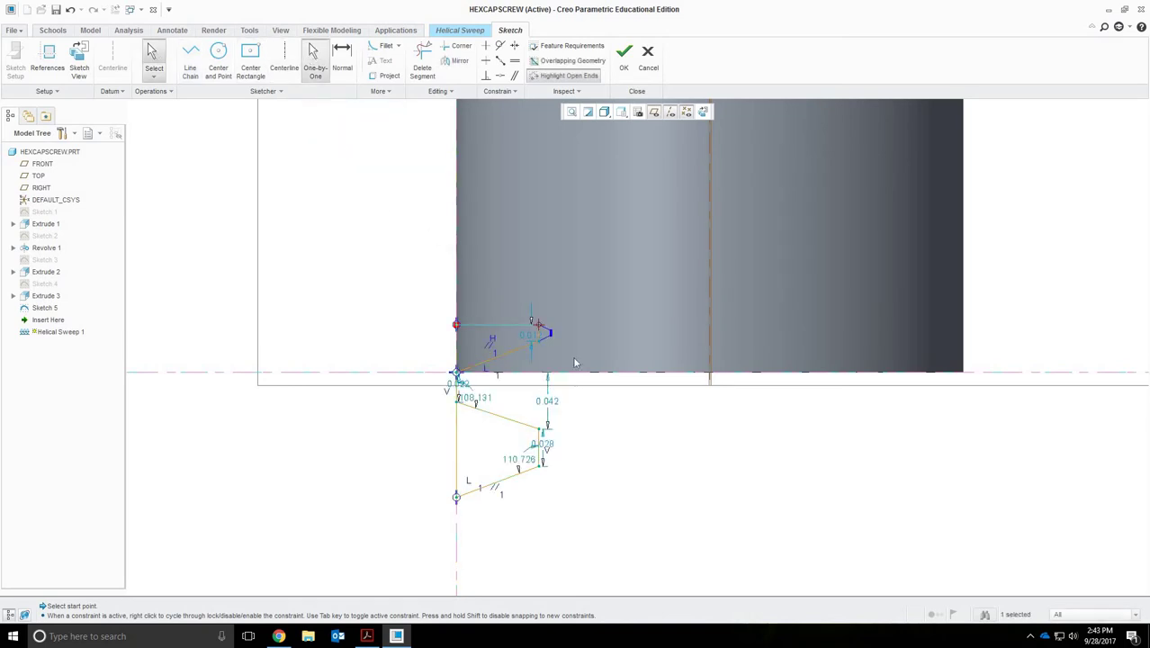
pyautogui.scroll(-2, 535, 348)
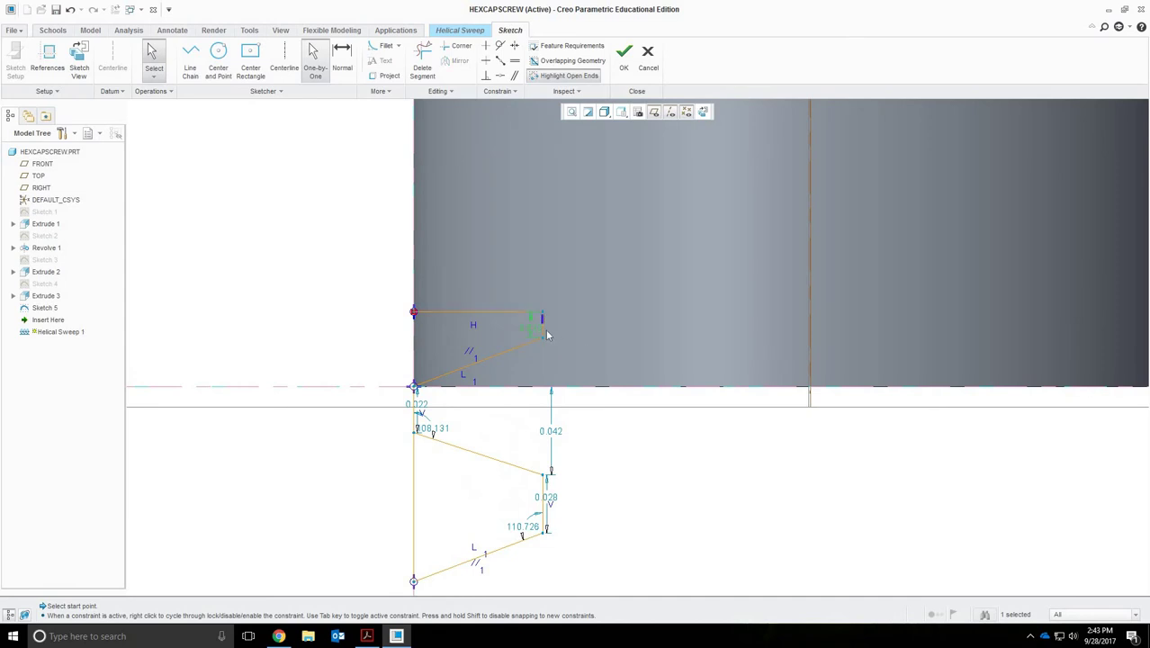
pyautogui.click(158, 94)
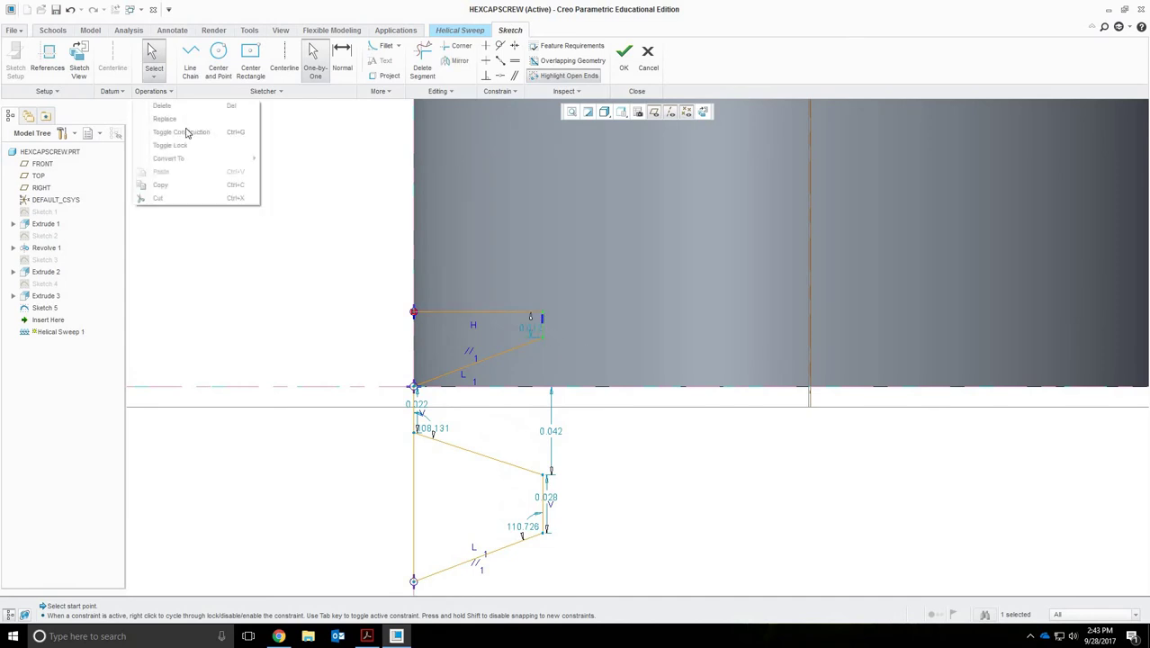
pyautogui.click(195, 134)
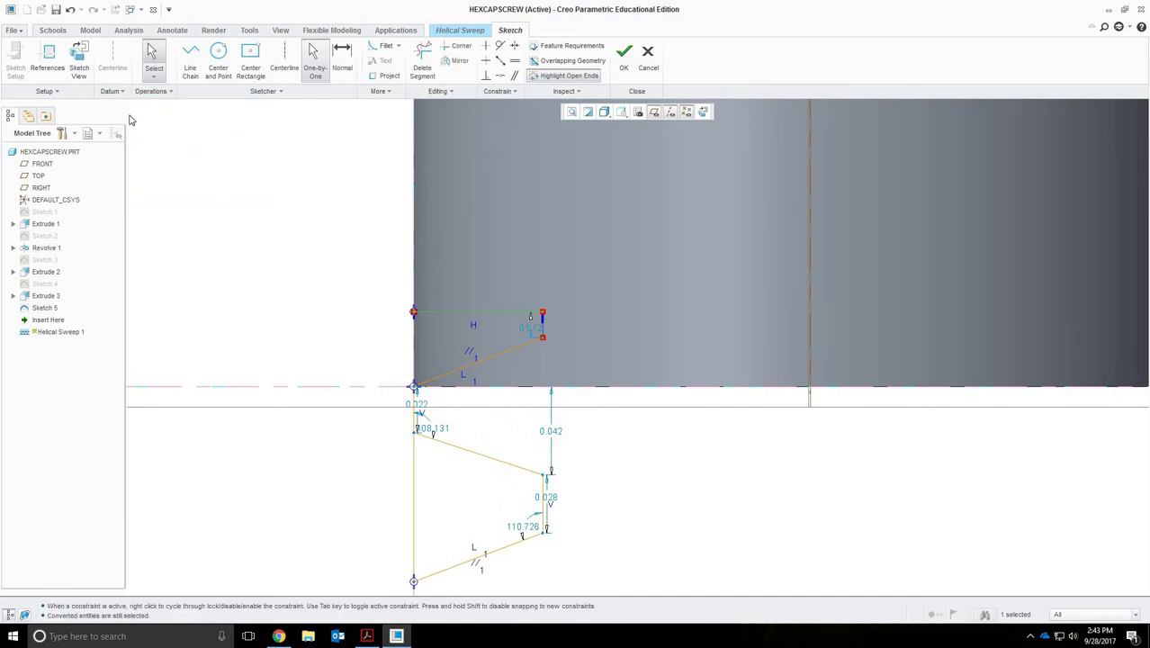
pyautogui.click(166, 94)
pyautogui.click(195, 132)
pyautogui.click(167, 94)
pyautogui.click(188, 133)
pyautogui.click(167, 93)
pyautogui.click(180, 133)
pyautogui.scroll(-2, 373, 519)
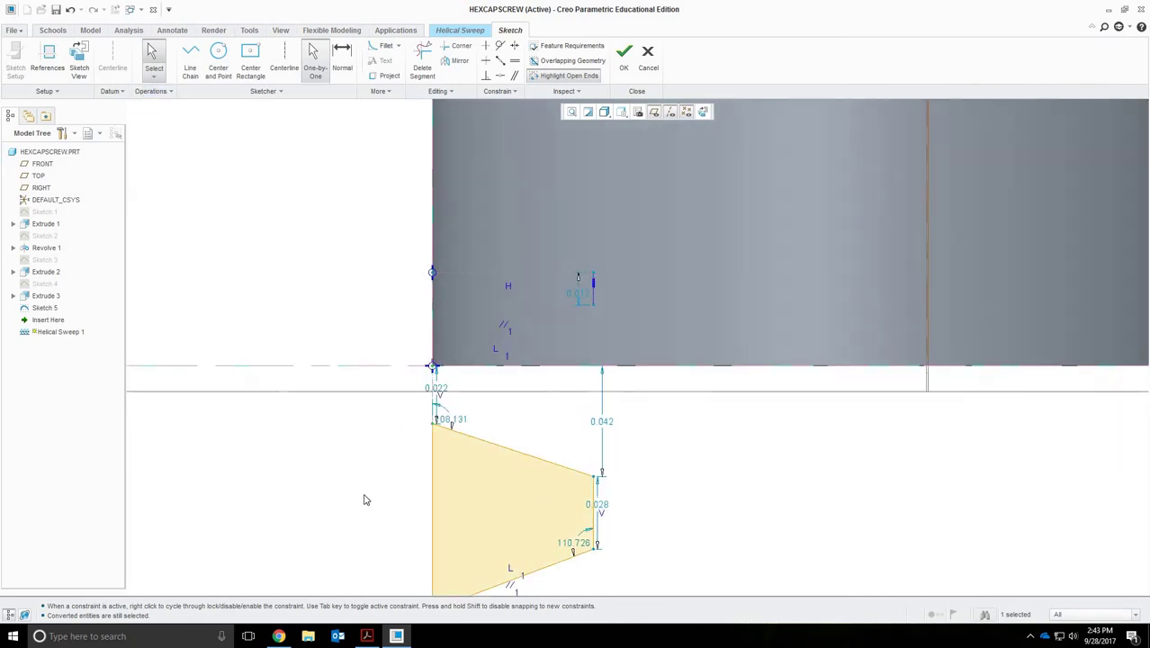
pyautogui.scroll(2, 374, 520)
pyautogui.keyDown('shift'); pyautogui.moveTo(345, 503); pyautogui.dragTo(339, 438, button='middle'); pyautogui.keyUp('shift')
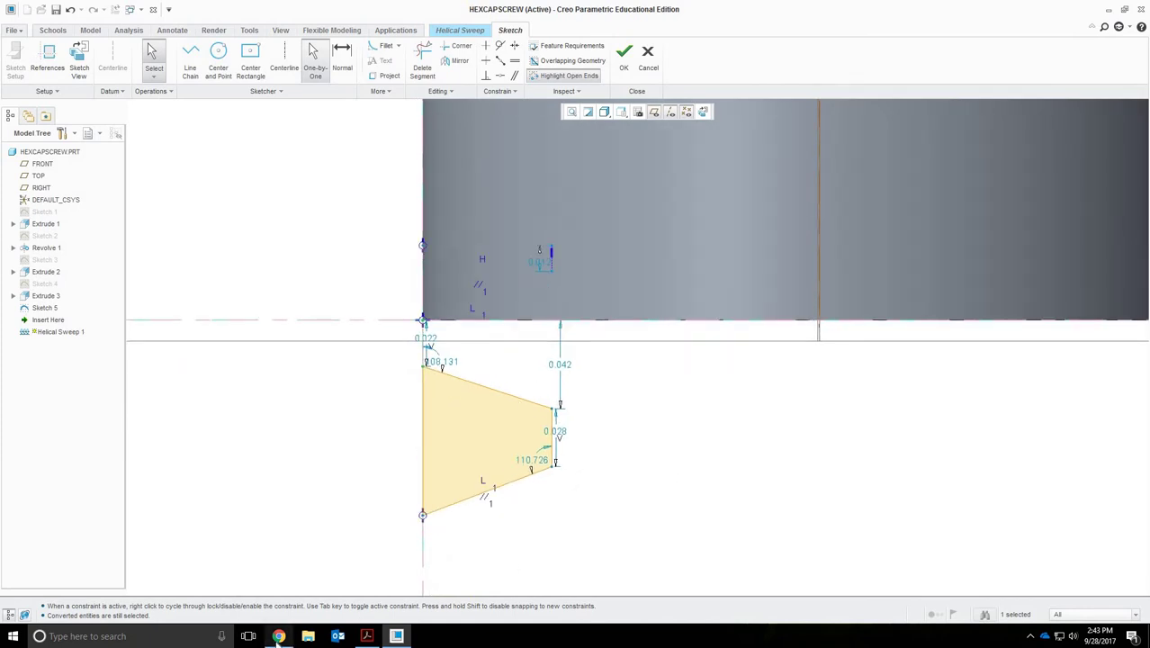
# Examine the thread terminology diagrams and the thread sizes table in the browser for the minor diameter, and return to Creo
pyautogui.click(279, 636)
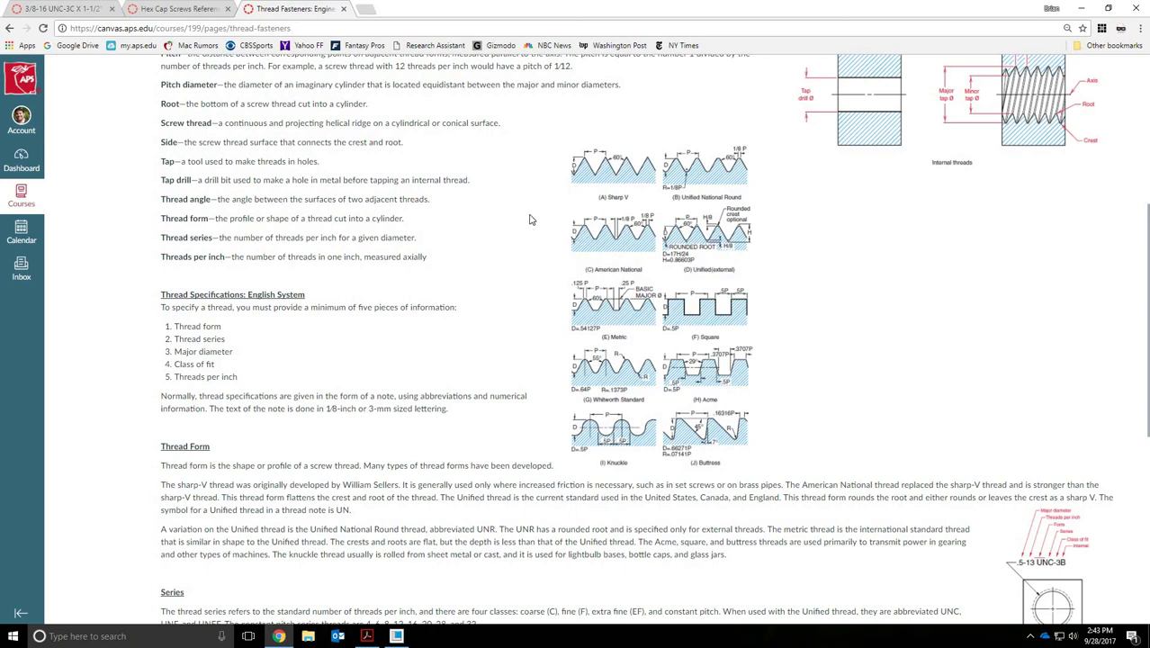
pyautogui.click(179, 8)
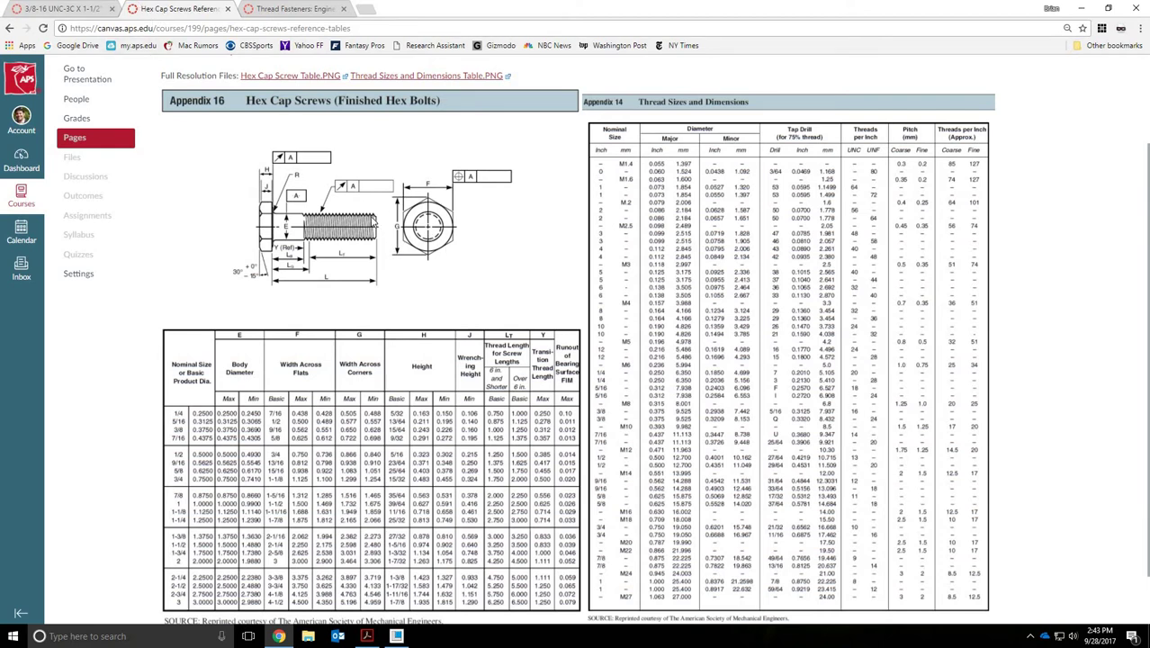
pyautogui.click(288, 8)
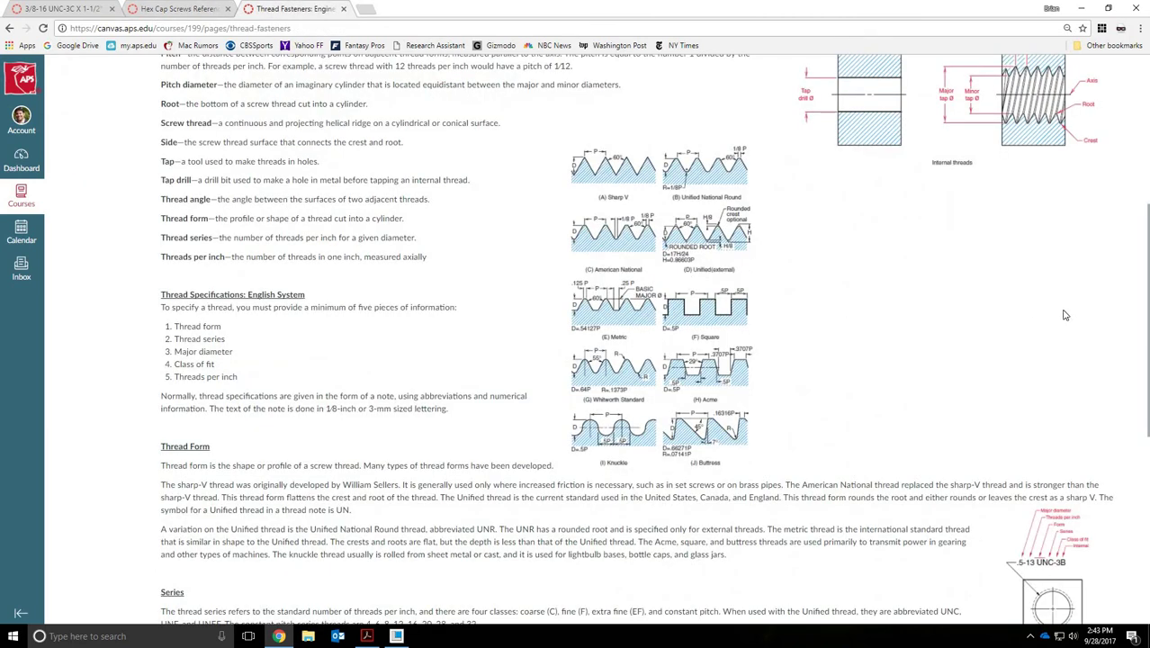
pyautogui.scroll(5, 1064, 297)
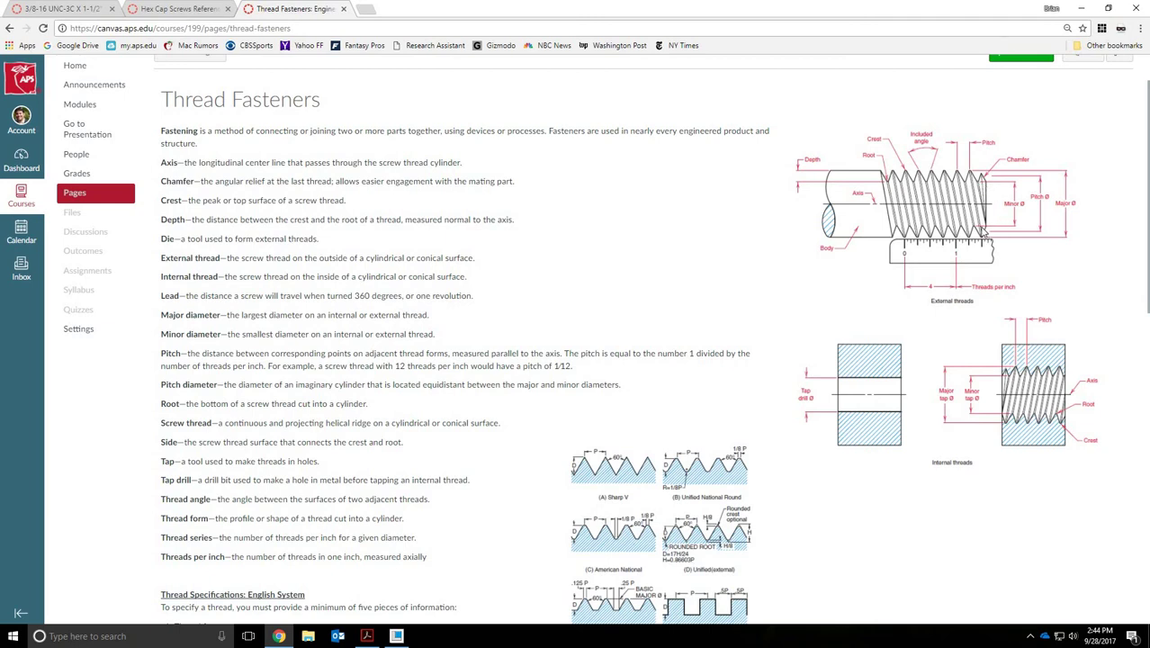
pyautogui.click(159, 7)
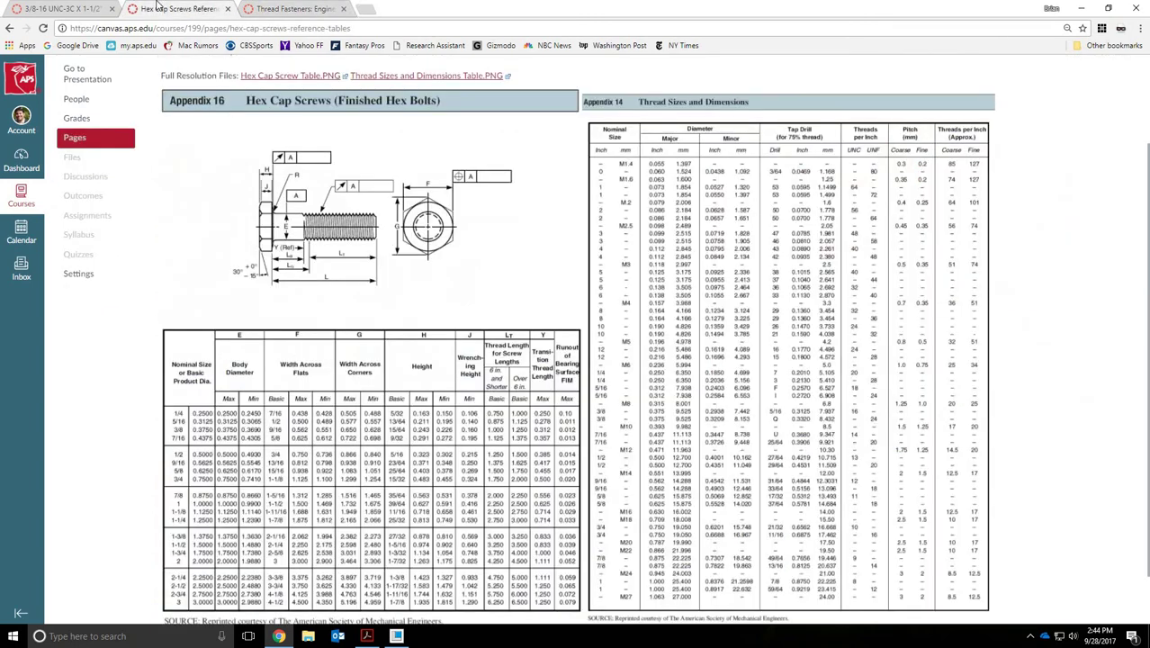
pyautogui.click(397, 637)
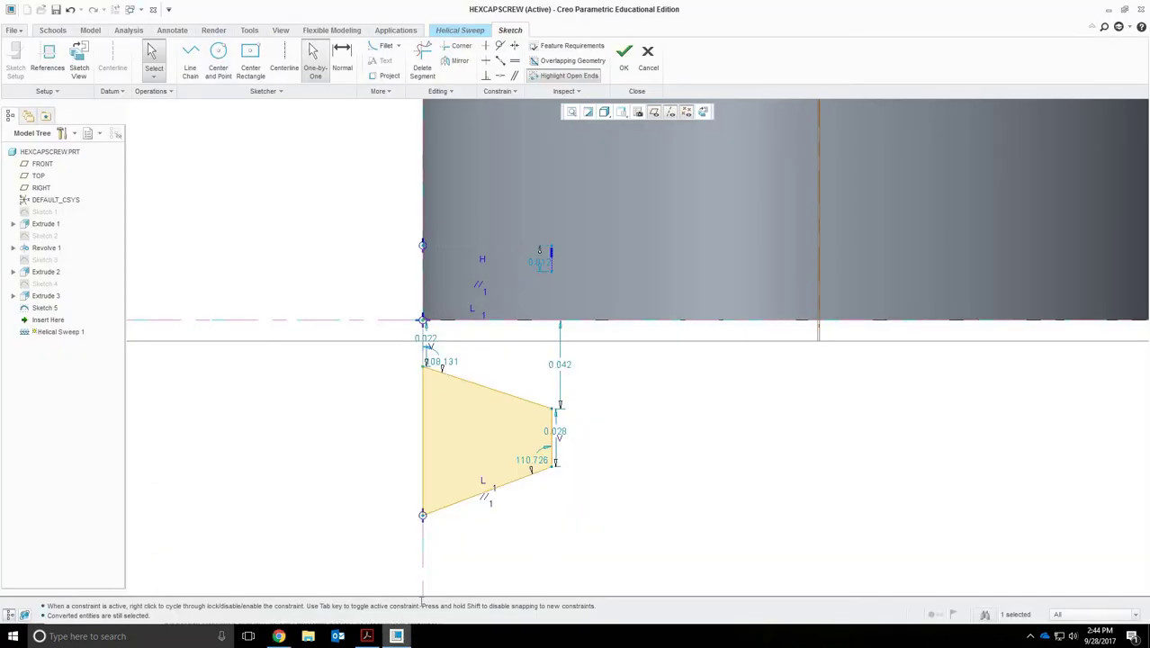
# Dimension from the trapezoid's root line to the body's opposite edge and set it to the table's 3/8 UNC minor diameter of 0.2938
pyautogui.scroll(-3, 939, 419)
pyautogui.scroll(5, 936, 418)
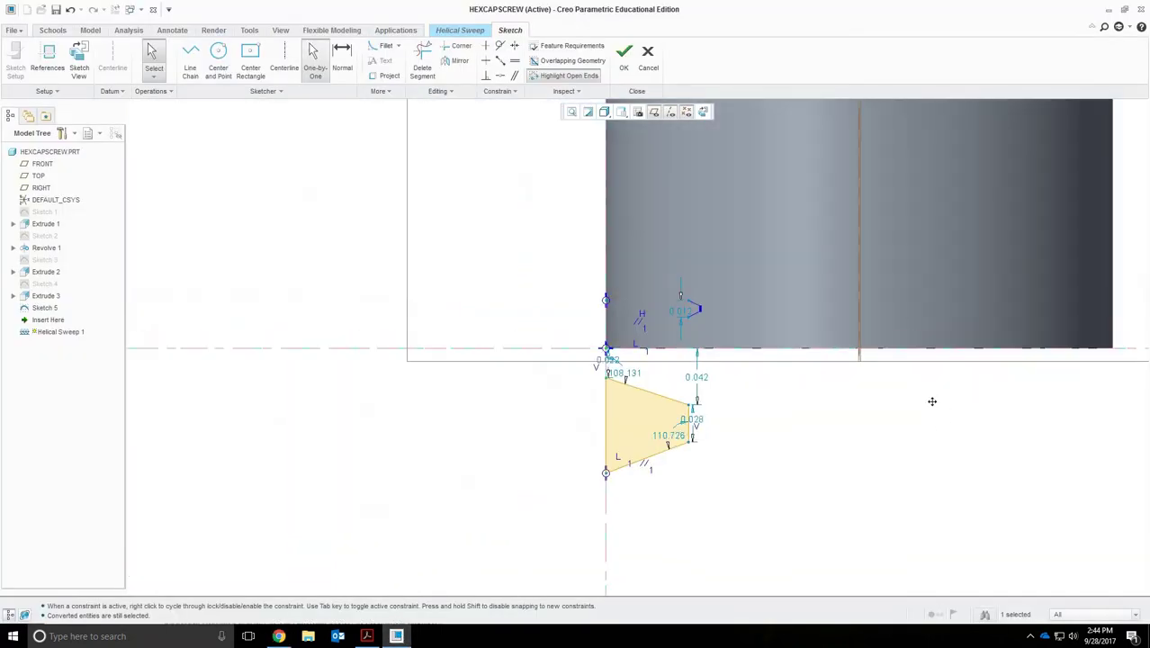
pyautogui.keyDown('shift'); pyautogui.moveTo(932, 401); pyautogui.dragTo(578, 375, button='middle'); pyautogui.keyUp('shift')
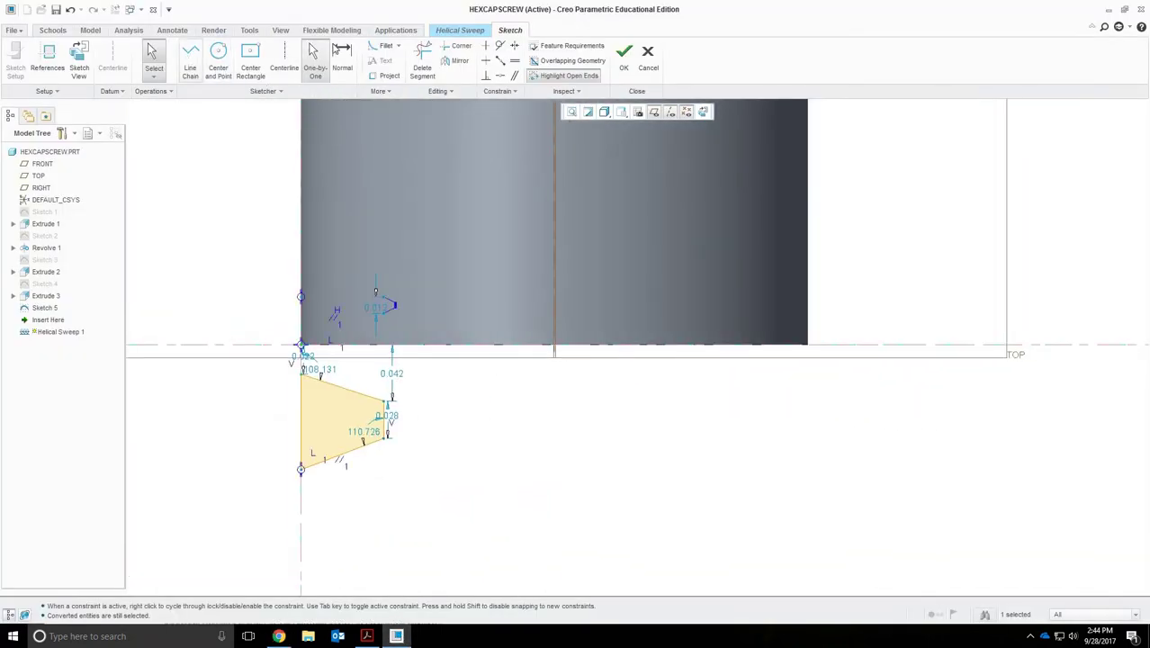
pyautogui.click(342, 58)
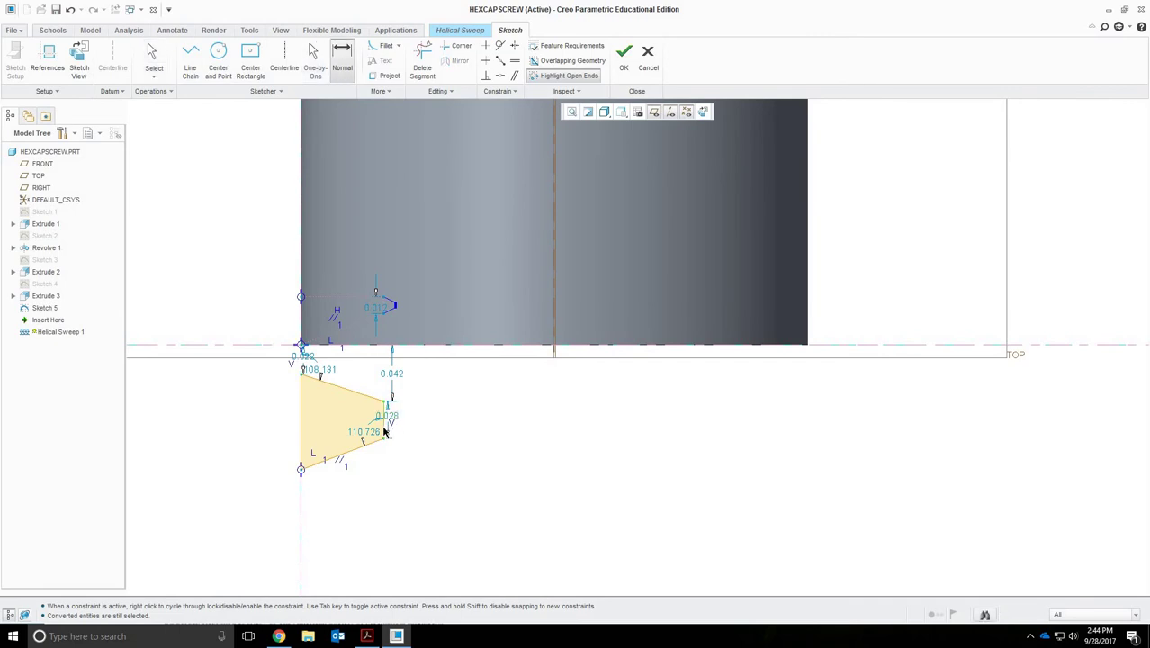
pyautogui.click(808, 339)
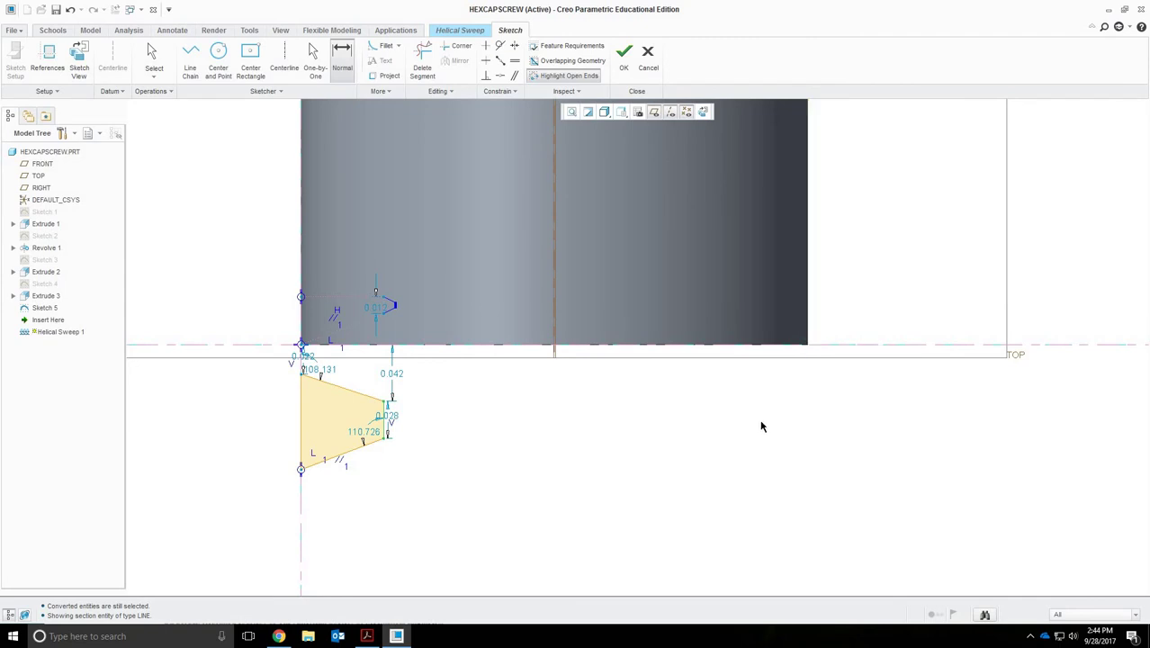
pyautogui.middleClick(572, 434)
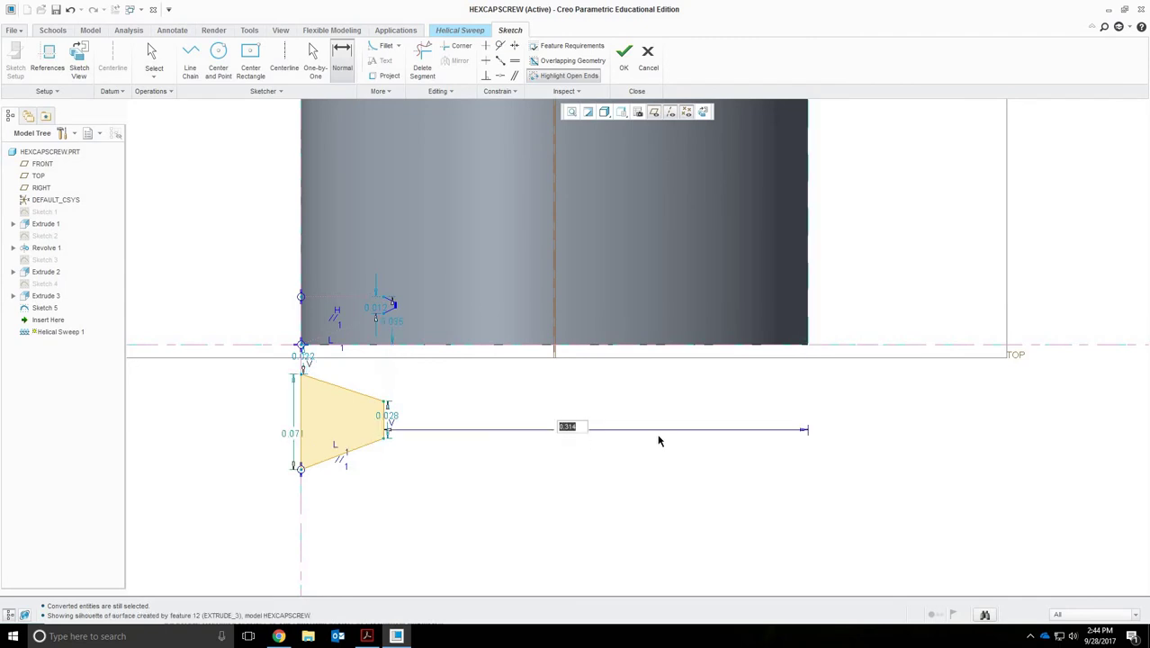
pyautogui.click(279, 636)
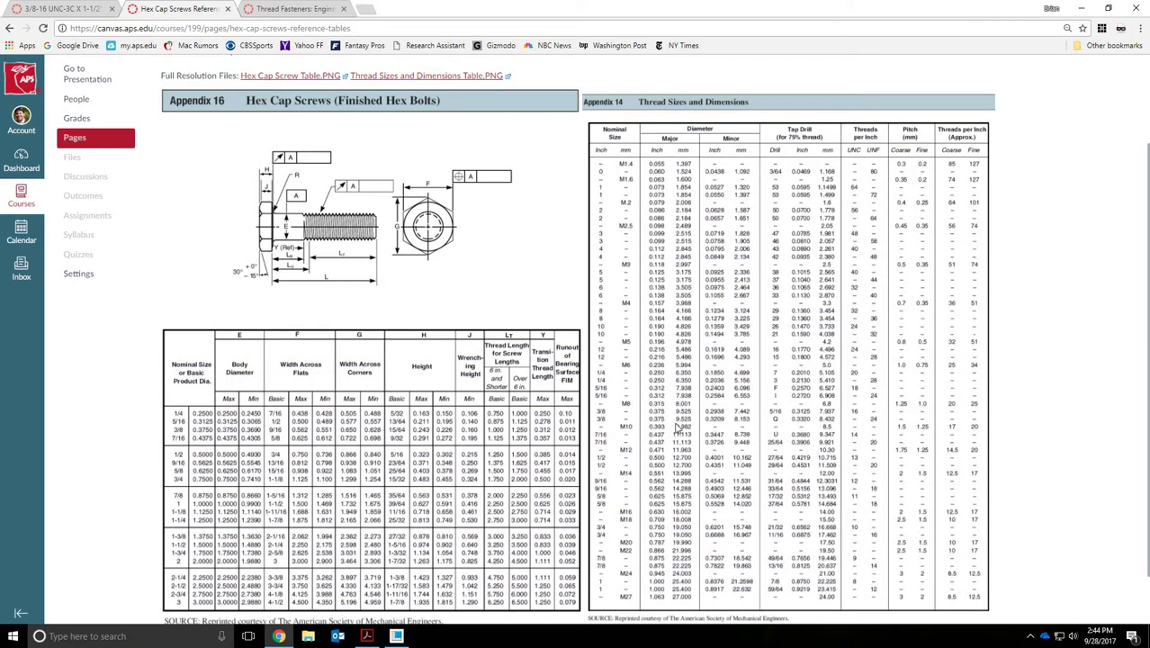
pyautogui.click(279, 636)
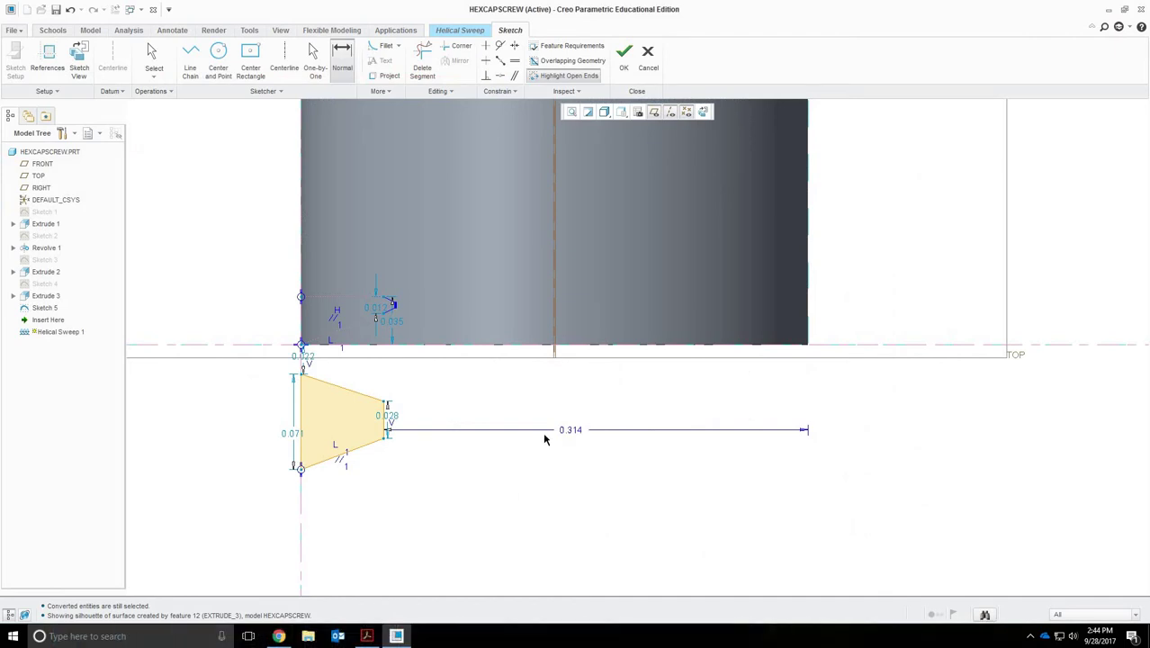
pyautogui.doubleClick(574, 431)
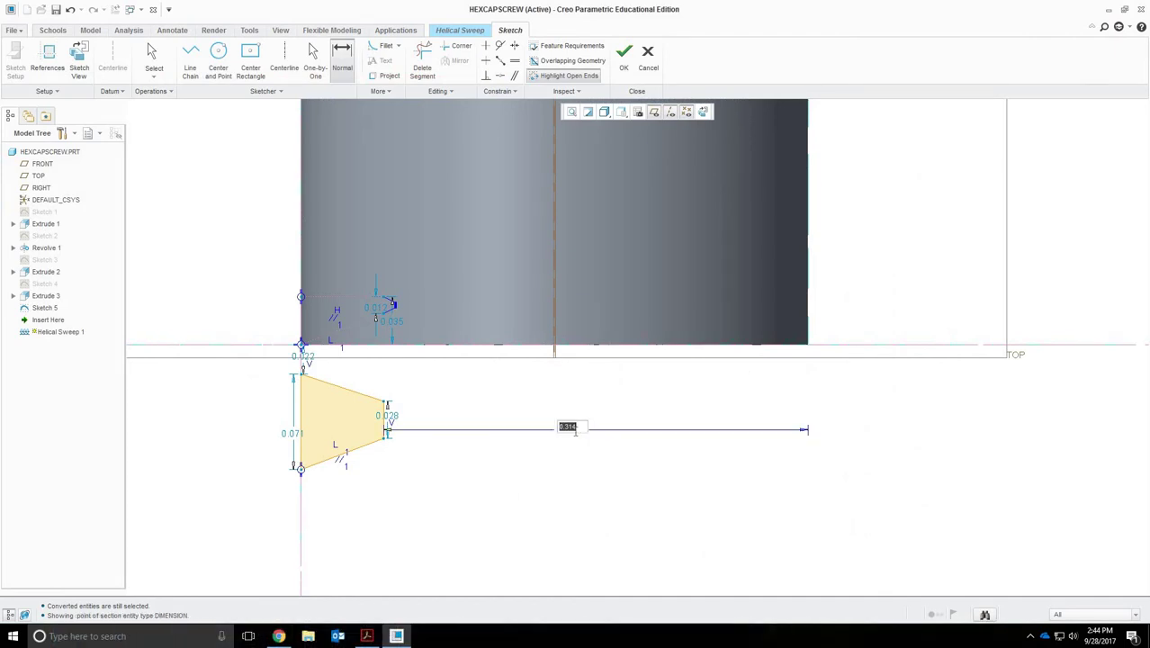
pyautogui.write('2938')
pyautogui.press('Return')
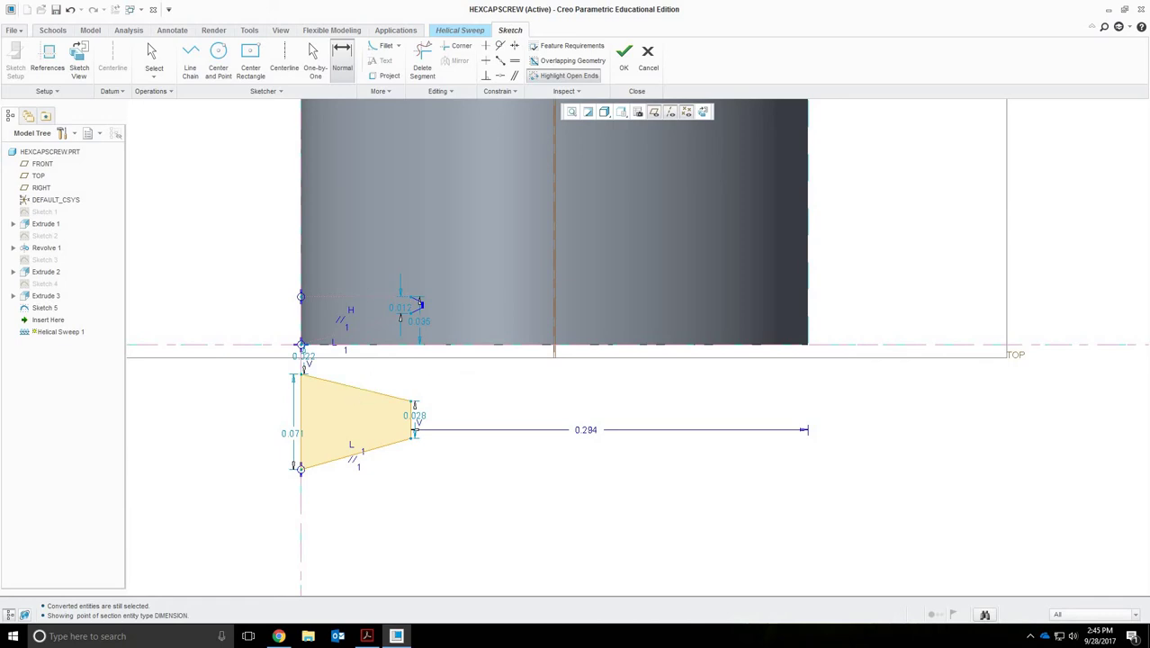
# Consult the pitch definition and the thread form diagrams on the browser's Thread Fasteners page
pyautogui.click(279, 636)
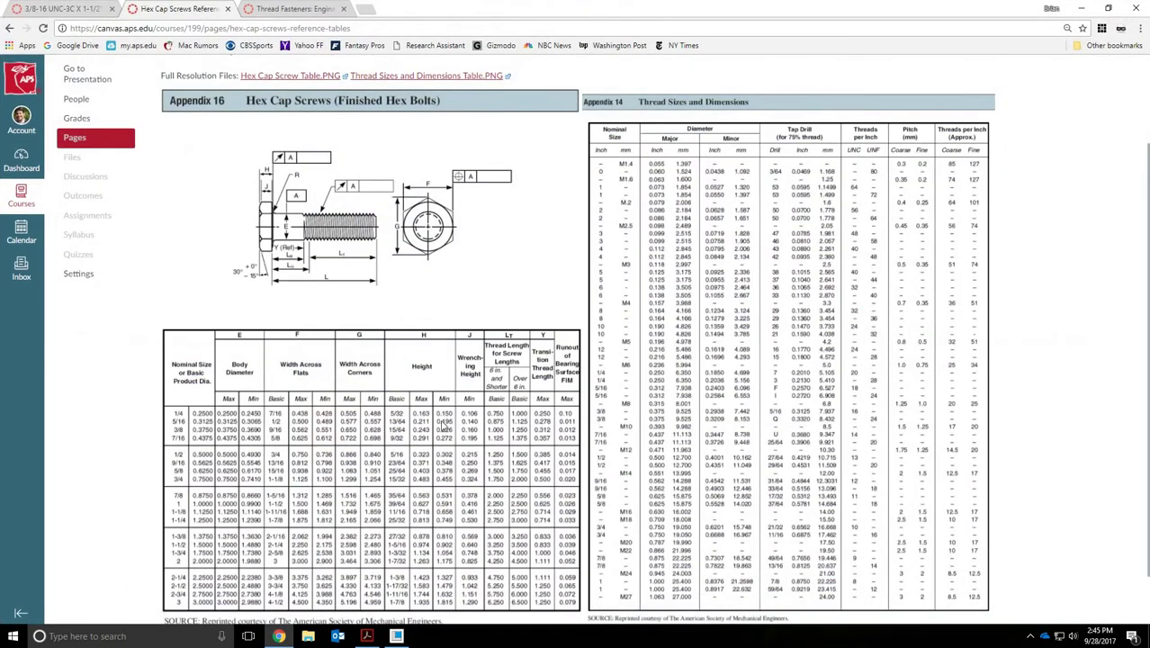
pyautogui.click(266, 8)
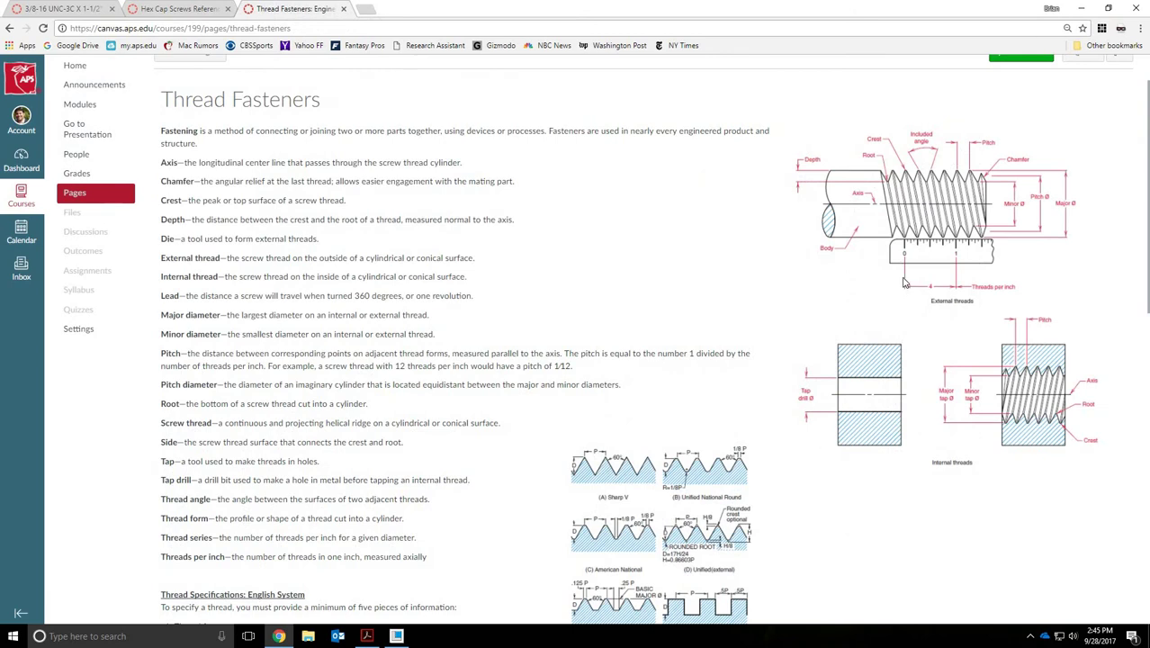
pyautogui.scroll(-3, 905, 282)
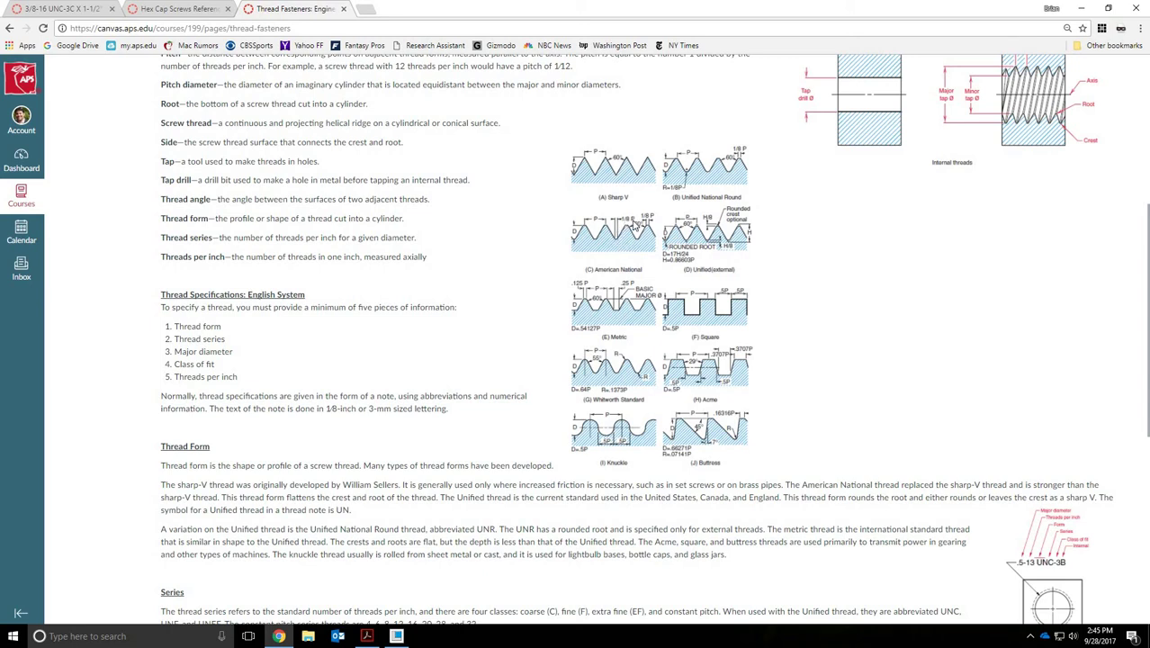
pyautogui.scroll(3, 397, 258)
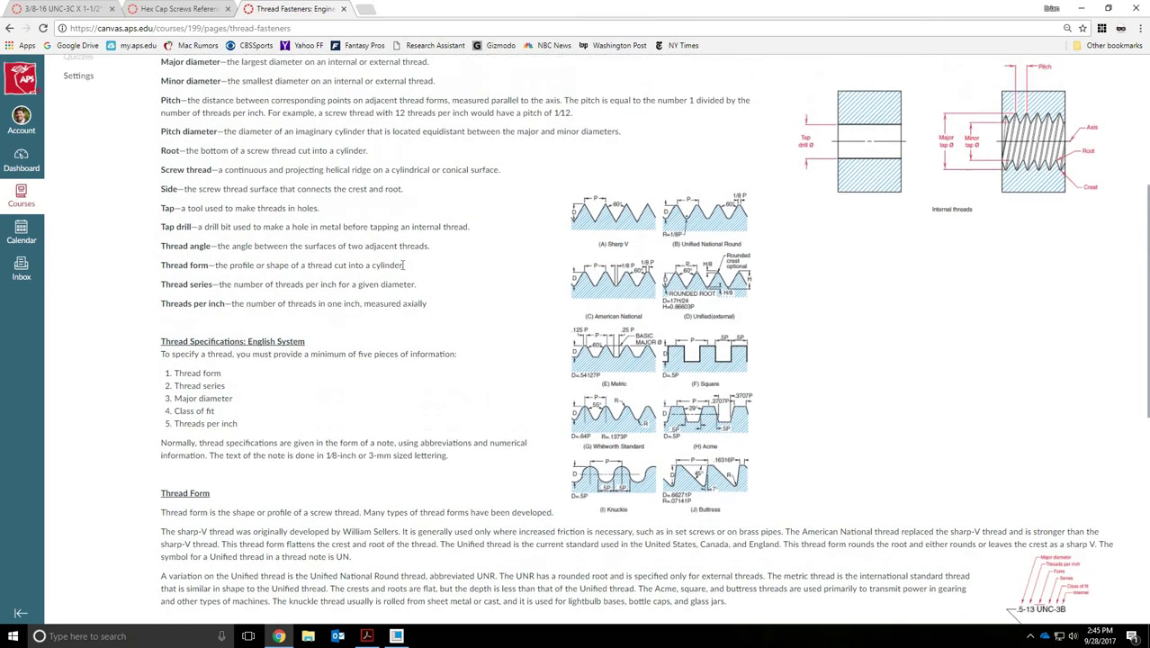